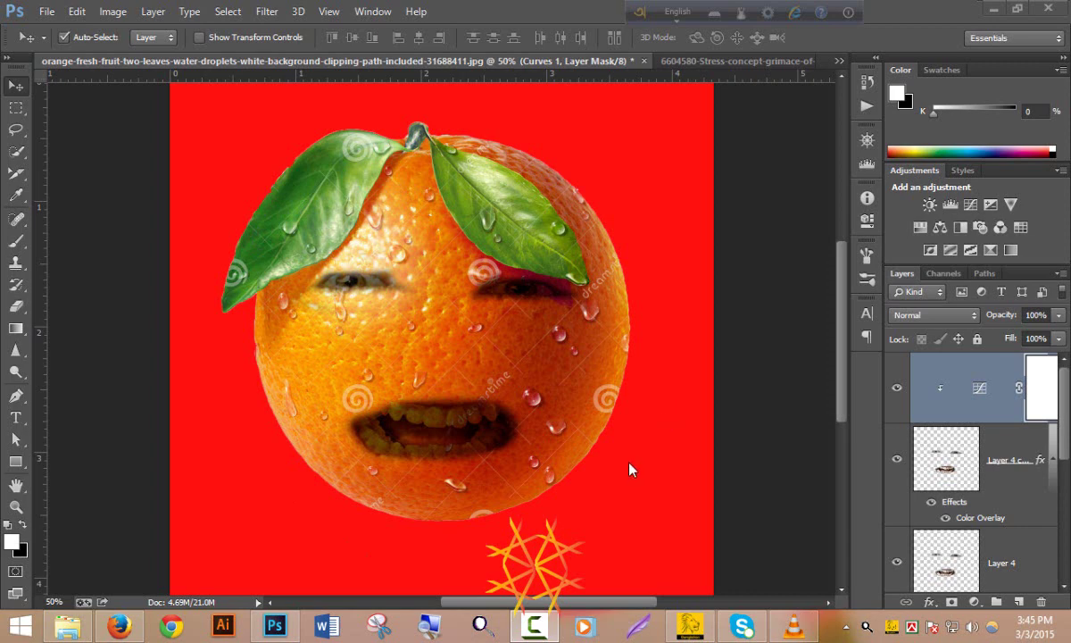
Glance at the angry man photo, then hide the face features, cut-out orange and red background layers.
click(741, 59)
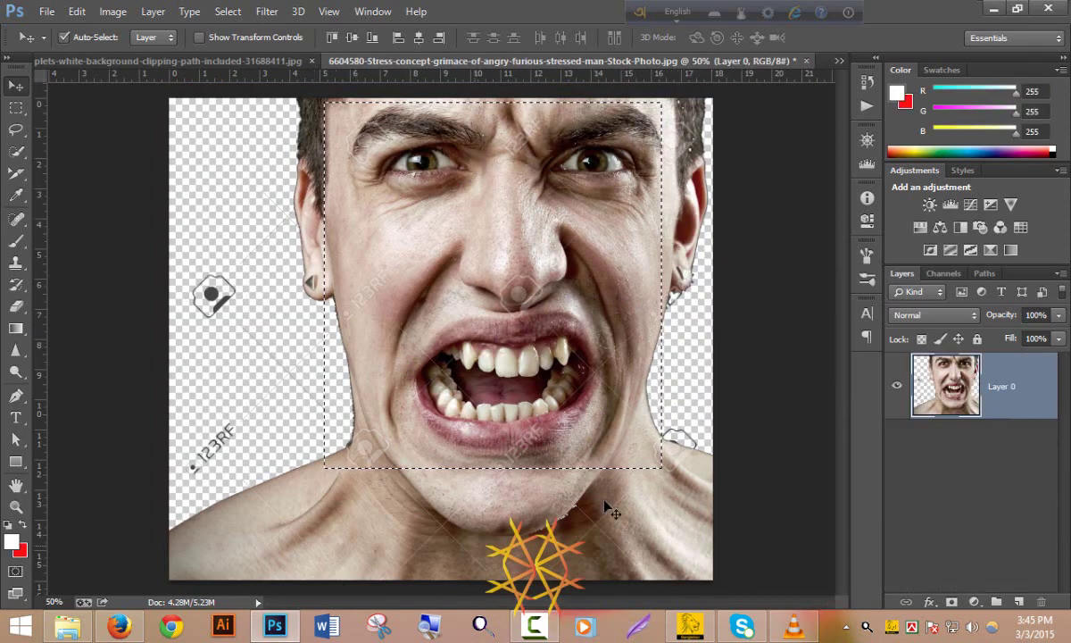
click(252, 61)
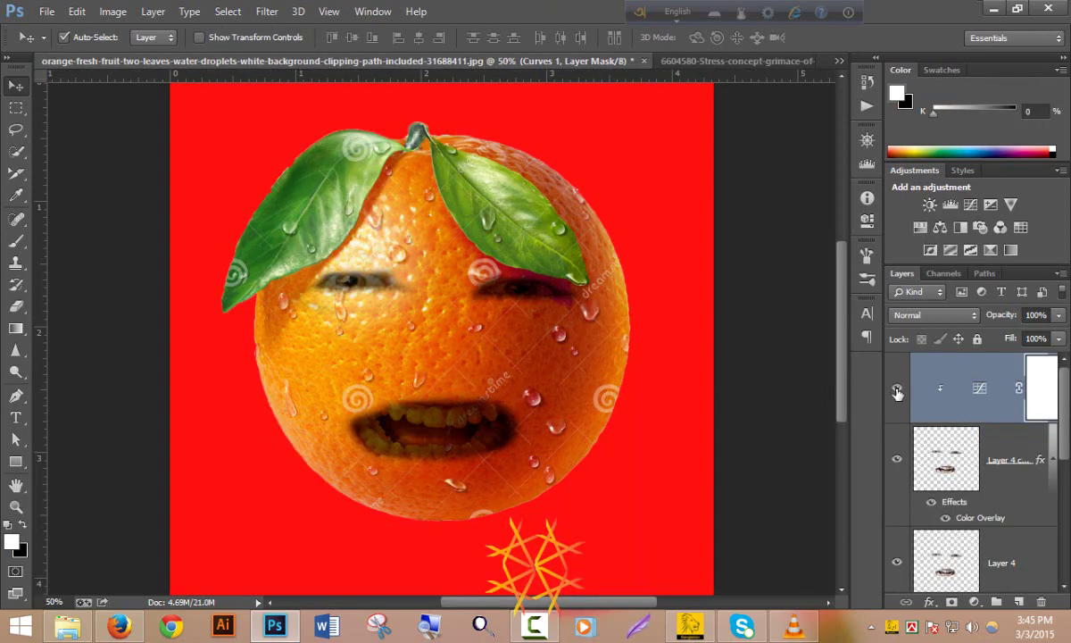
click(897, 458)
scroll(898, 473, down, 3)
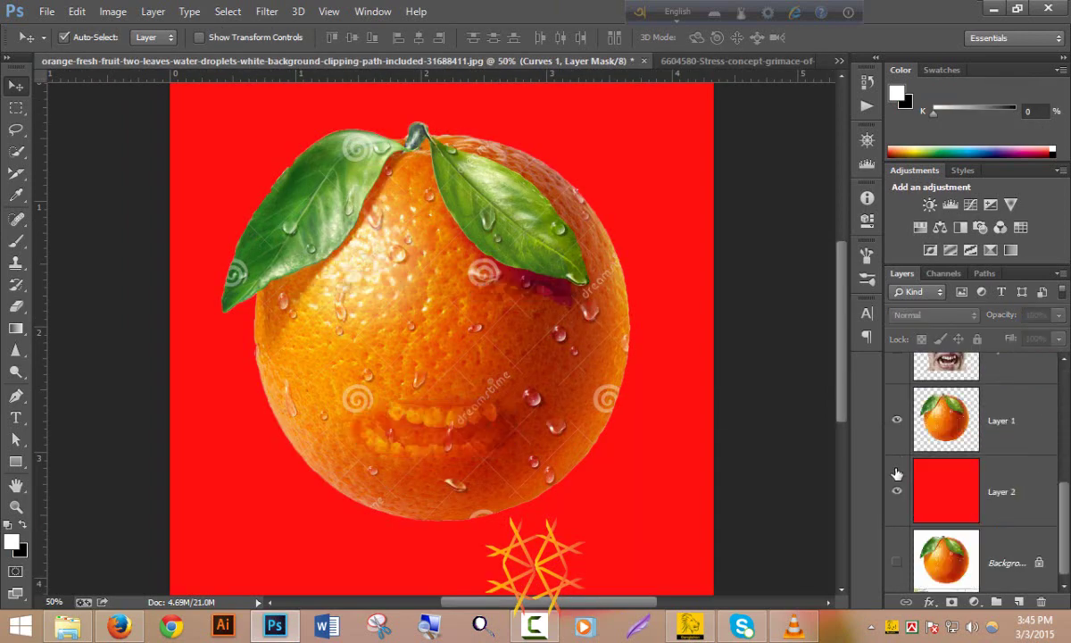
click(897, 420)
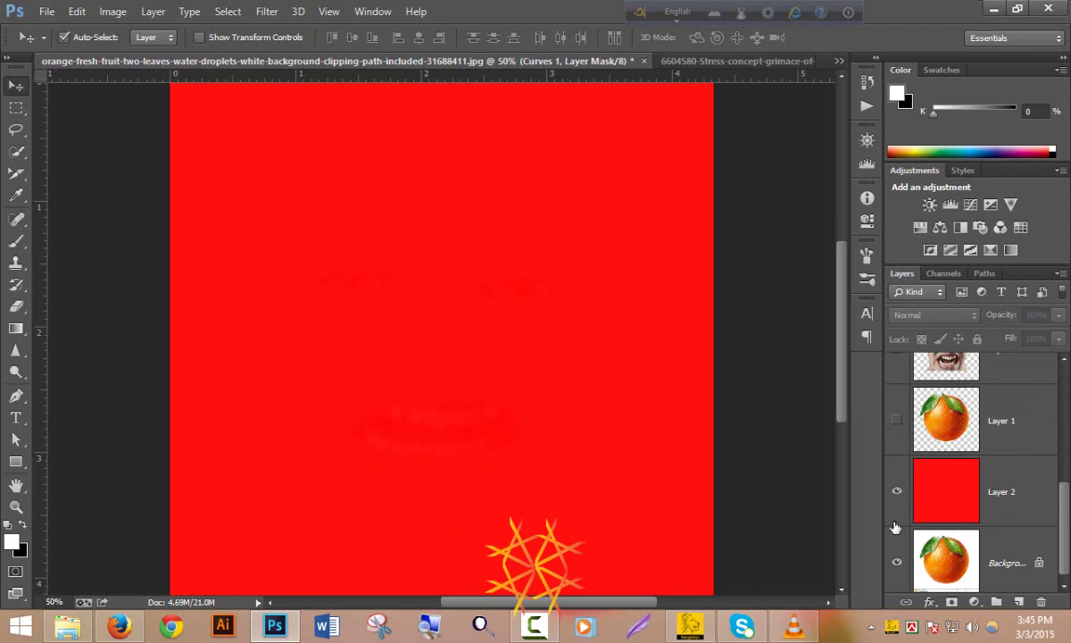
click(897, 494)
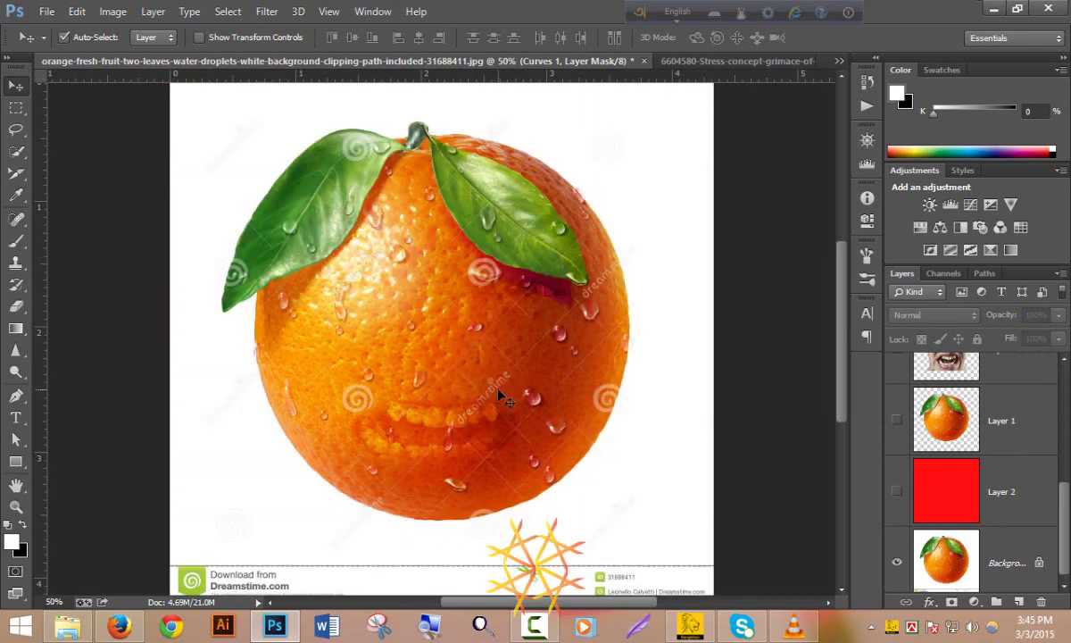
Turn the Curves and tinted face layers back on, showing the face against white.
scroll(943, 420, up, 3)
scroll(893, 411, up, 2)
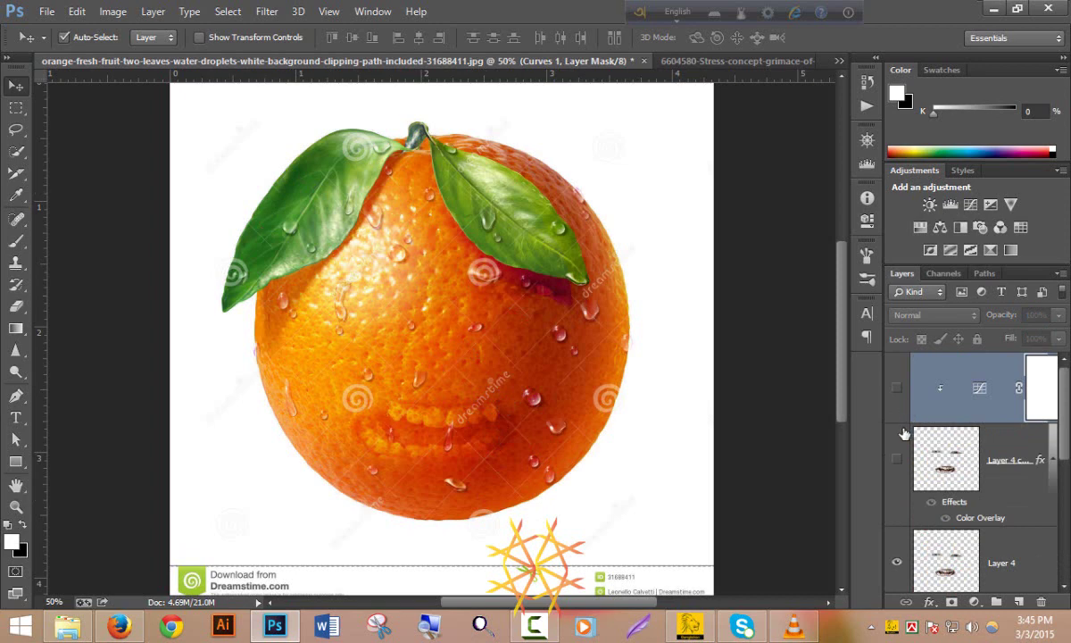
scroll(918, 471, down, 5)
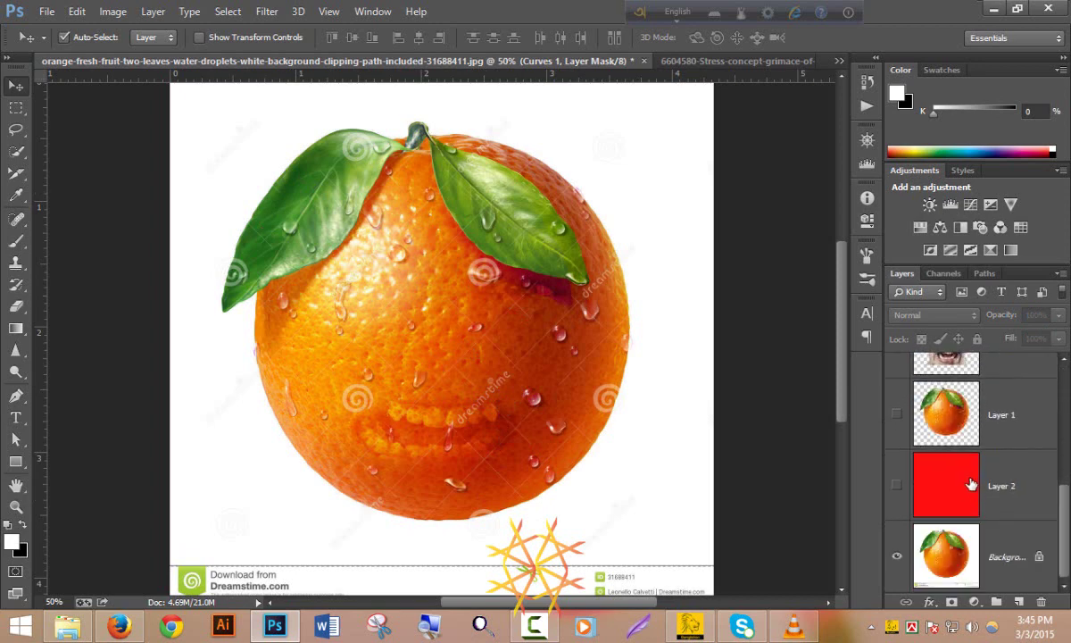
scroll(971, 483, up, 5)
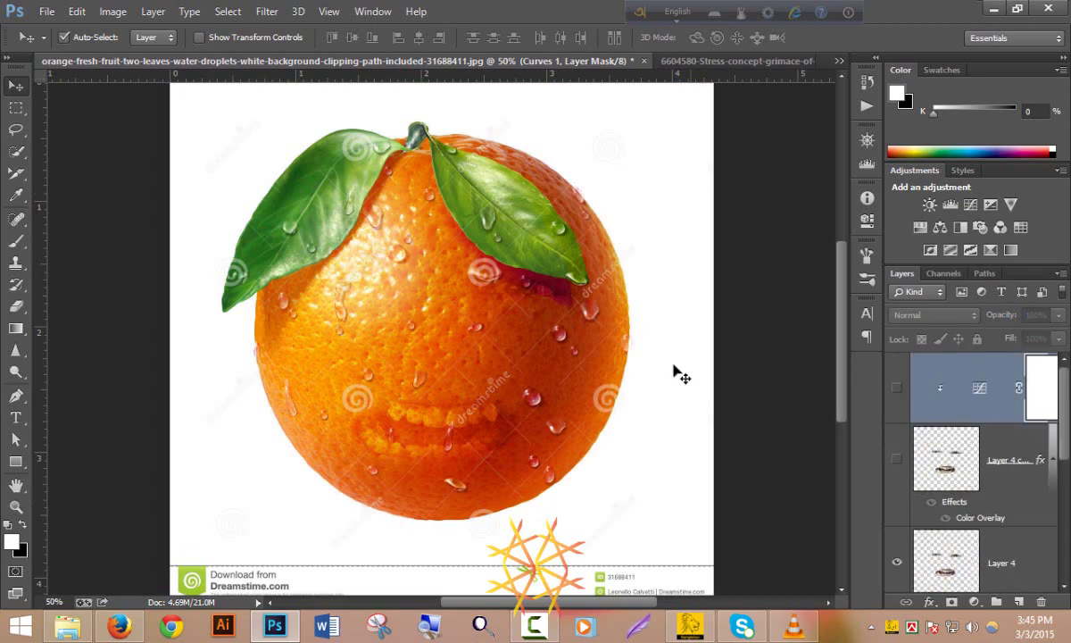
scroll(489, 378, down, 3)
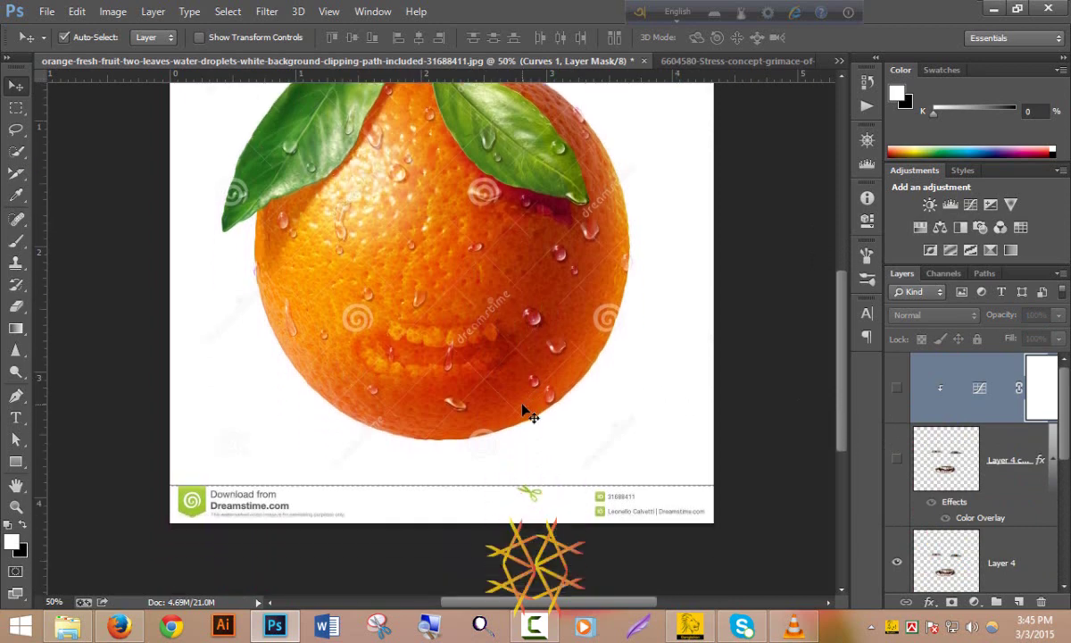
scroll(490, 378, up, 2)
scroll(929, 442, down, 1)
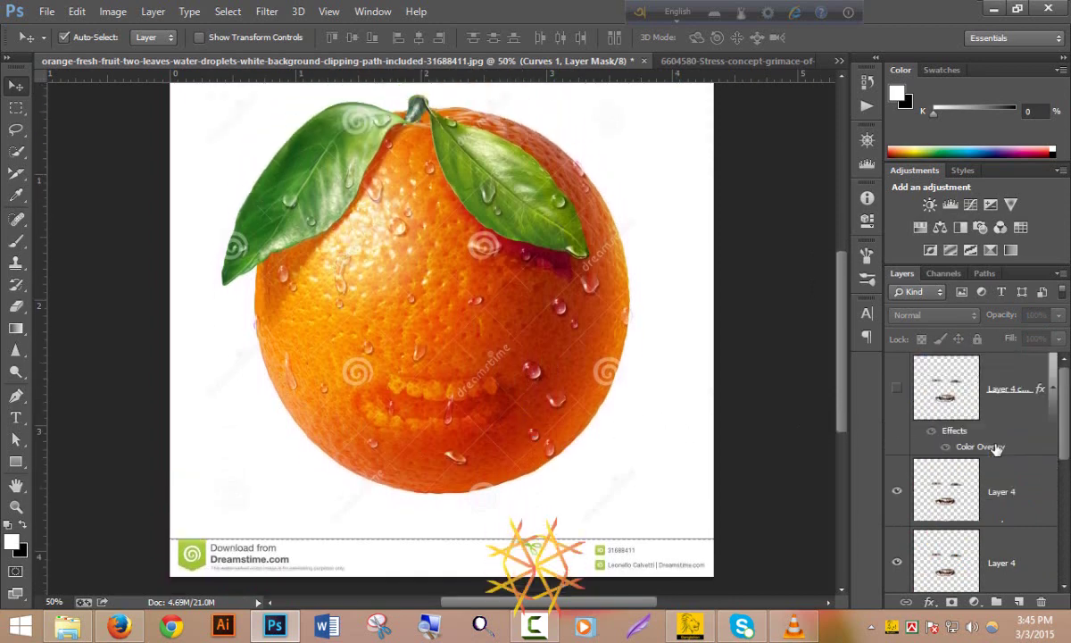
scroll(997, 451, up, 1)
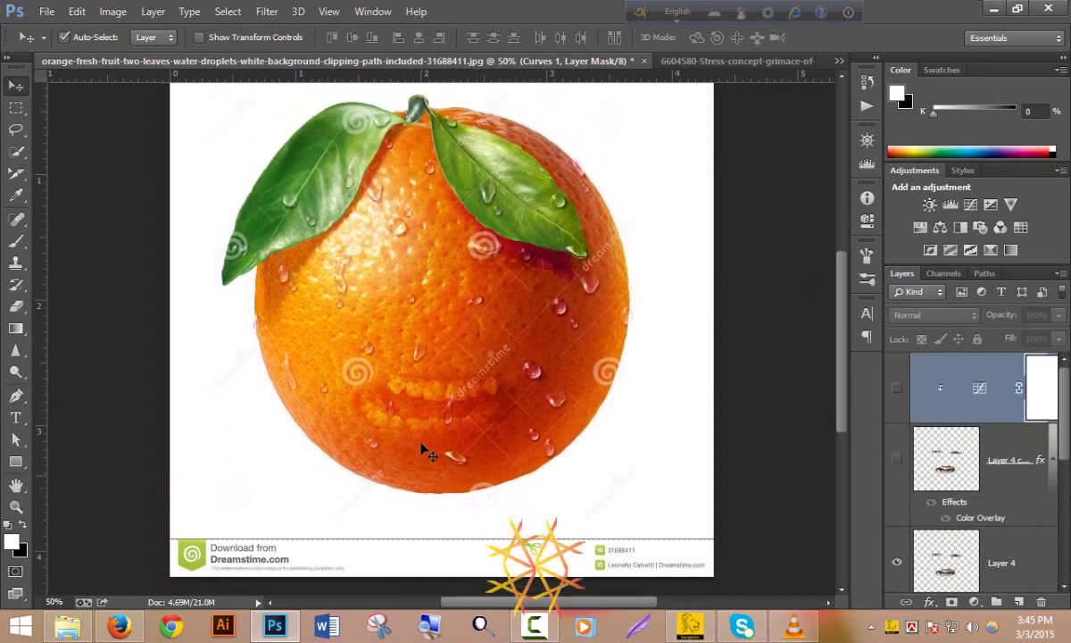
scroll(996, 458, down, 5)
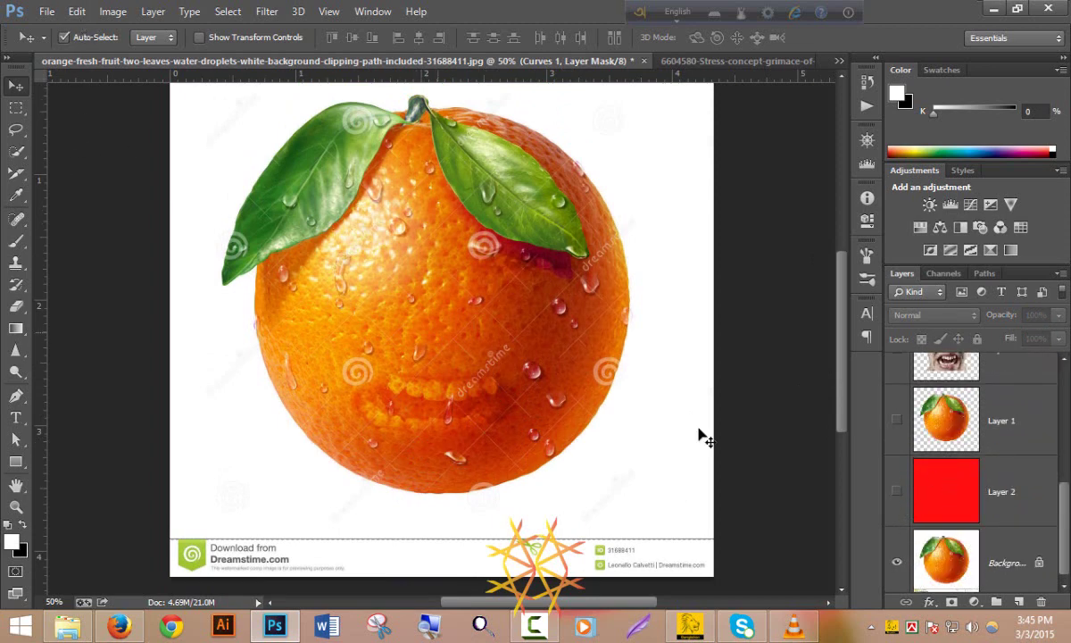
scroll(899, 450, up, 3)
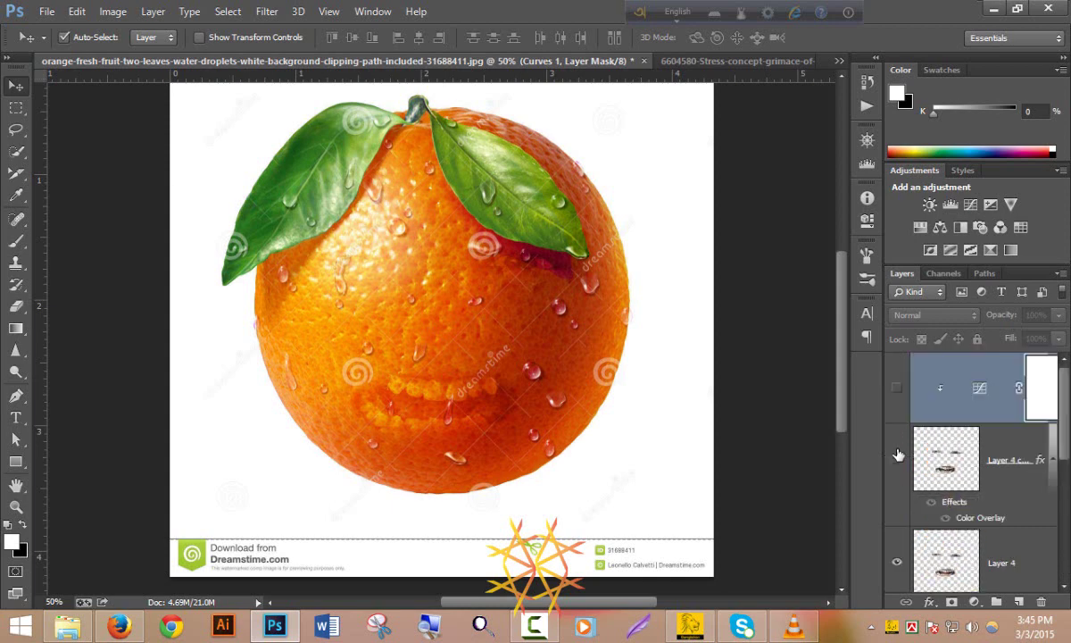
drag(896, 386, 894, 459)
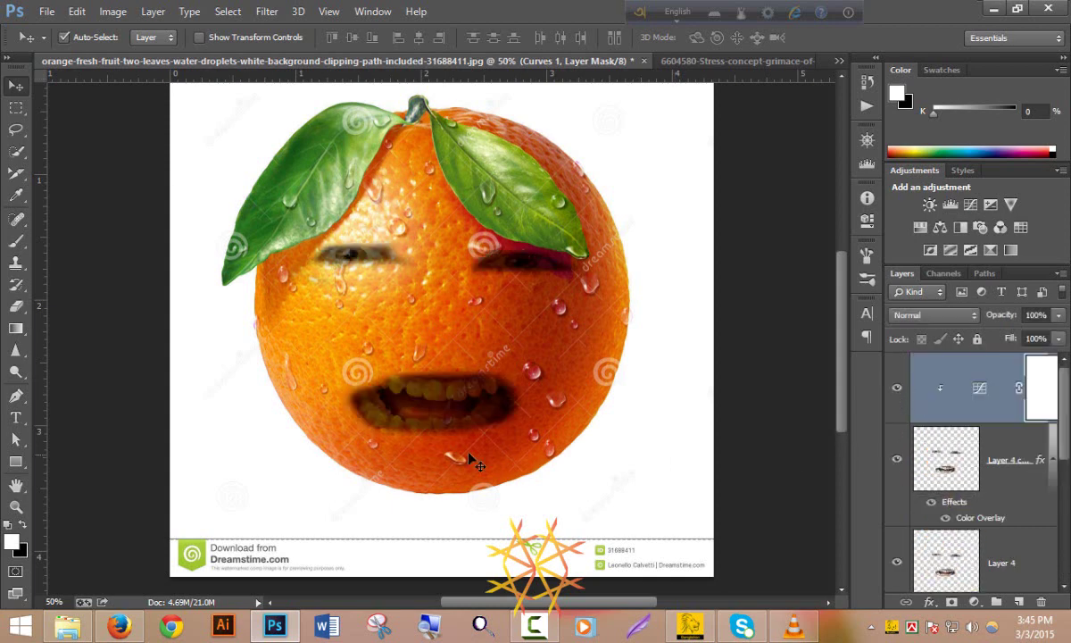
mouse_move(1068, 427)
mouse_down()
mouse_move(1060, 507)
mouse_move(1064, 386)
mouse_up()
Discard changes to the orange composite, then open the orange photo fffff.jpg from disk.
click(643, 61)
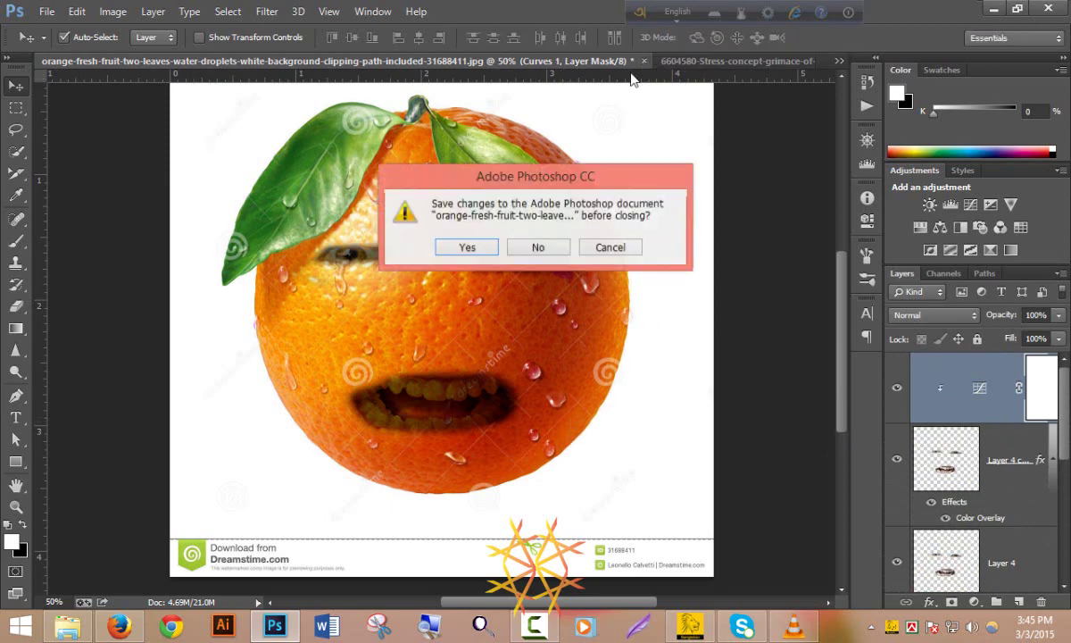
click(536, 247)
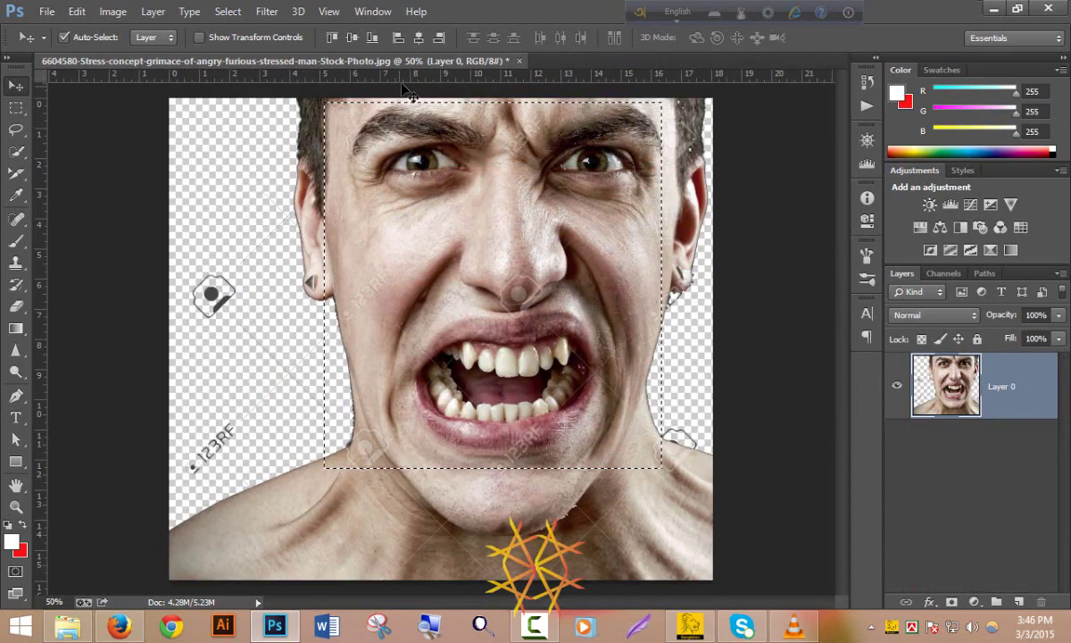
click(46, 10)
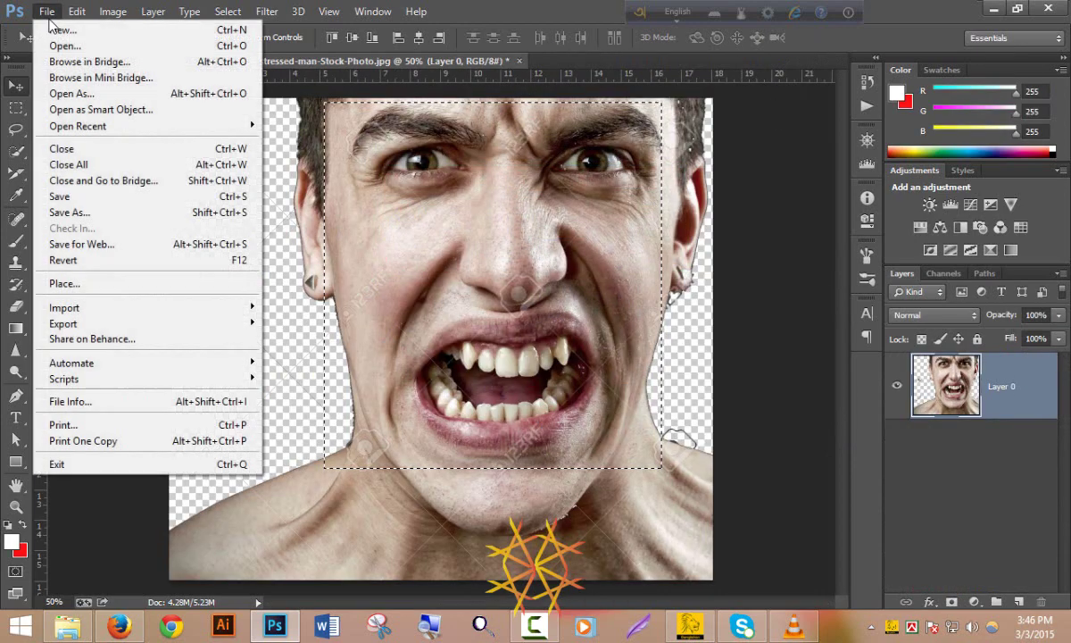
click(49, 41)
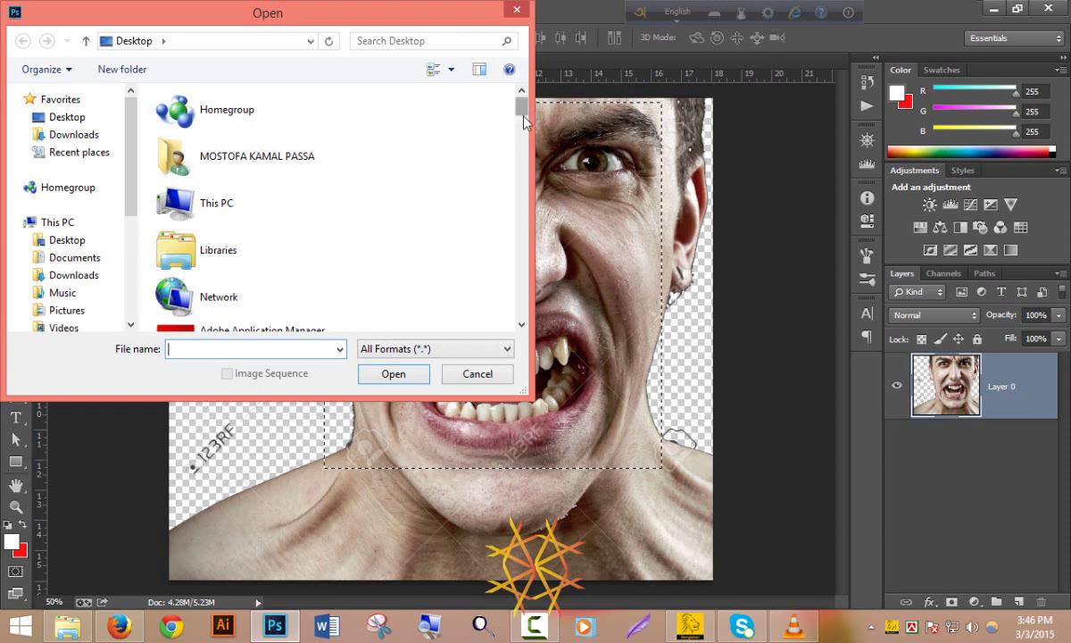
drag(520, 106, 521, 243)
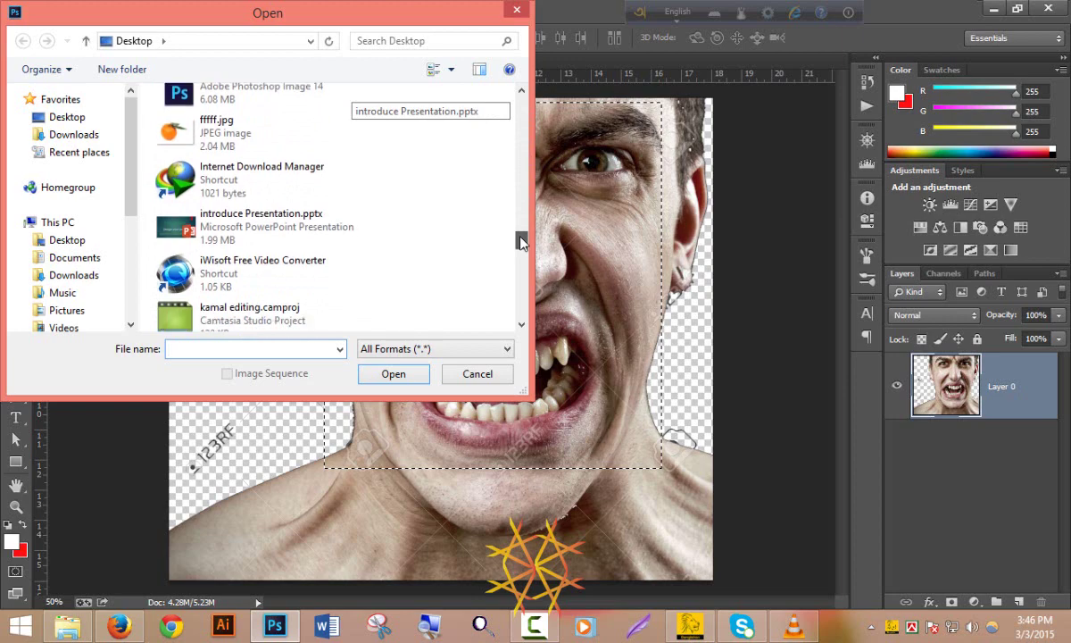
double_click(192, 132)
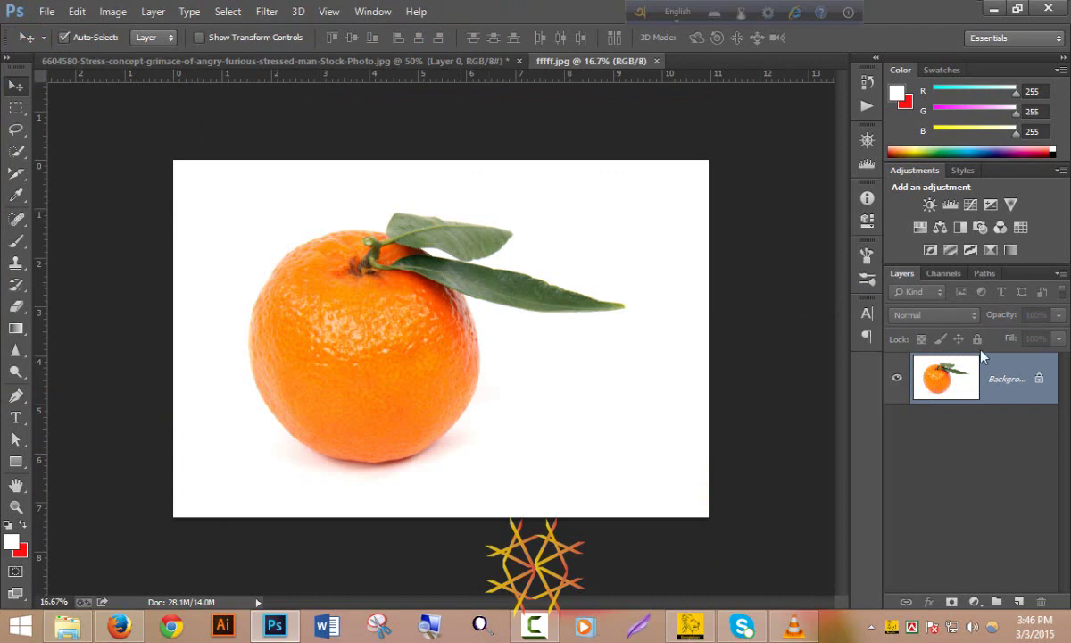
Convert Background to Layer 0 and select the white areas via a marquee patch plus Select > Similar.
double_click(1040, 384)
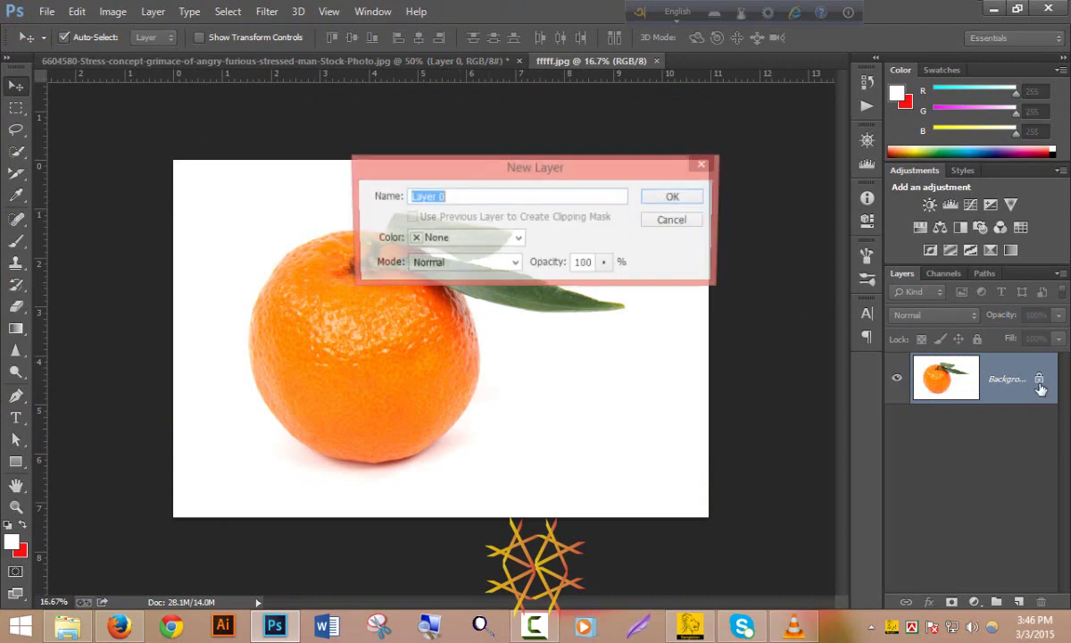
click(689, 200)
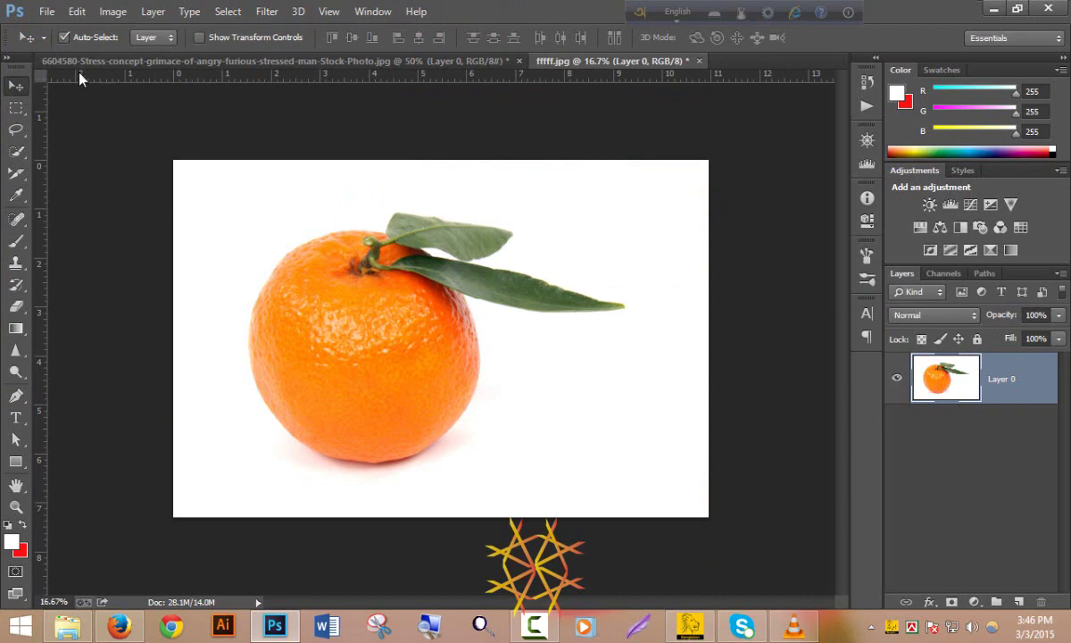
click(16, 107)
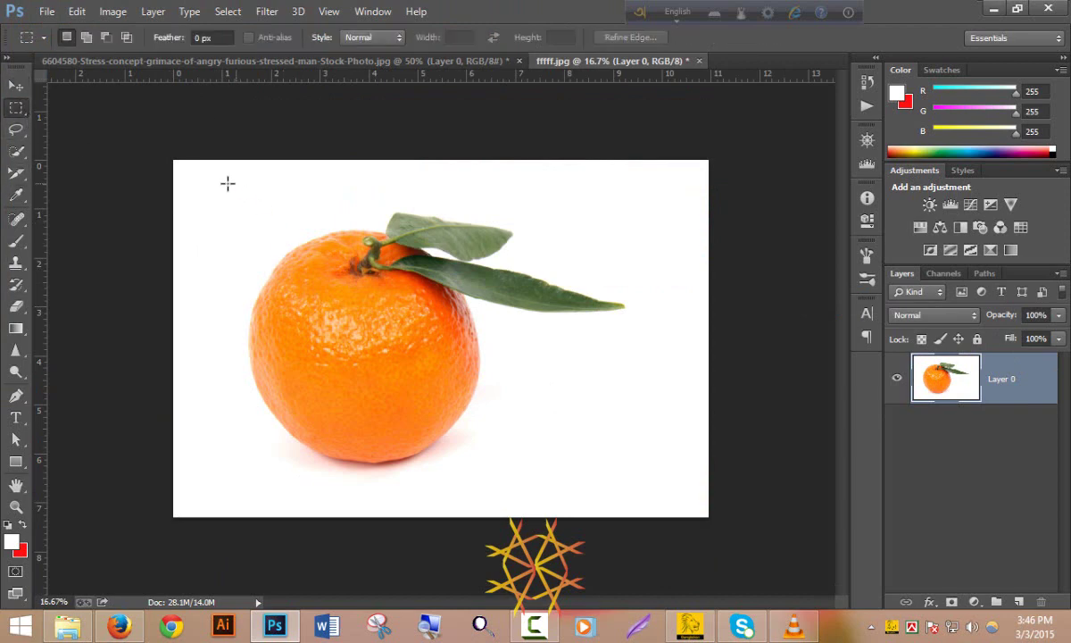
drag(228, 183, 288, 239)
click(228, 11)
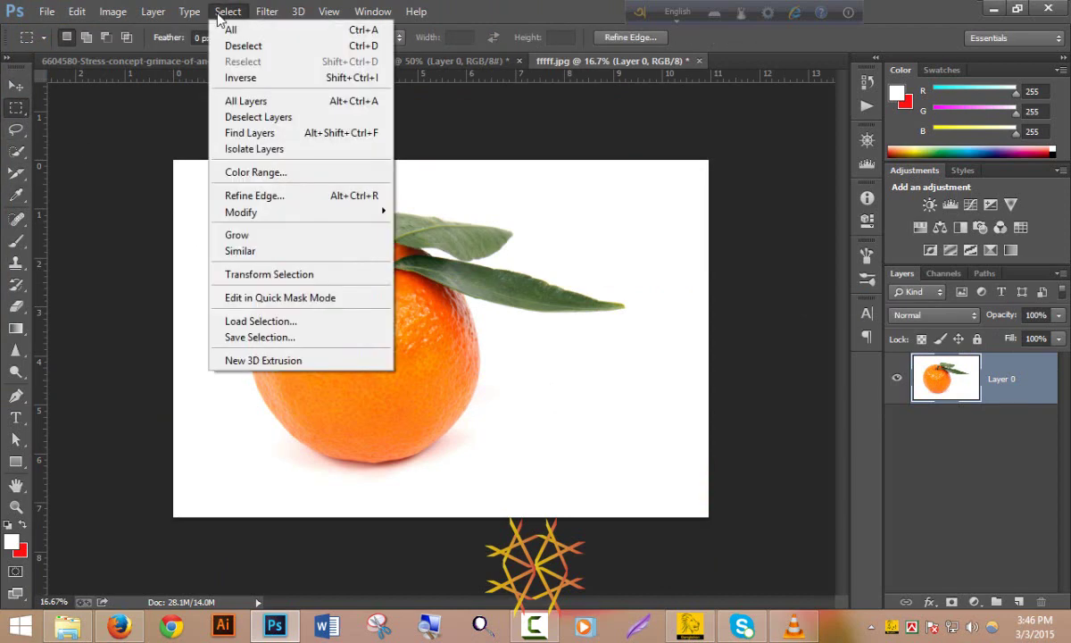
click(264, 251)
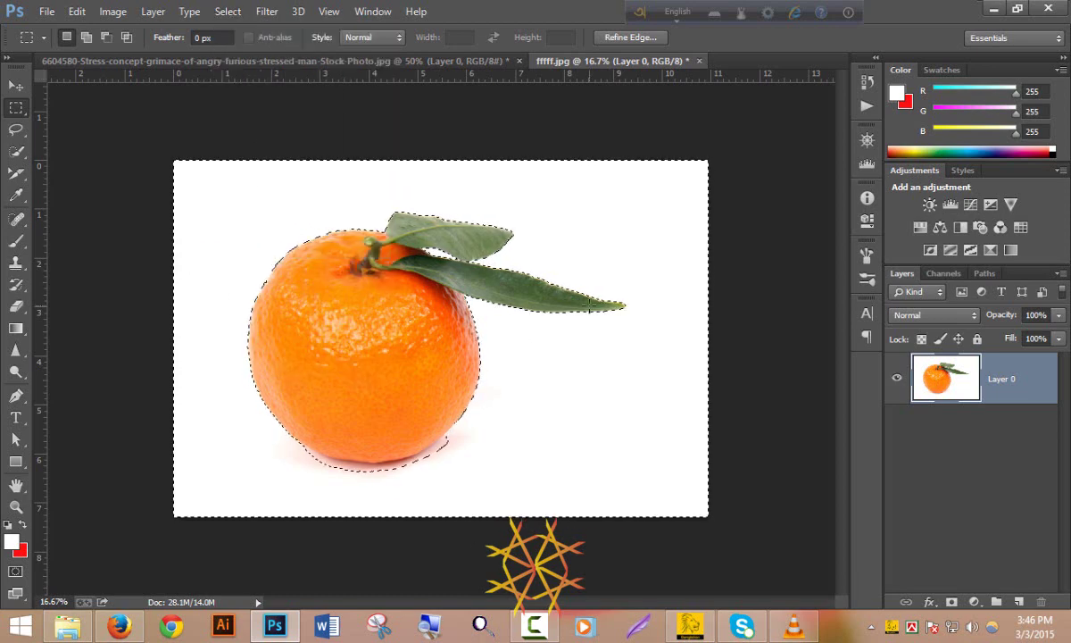
Zoom in and trim the selection off the shadow along the orange's bottom with Quick Selection.
key(ctrl+d)
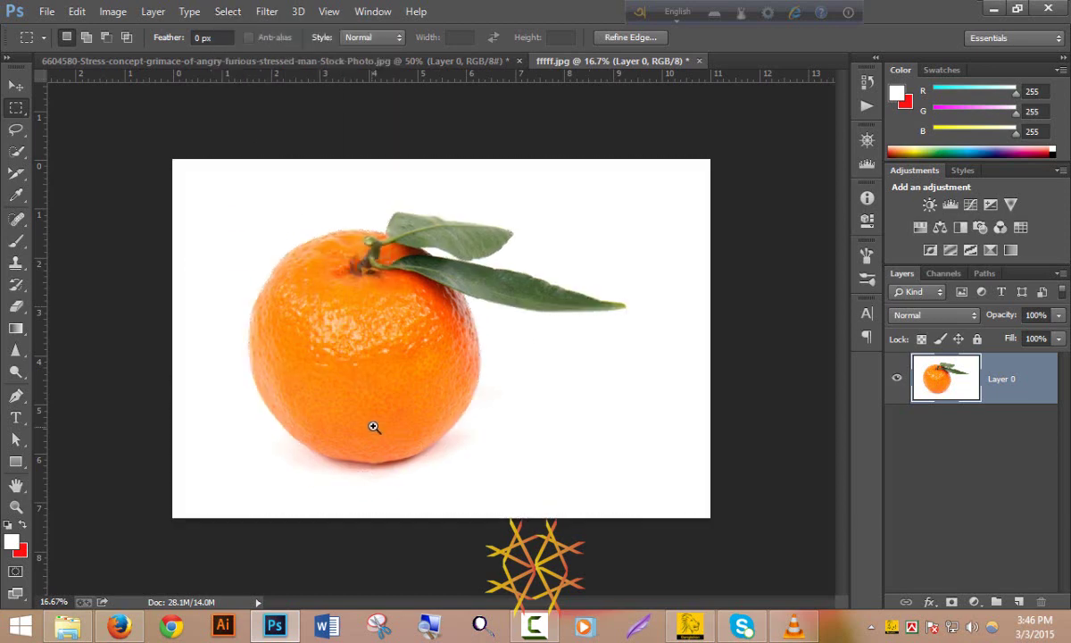
click(373, 426)
click(374, 427)
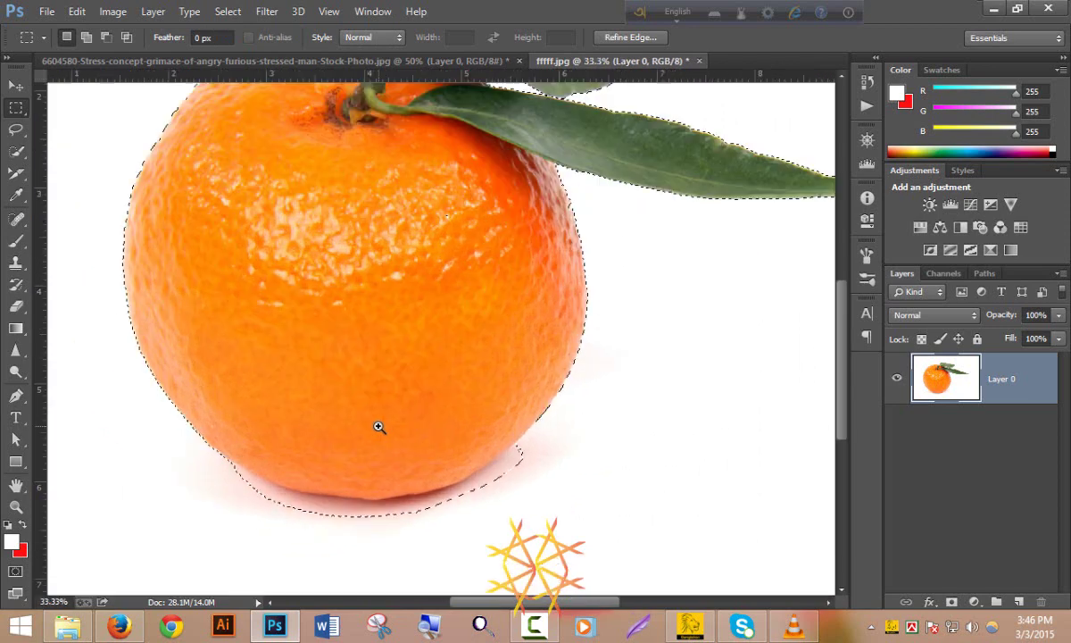
click(16, 151)
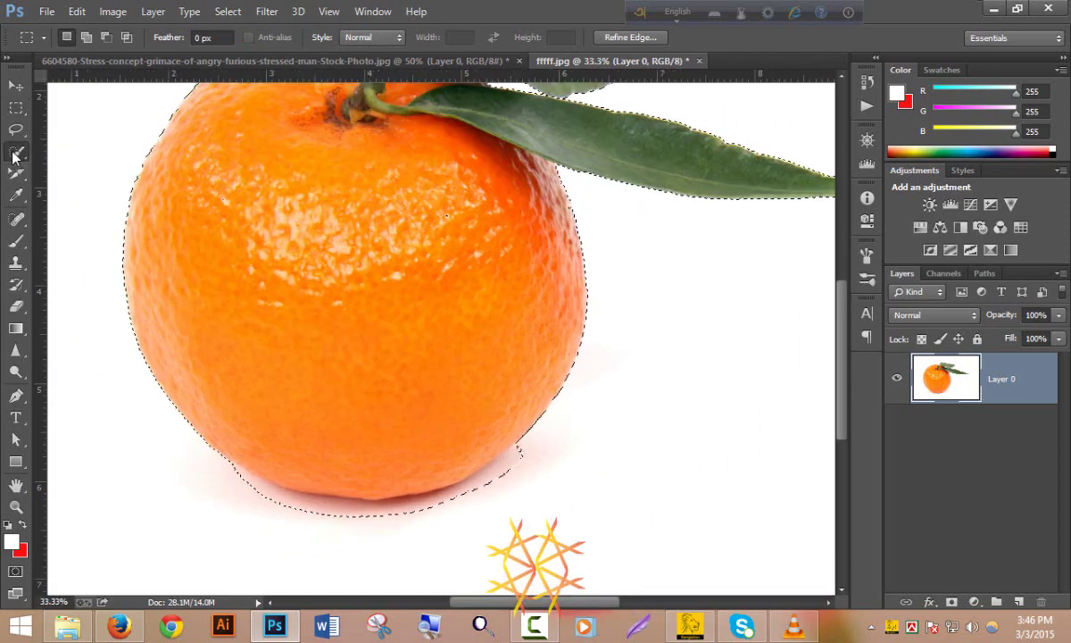
click(245, 498)
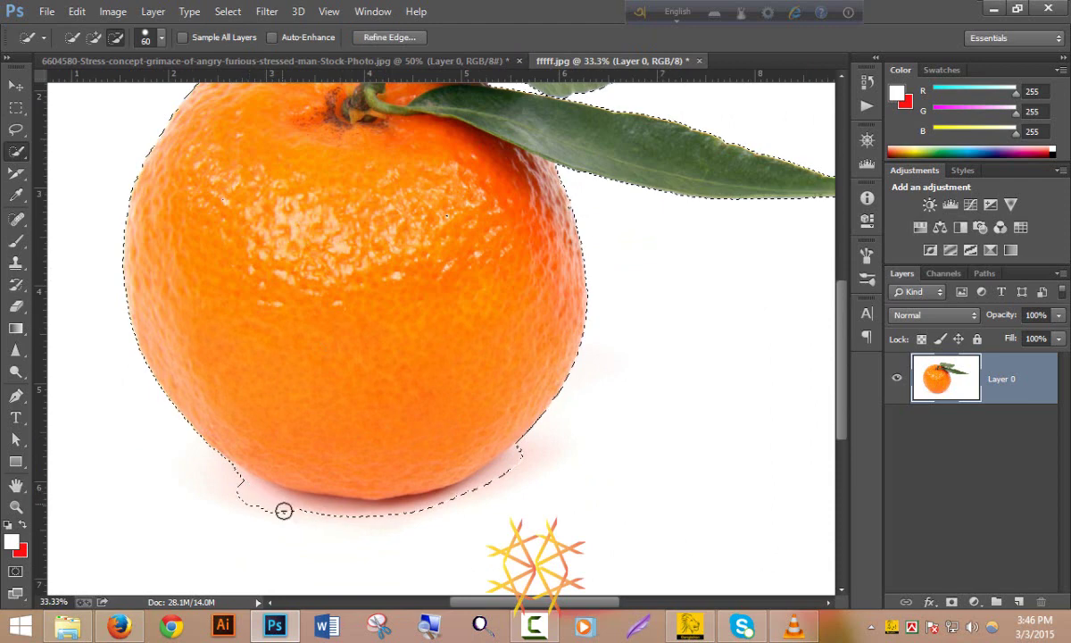
drag(284, 511, 346, 523)
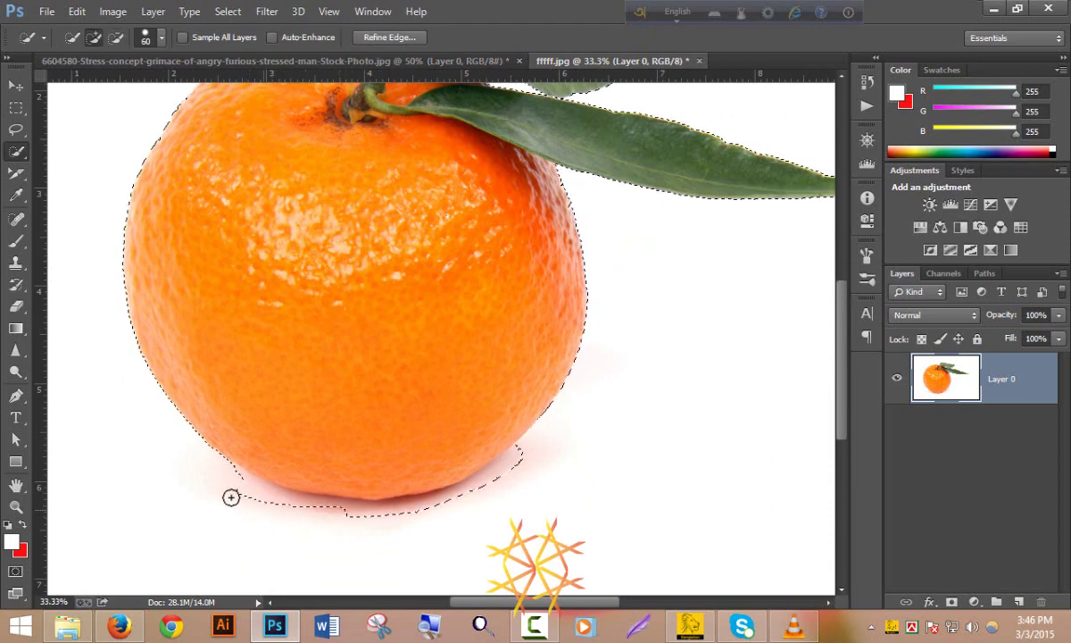
mouse_move(230, 497)
mouse_down()
mouse_move(295, 506)
mouse_move(546, 445)
mouse_up()
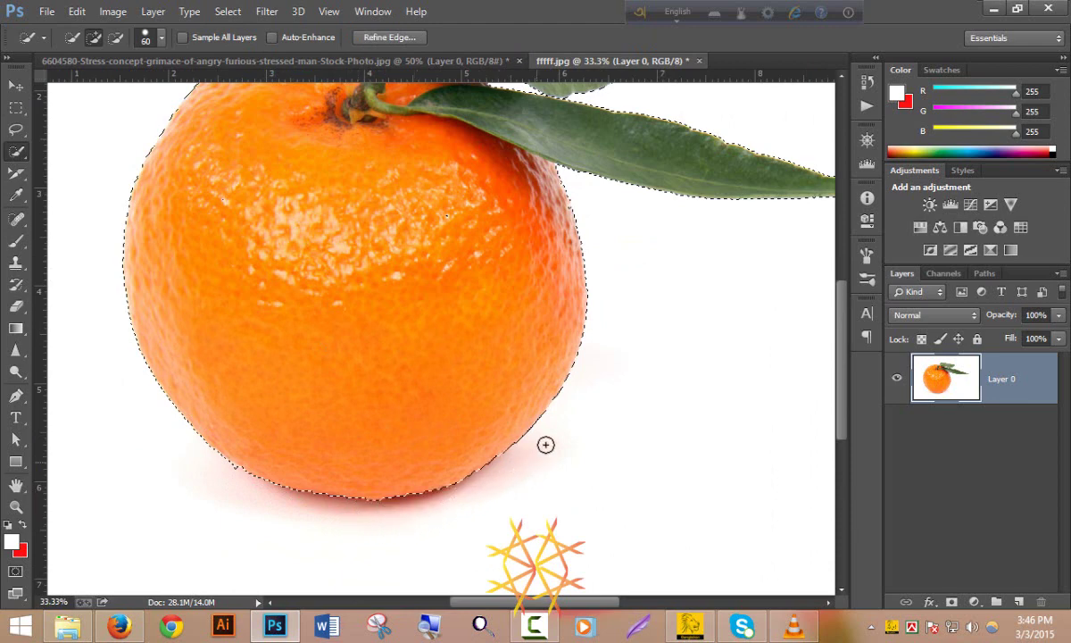
Cancel out of Refine Edge and copy the selection onto a new Layer 1.
click(393, 38)
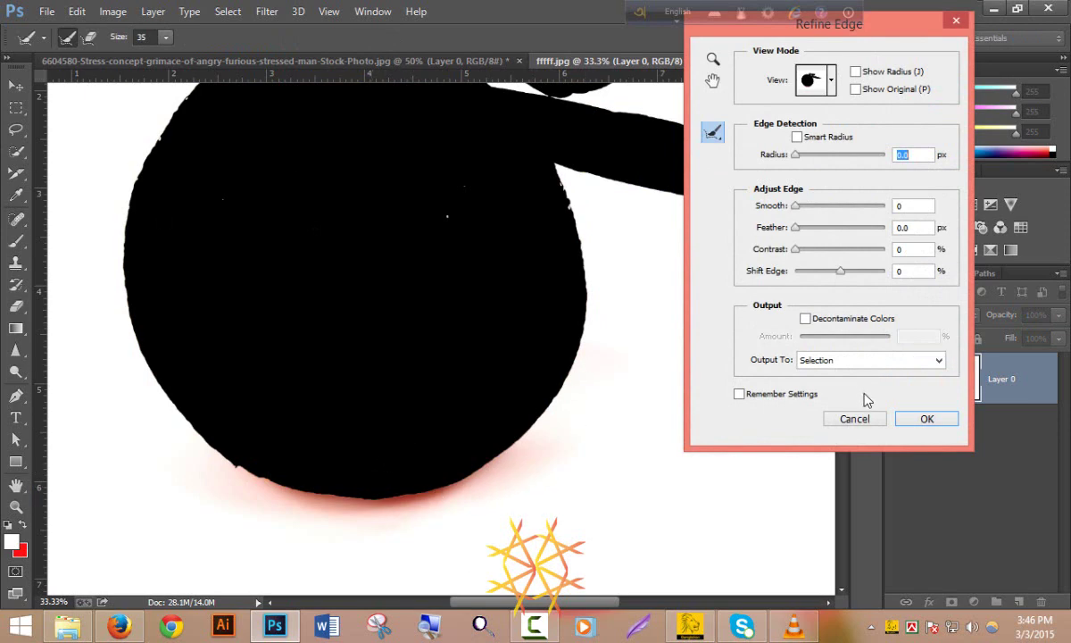
click(855, 418)
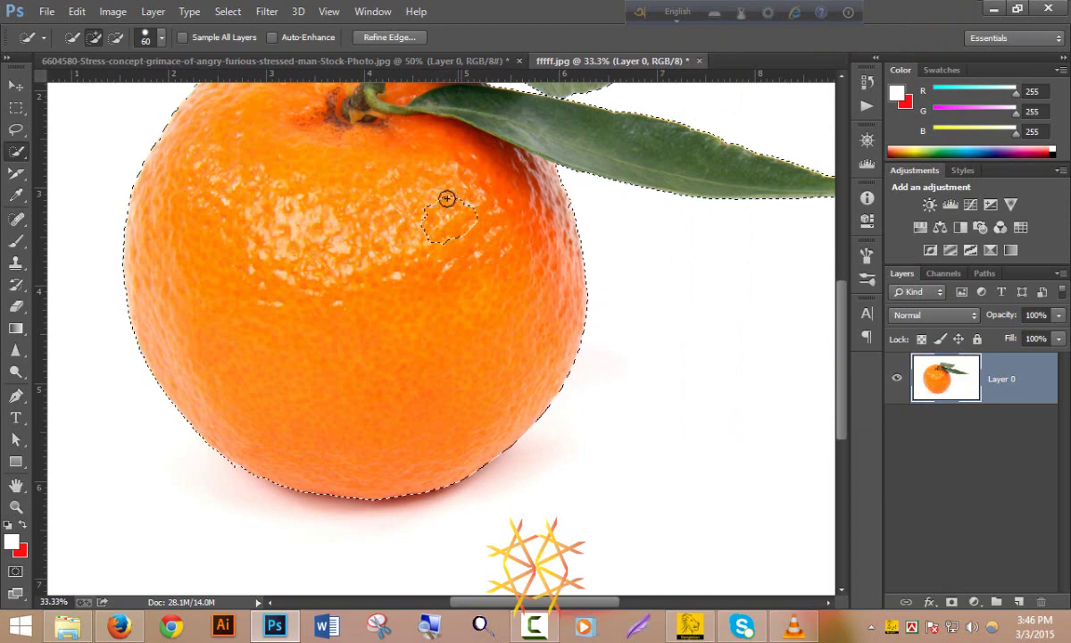
key(alt)
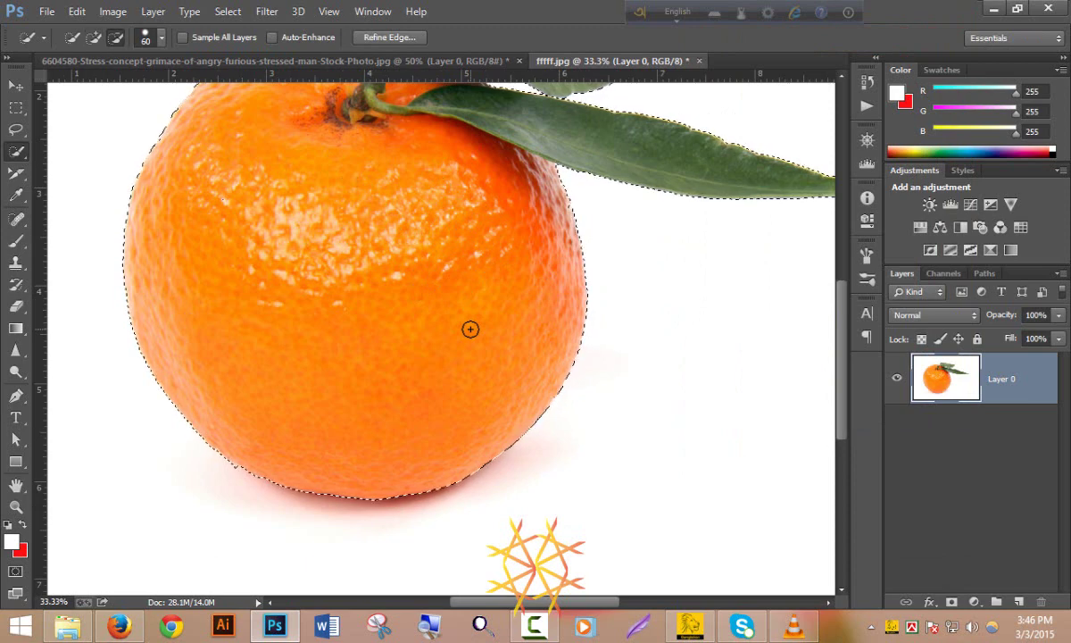
key(ctrl+j)
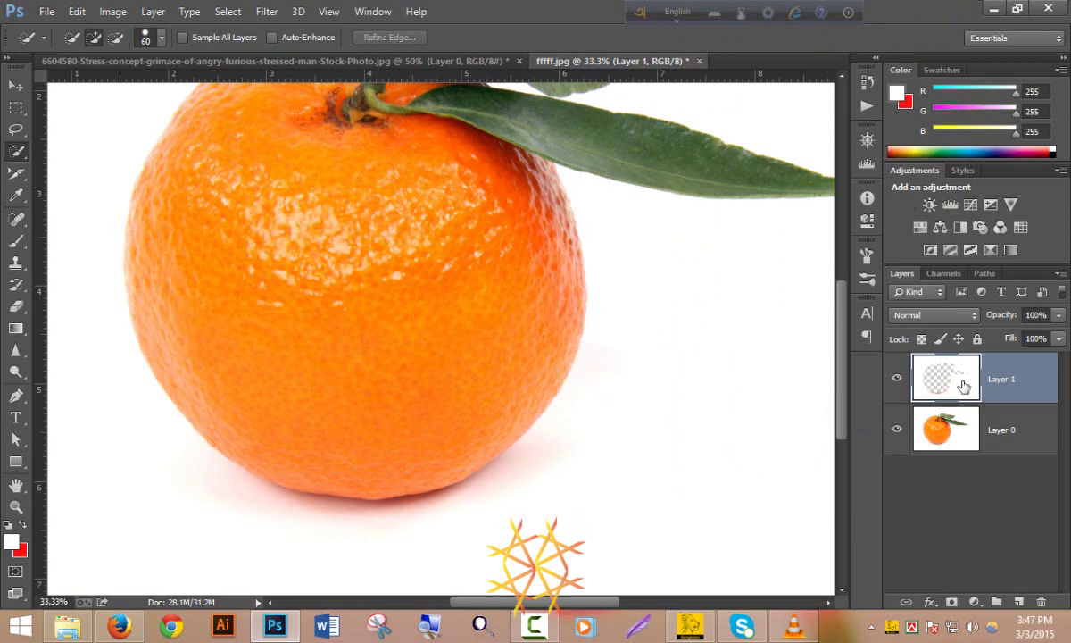
Undo the copy, invert the selection, copy the orange and leaves to a new layer, and hide Layer 0.
key(ctrl+z)
scroll(355, 163, up, 2)
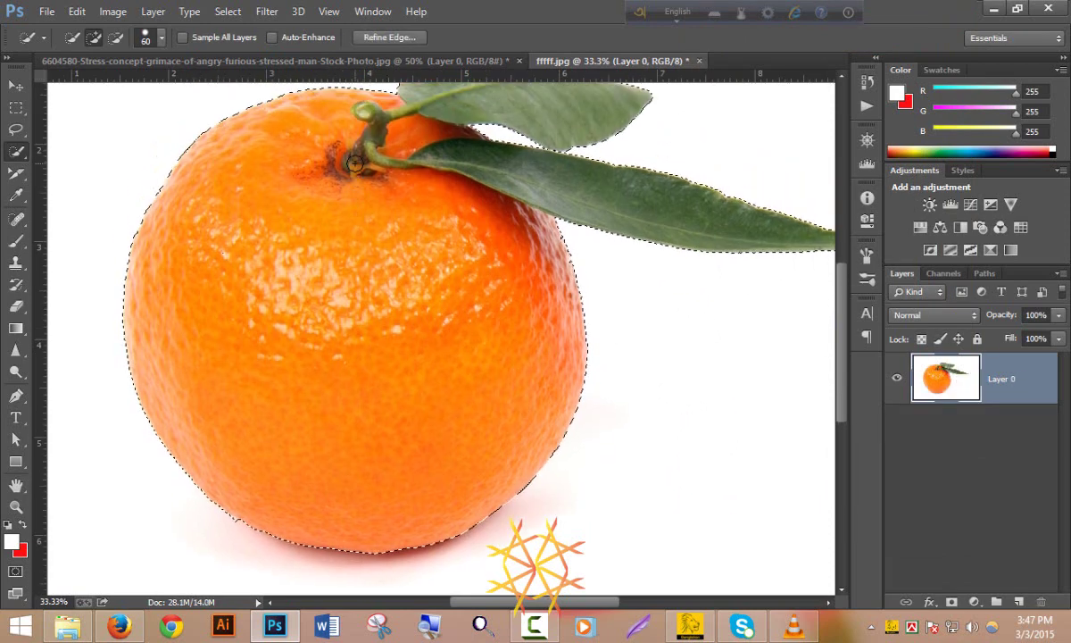
click(228, 12)
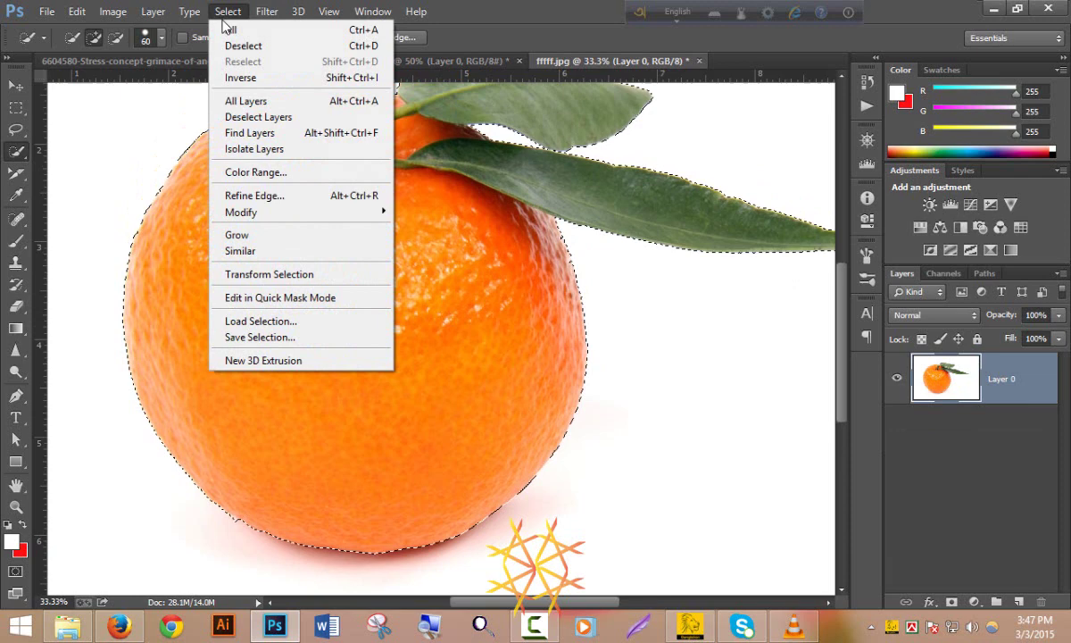
click(273, 82)
scroll(447, 278, up, 3)
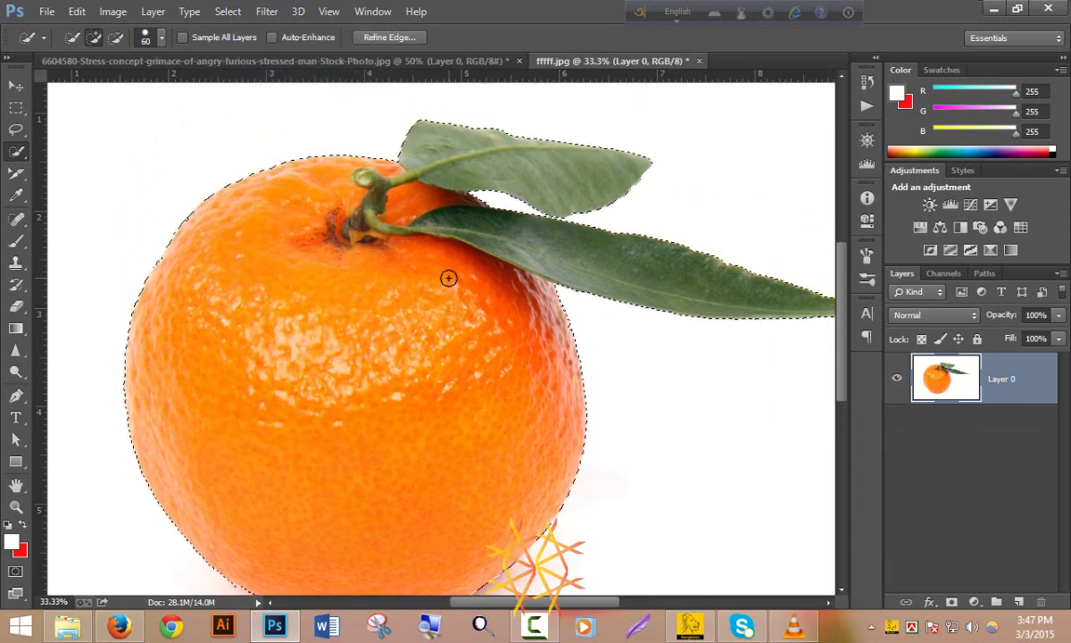
key(ctrl+j)
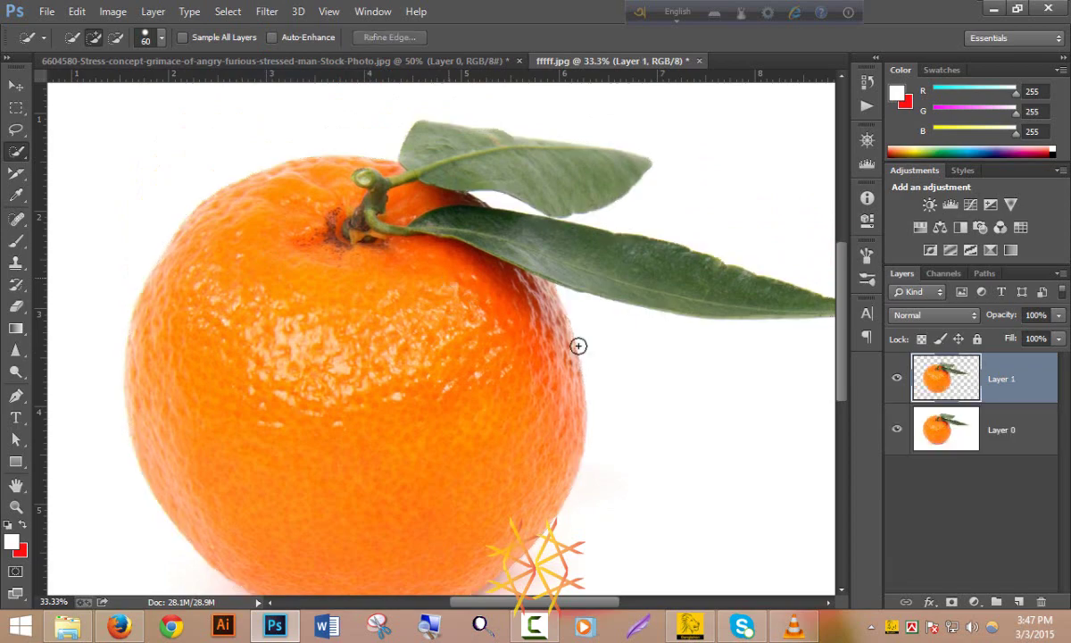
click(897, 431)
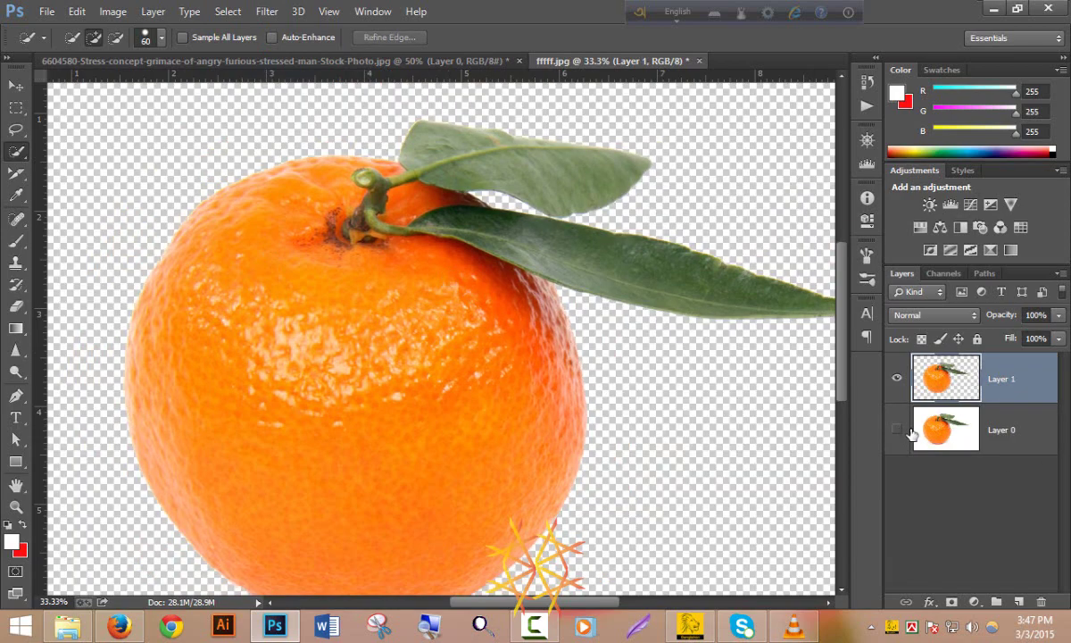
click(1024, 429)
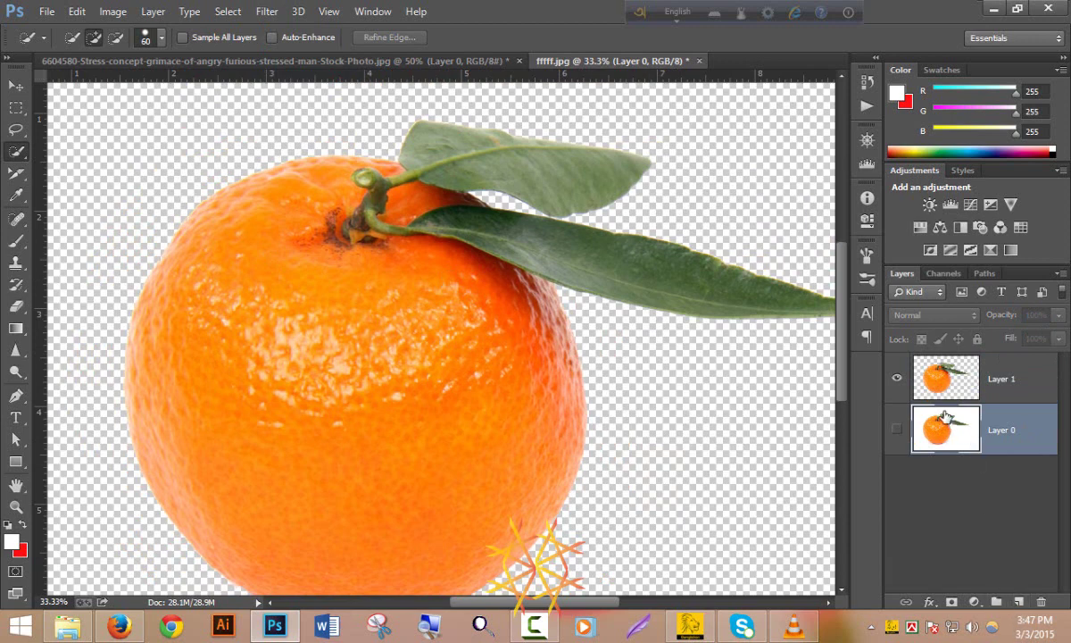
Add a new Layer 2 below Layer 1 and fill it with the red background colour.
click(912, 362)
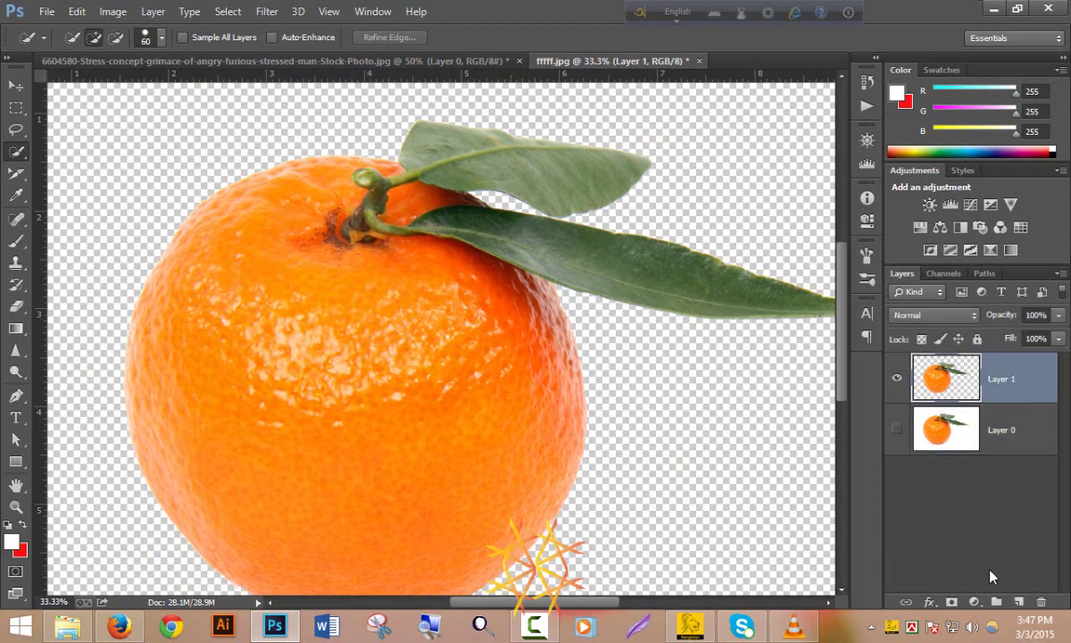
ctrl+click(1015, 603)
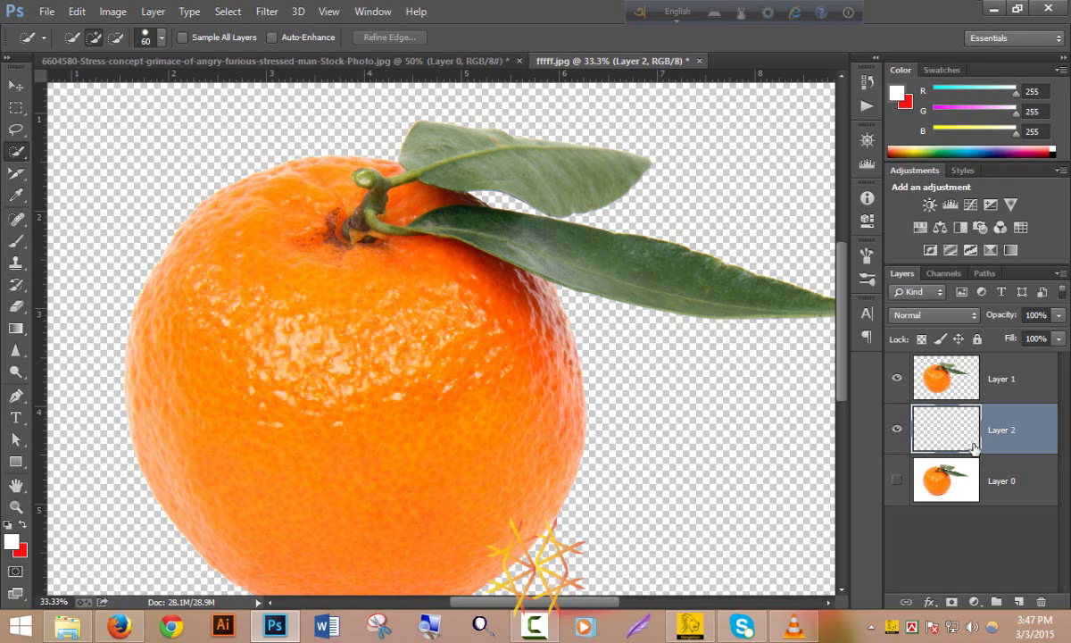
key(alt+BackSpace)
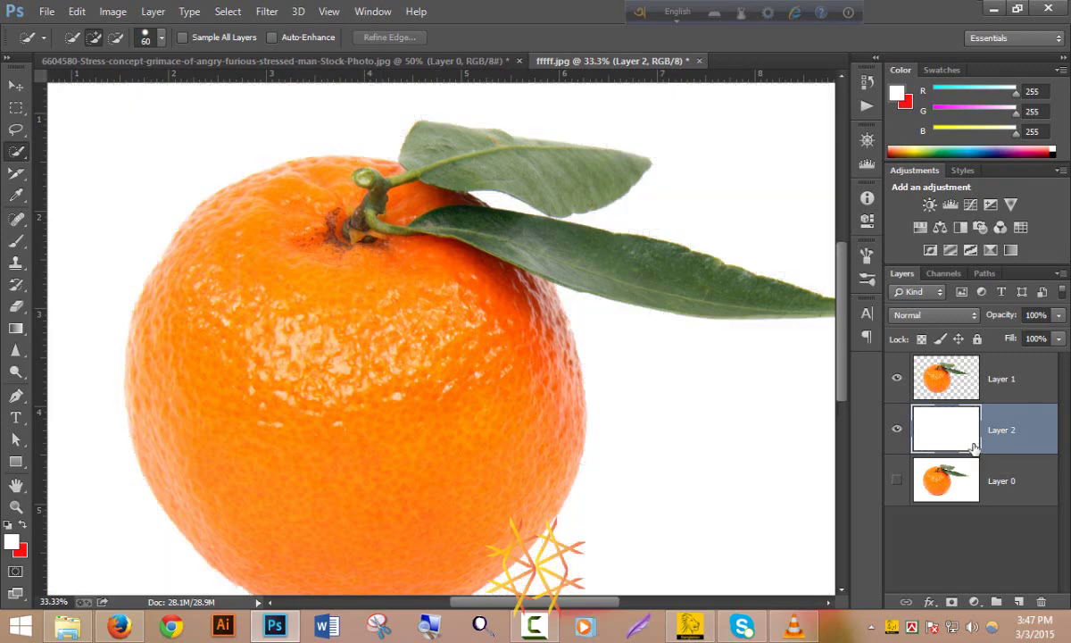
key(ctrl+BackSpace)
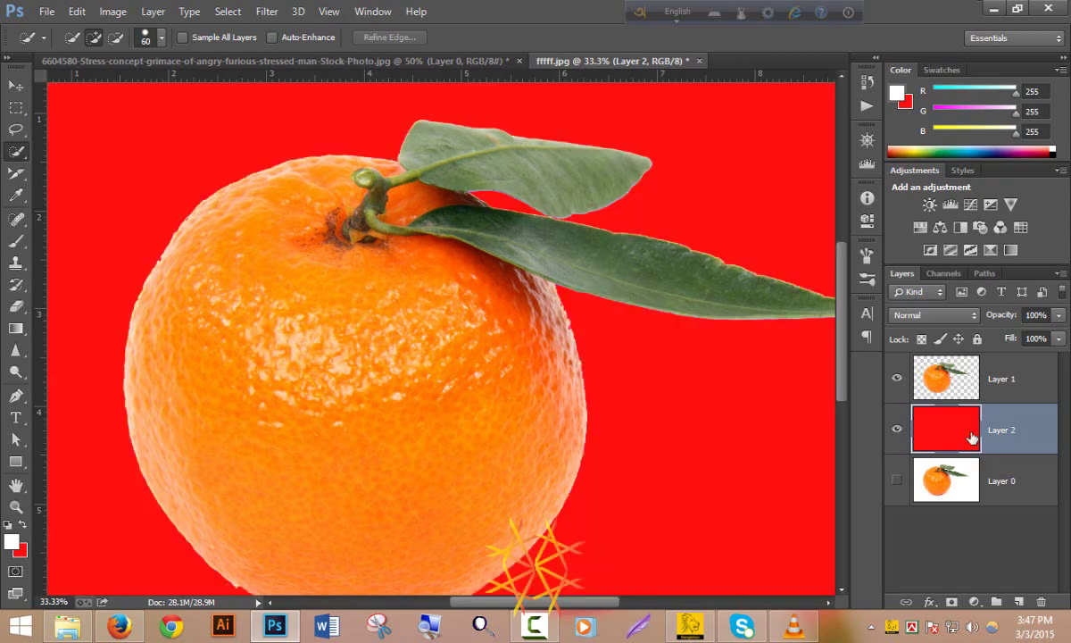
Zoom around the orange to check it against red, briefly viewing the stressed man photo.
ctrl+click(258, 244)
ctrl+click(378, 315)
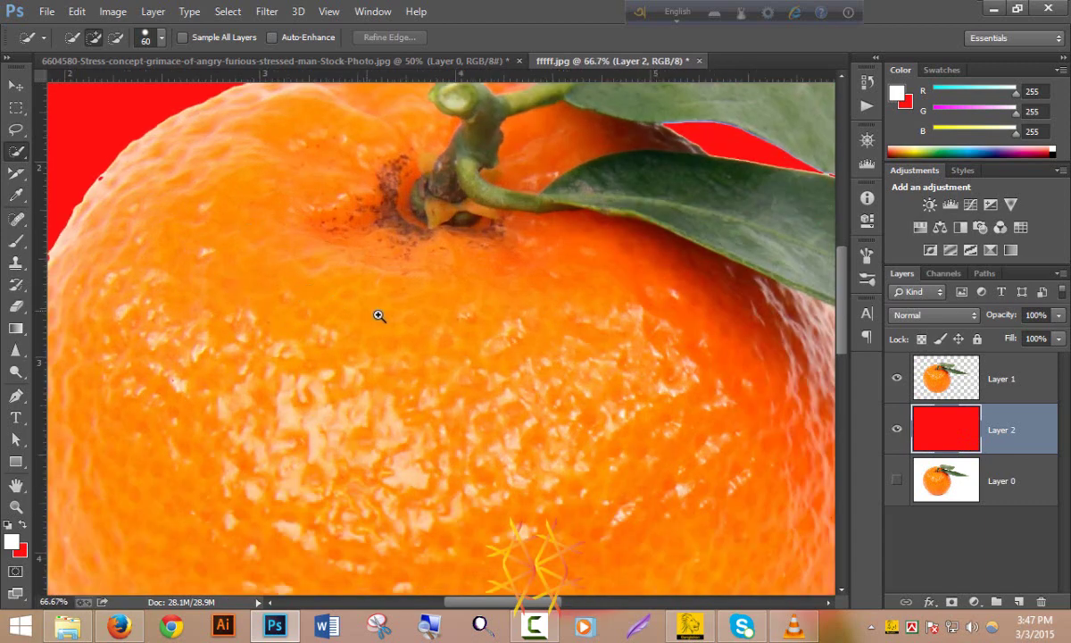
ctrl+alt+click(379, 315)
ctrl+alt+click(380, 315)
ctrl+alt+click(383, 315)
scroll(382, 315, down, 1)
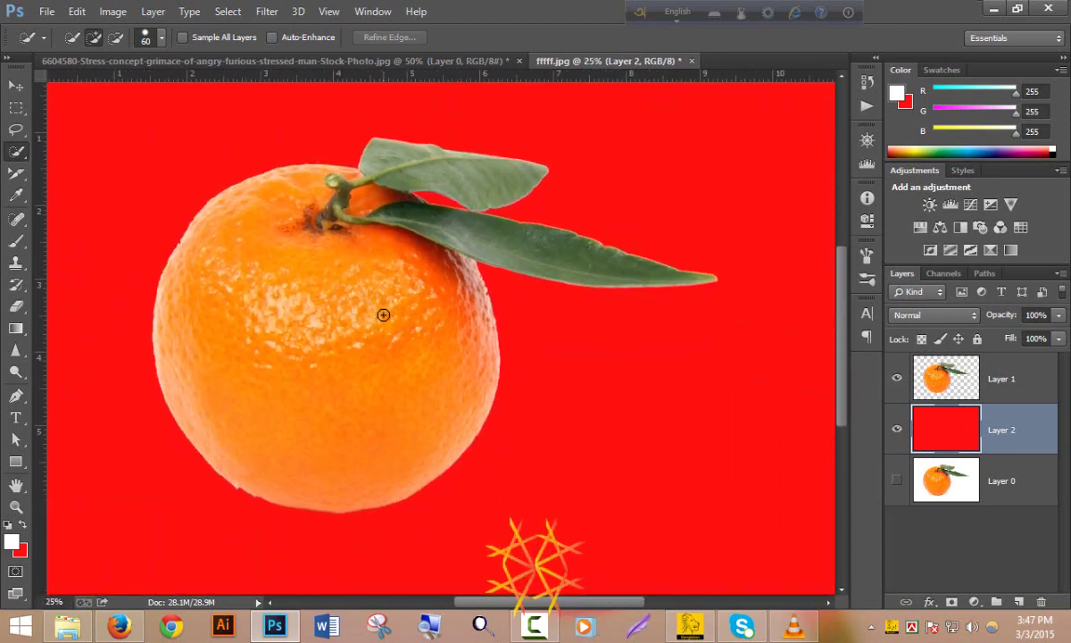
scroll(419, 322, down, 1)
scroll(509, 348, down, 1)
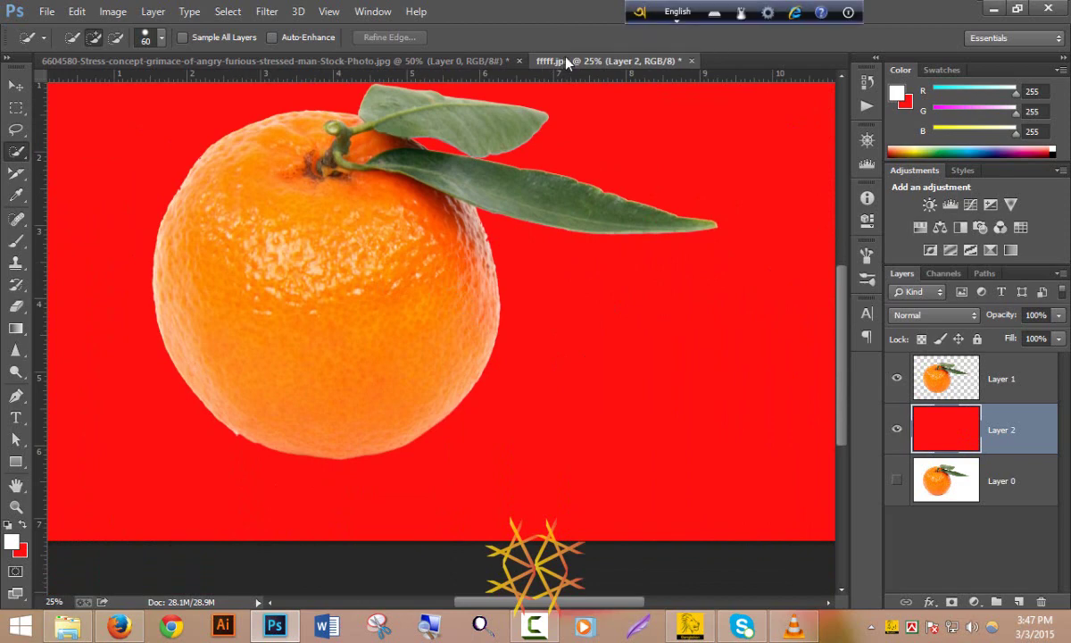
click(412, 63)
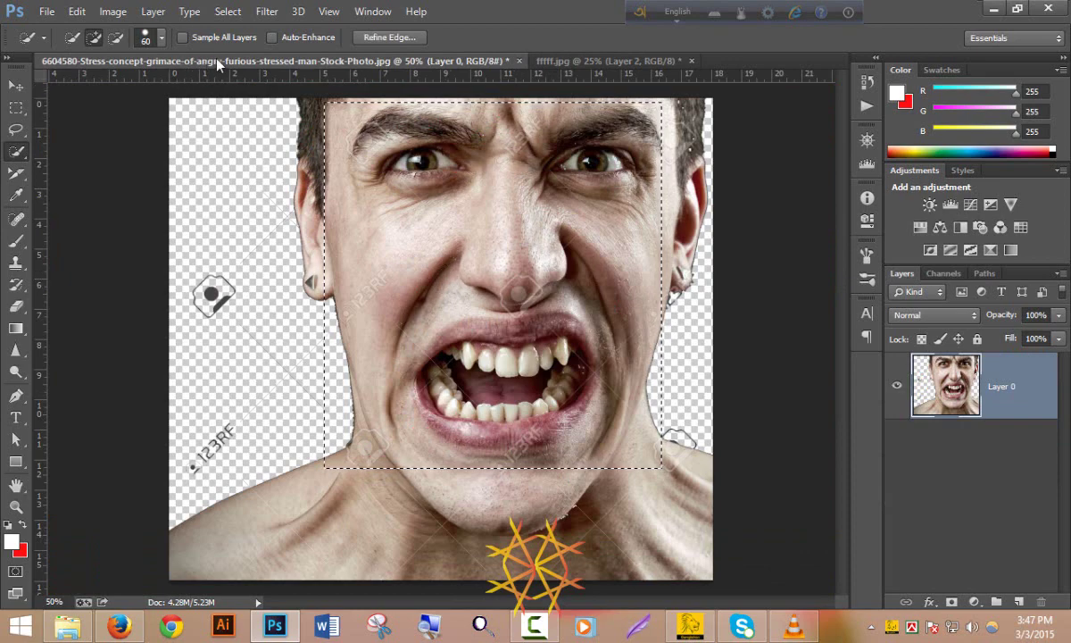
click(630, 61)
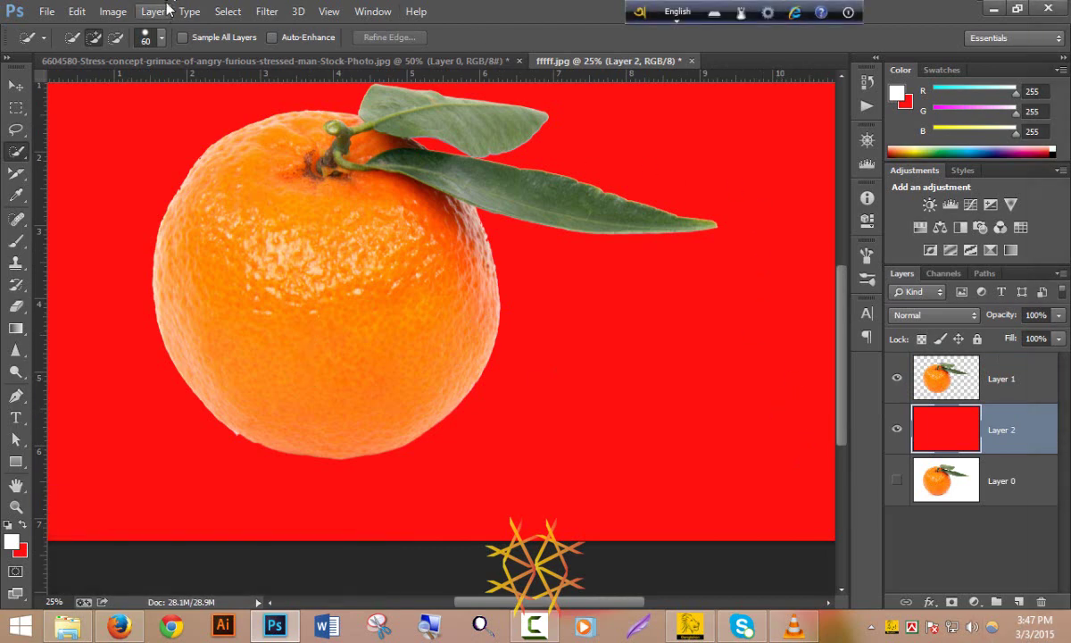
Duplicate the image as a new document named fffff copy.
click(114, 11)
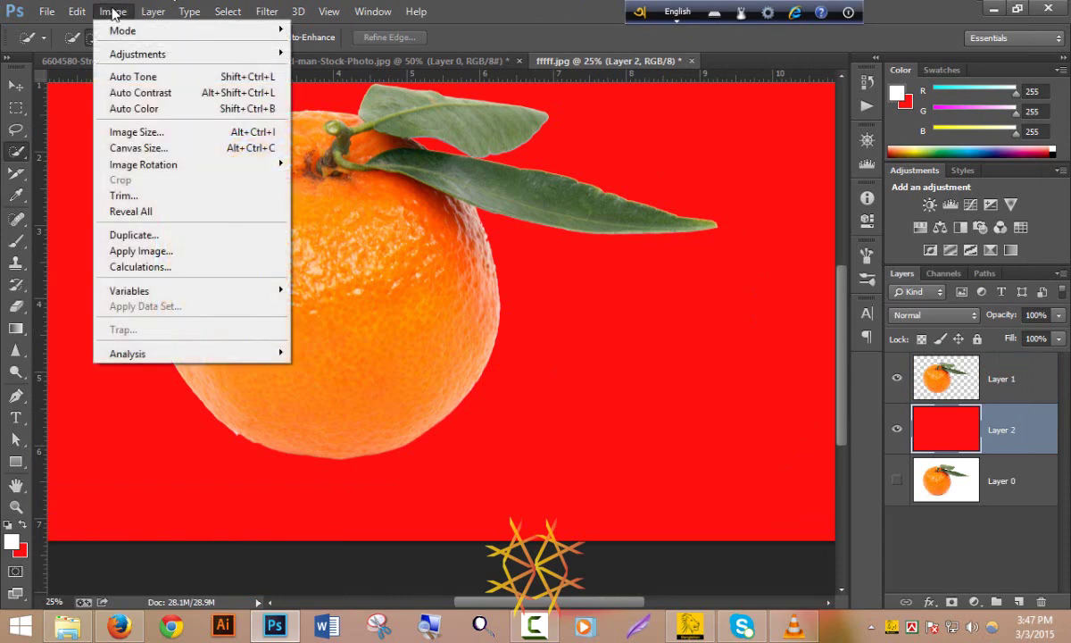
click(143, 235)
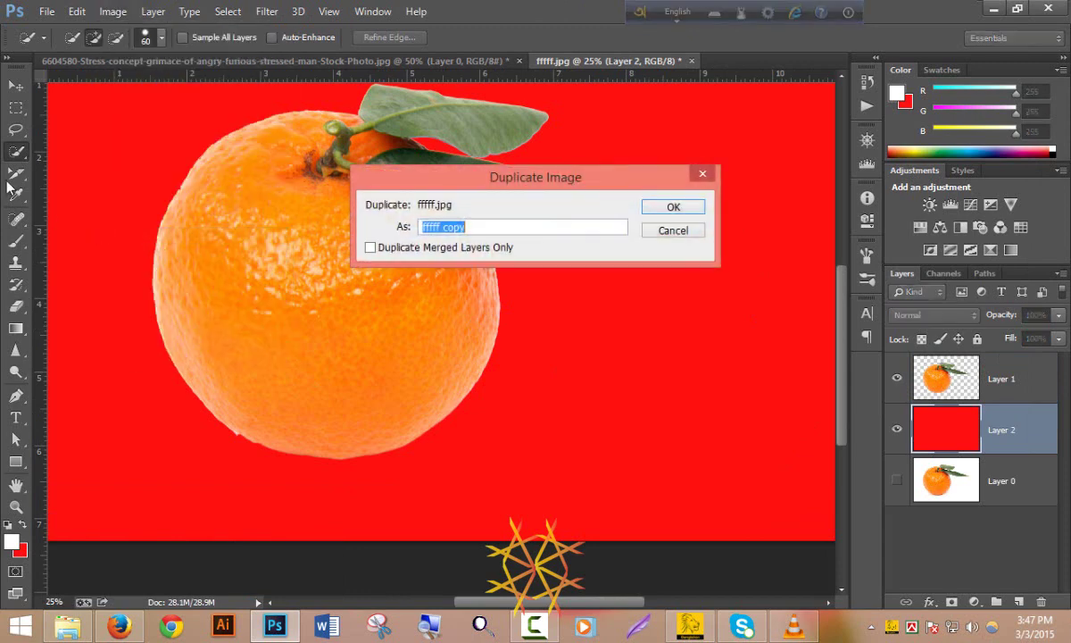
click(667, 209)
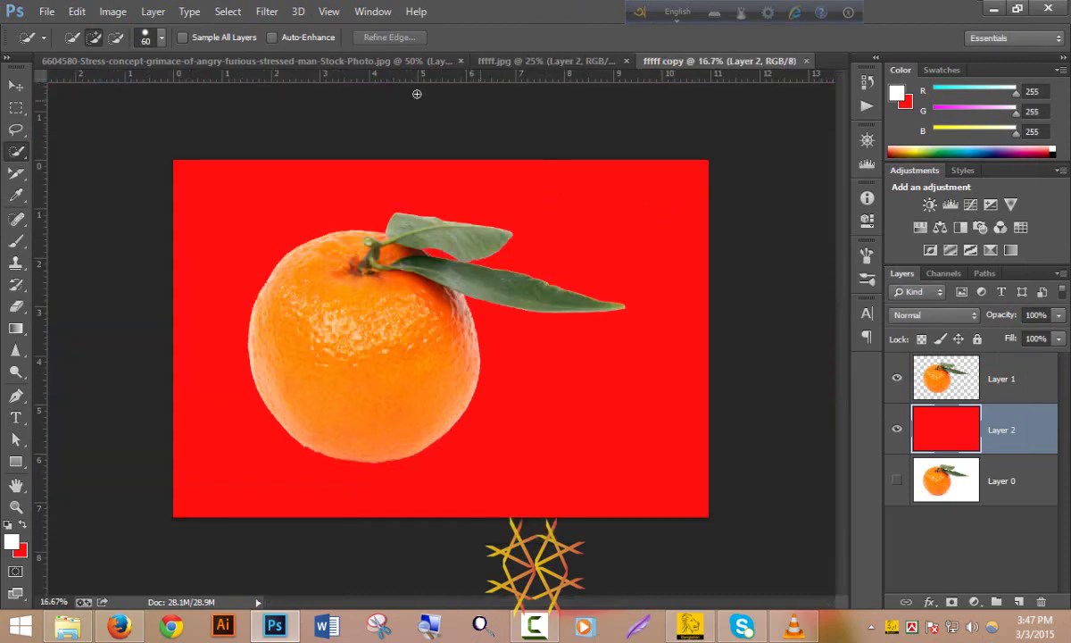
Apply a 2.2 px Gaussian Blur to the orange on Layer 1.
click(942, 370)
click(267, 11)
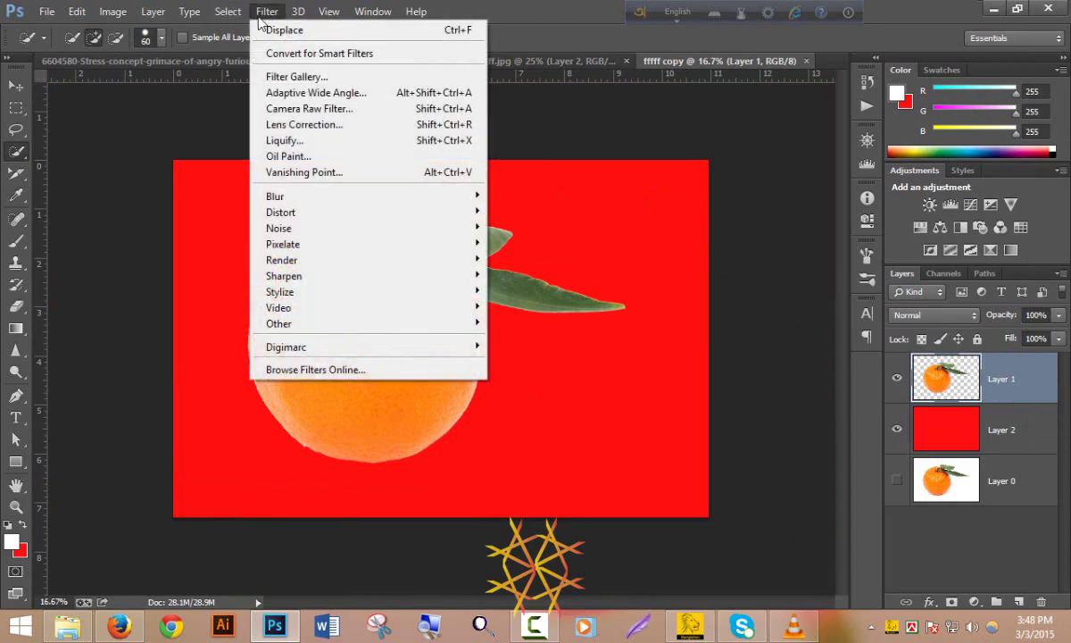
mouse_move(294, 196)
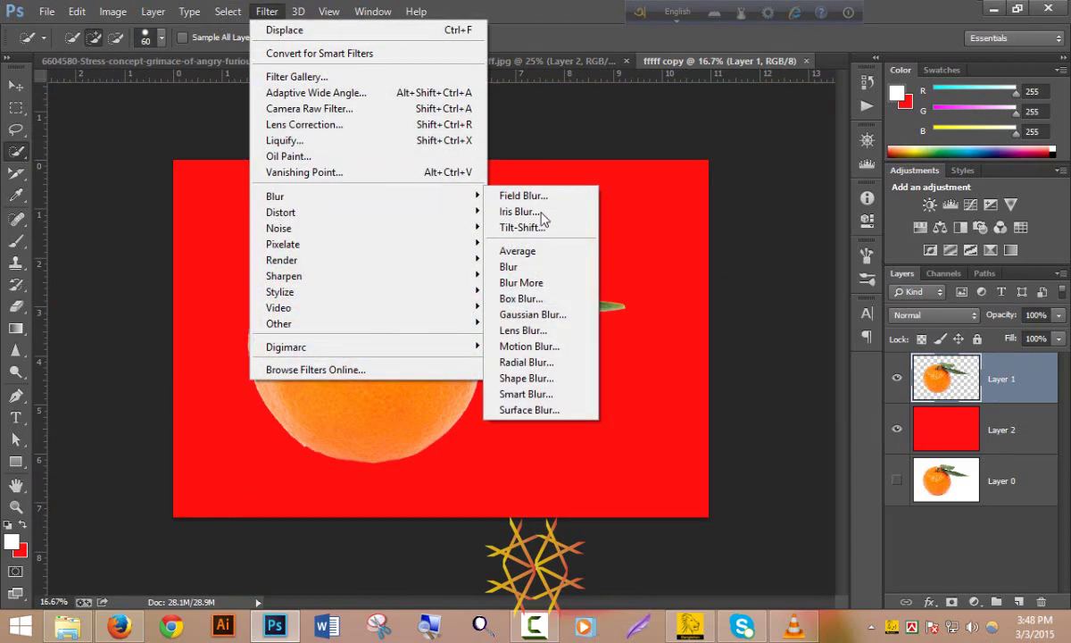
click(560, 315)
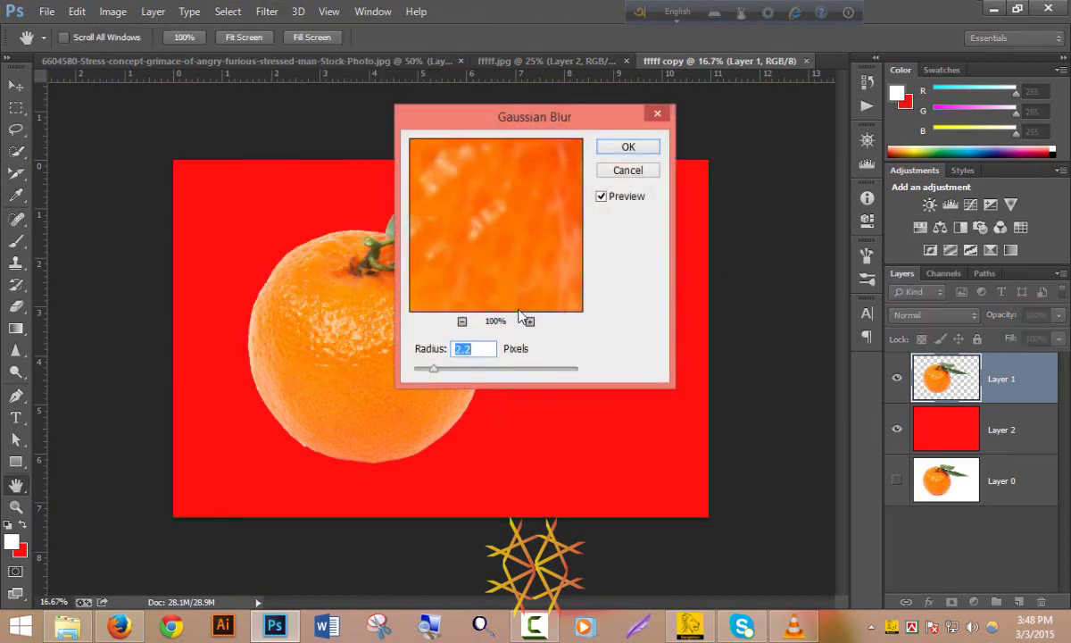
click(623, 148)
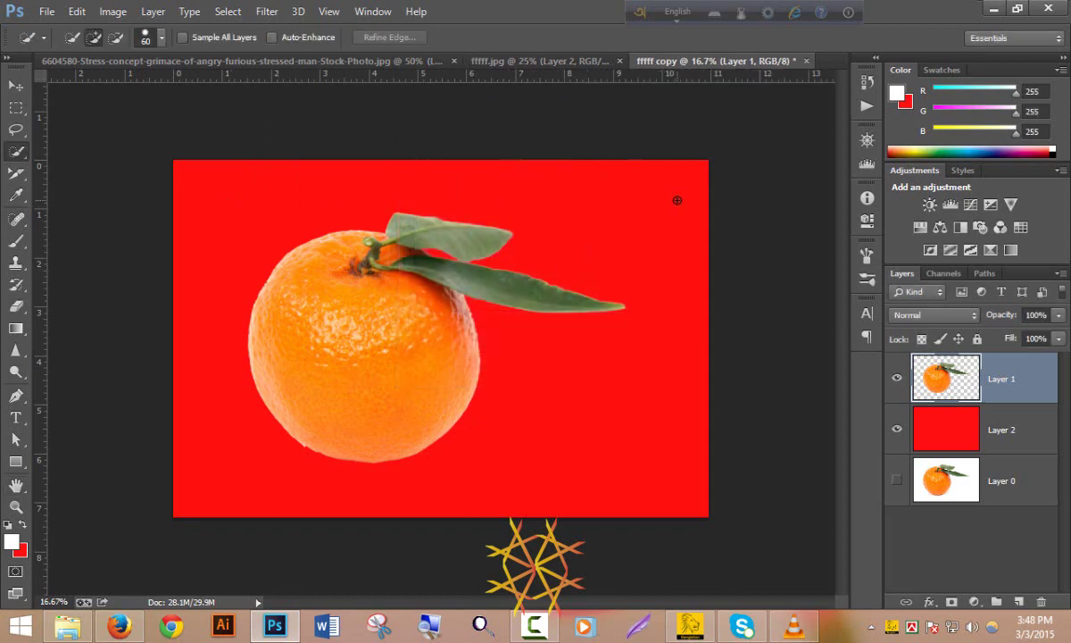
Save the composite as the Photoshop file fffff copy.psd.
key(ctrl+shift+s)
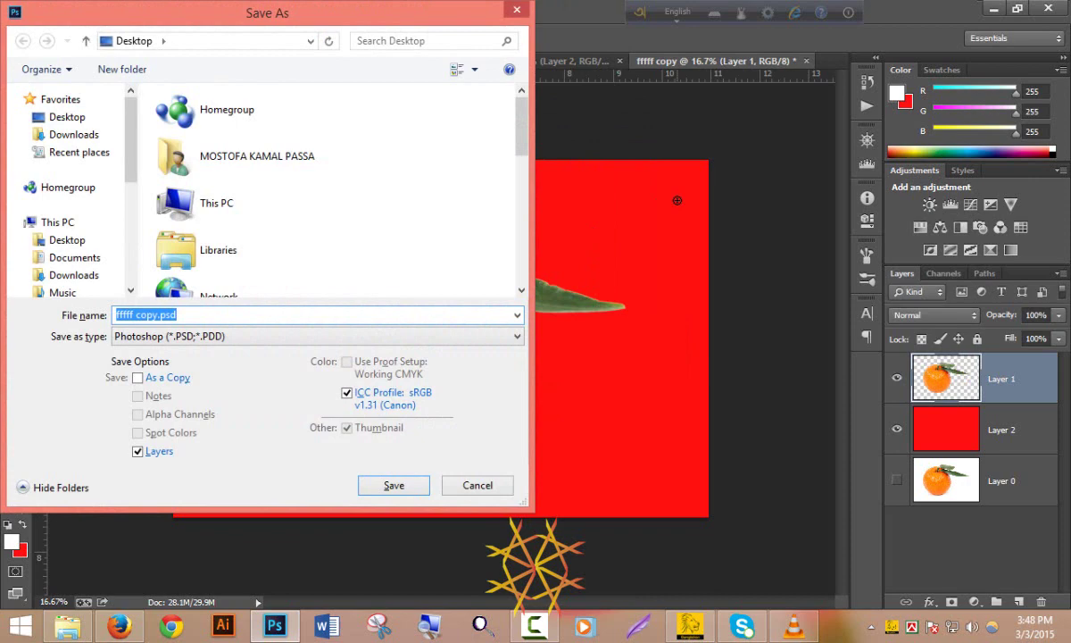
key(Return)
click(722, 187)
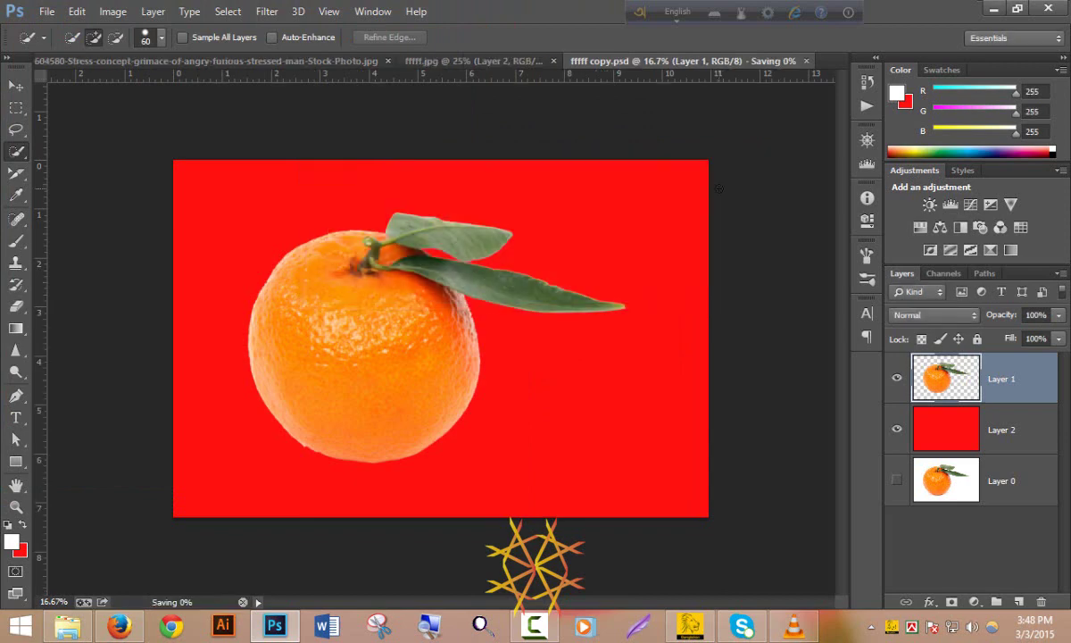
Close fffff copy.psd, paste the angry man's face into fffff.jpg, and position Layer 3 above the orange.
click(807, 62)
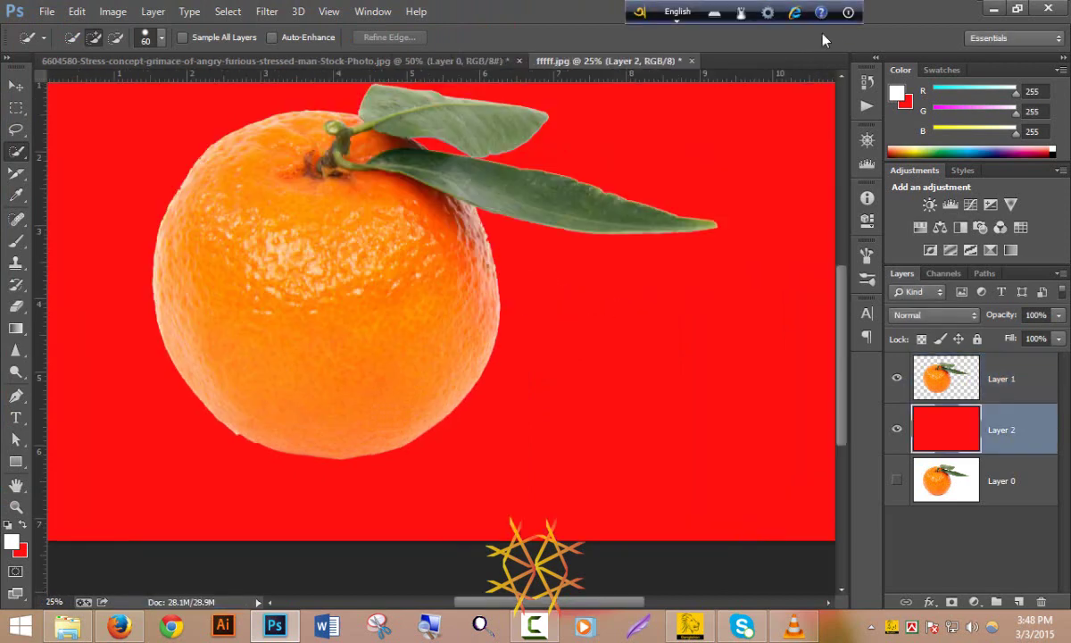
scroll(474, 84, up, 2)
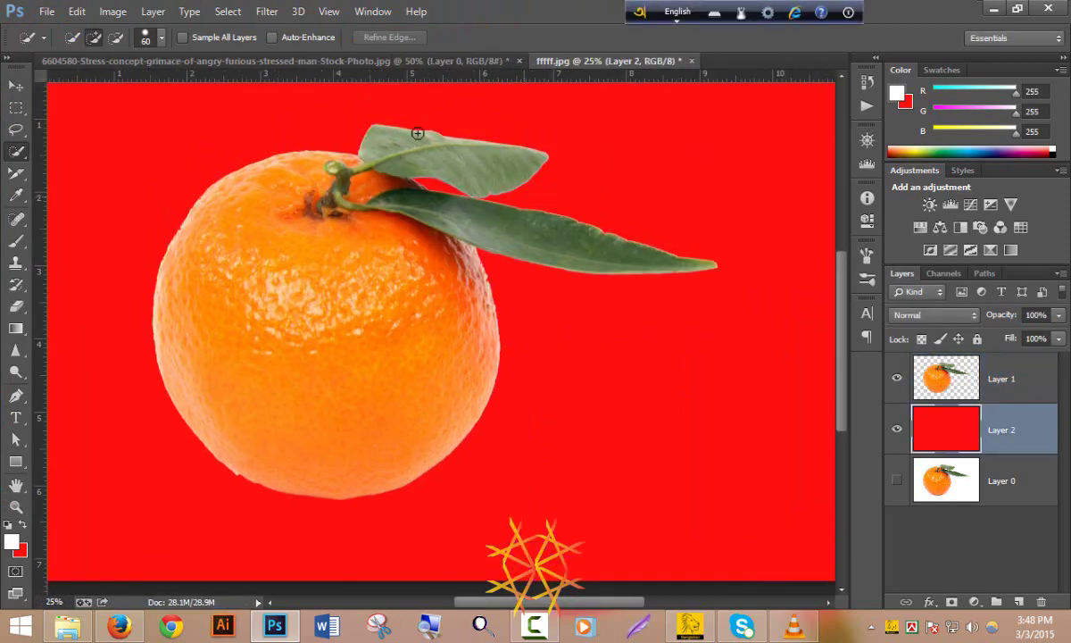
click(201, 61)
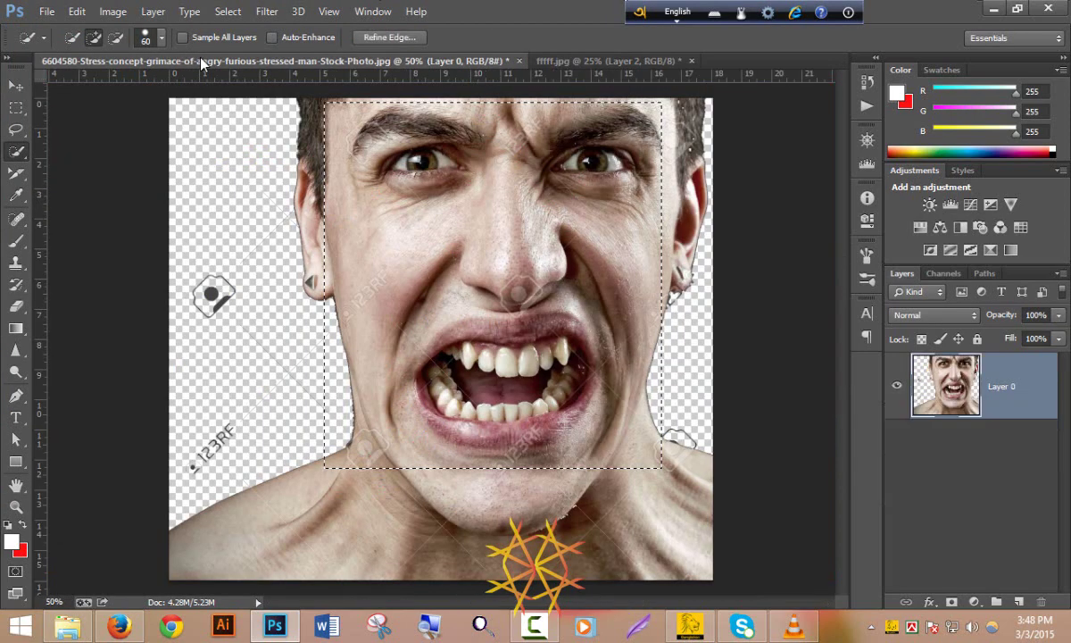
click(547, 61)
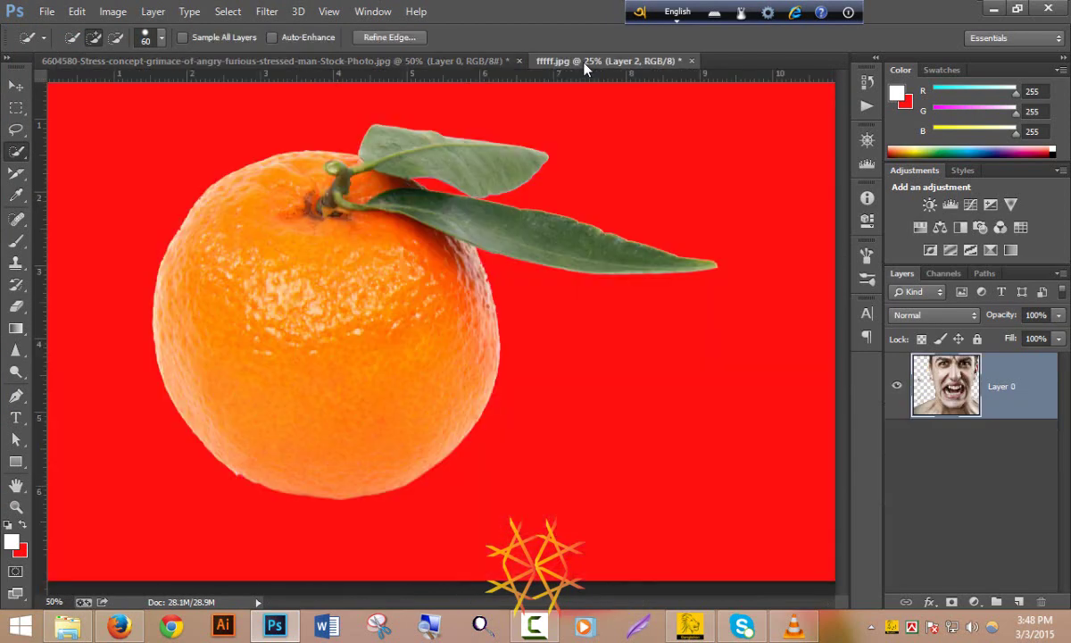
key(ctrl+v)
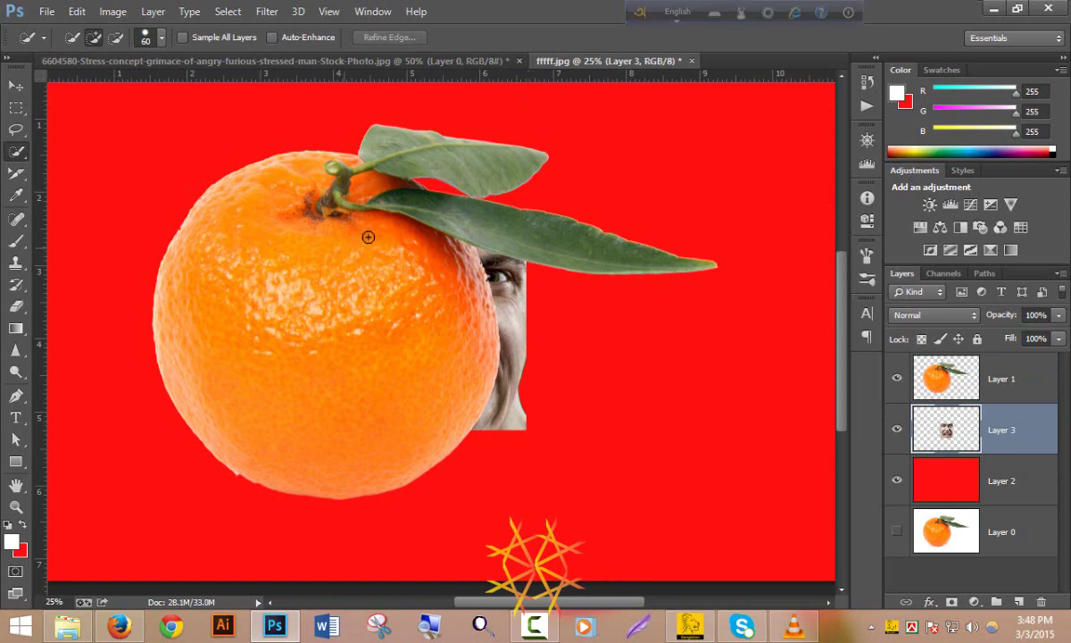
click(16, 85)
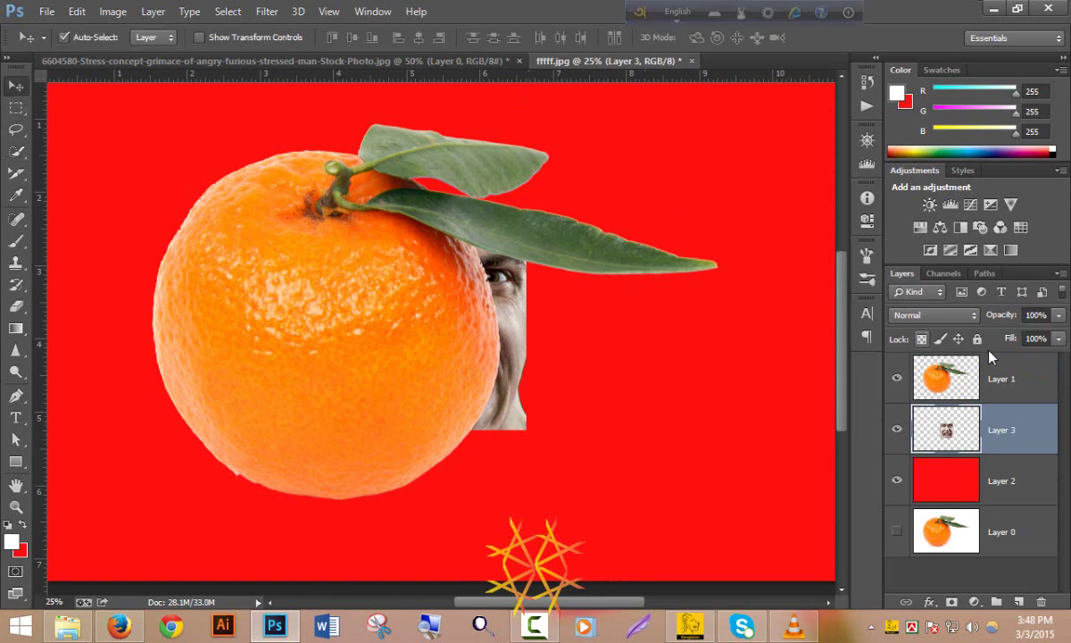
drag(989, 408, 951, 366)
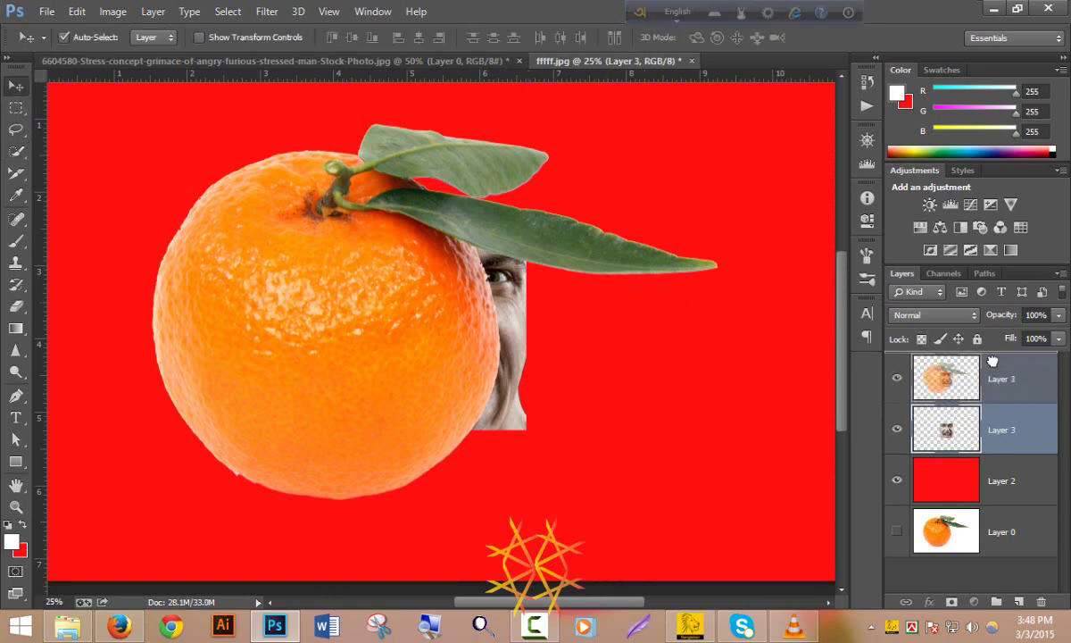
drag(481, 318, 280, 314)
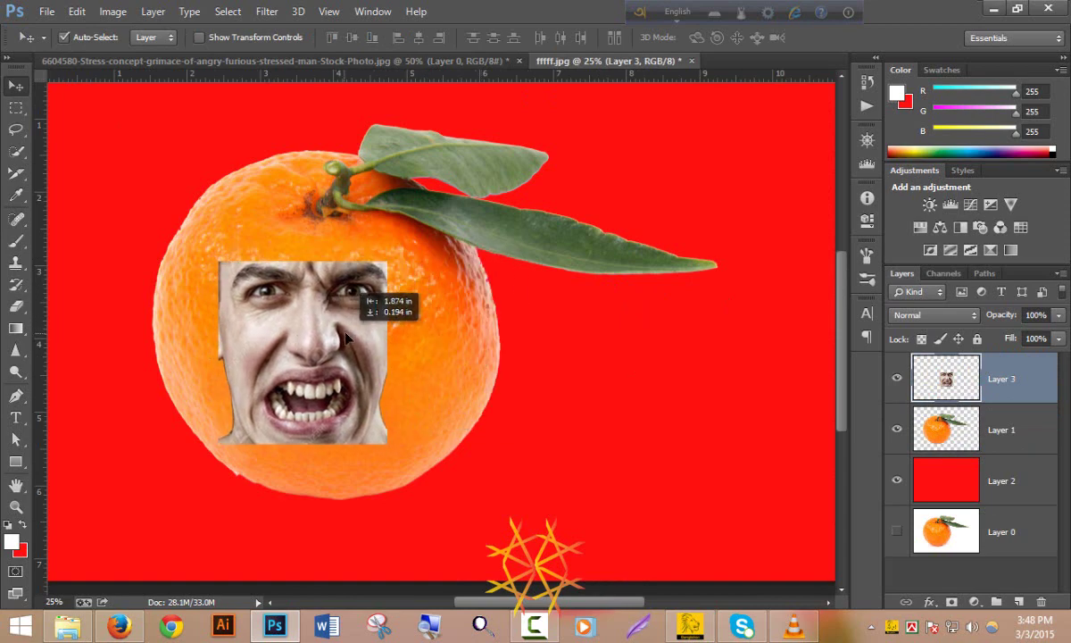
Free-transform the face to about 140% width and 114% height over the orange's centre.
ctrl+click(301, 337)
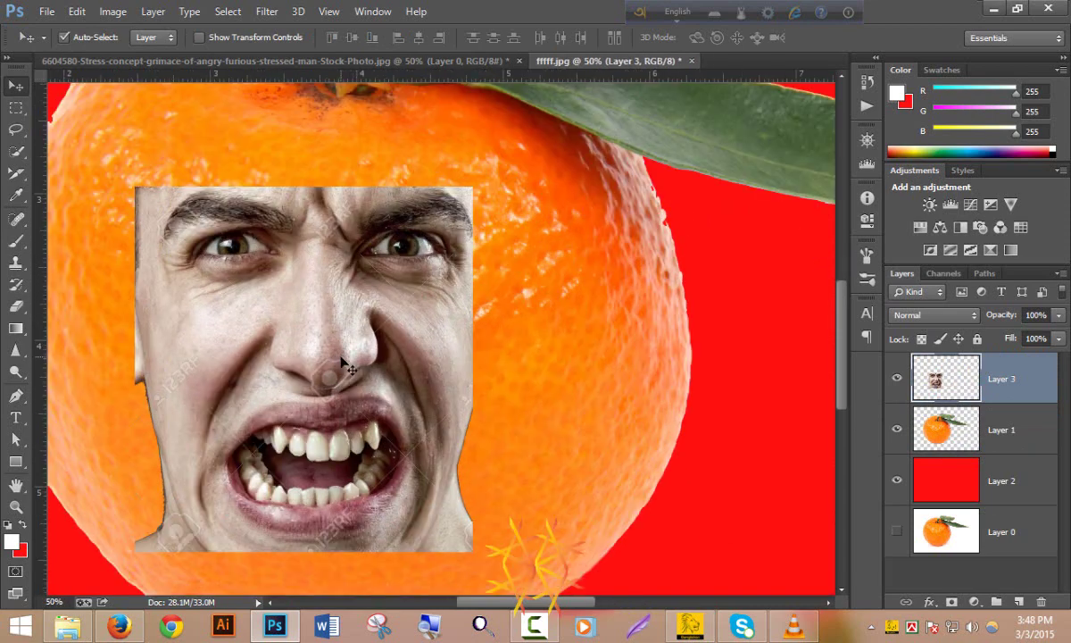
key(ctrl+t)
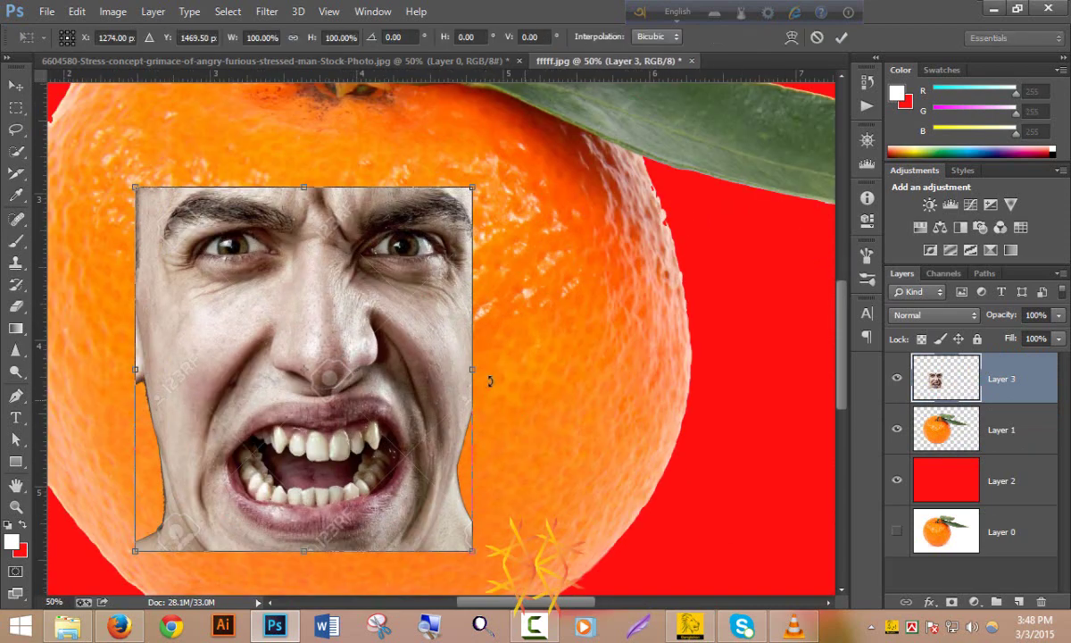
drag(473, 366, 539, 368)
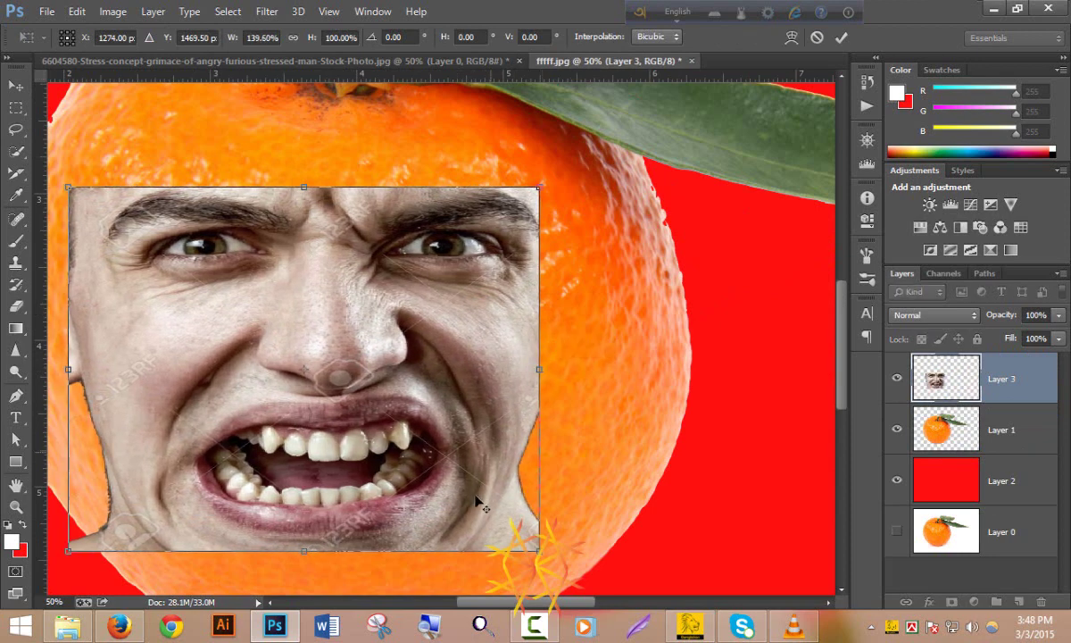
drag(392, 312, 408, 266)
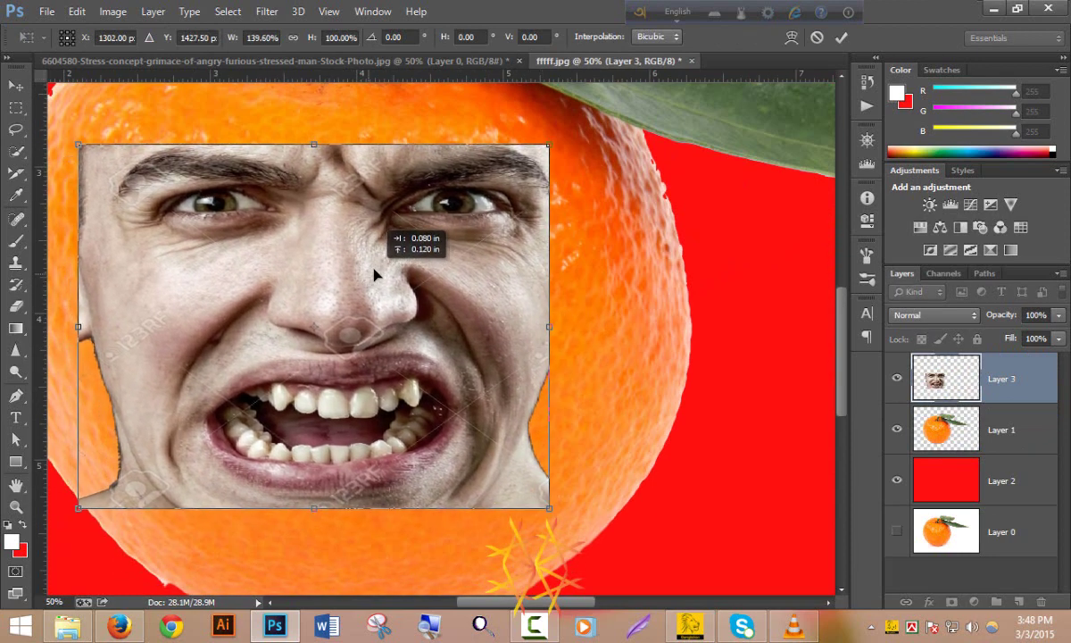
drag(319, 506, 321, 555)
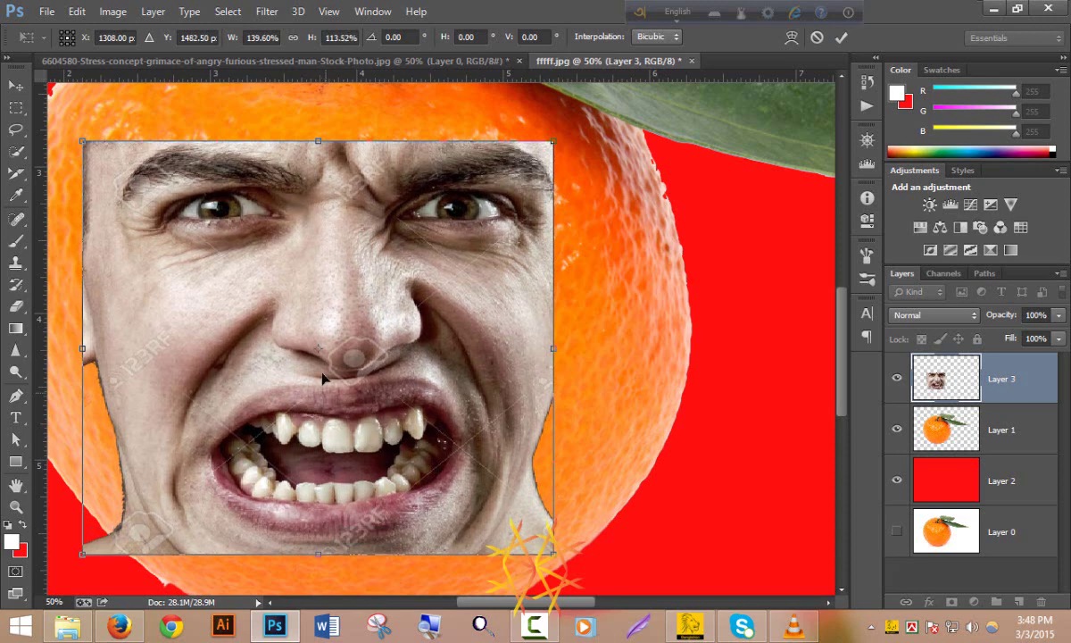
drag(328, 332, 347, 316)
key(Return)
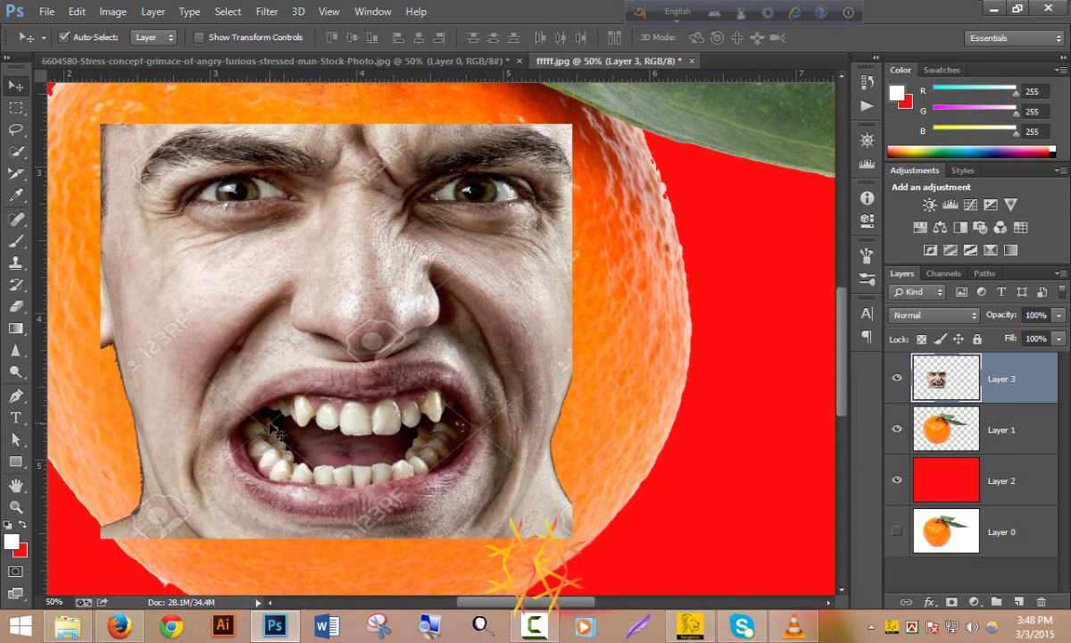
In Quick Mask, paint black with a small brush over both of the man's eyes.
key(q)
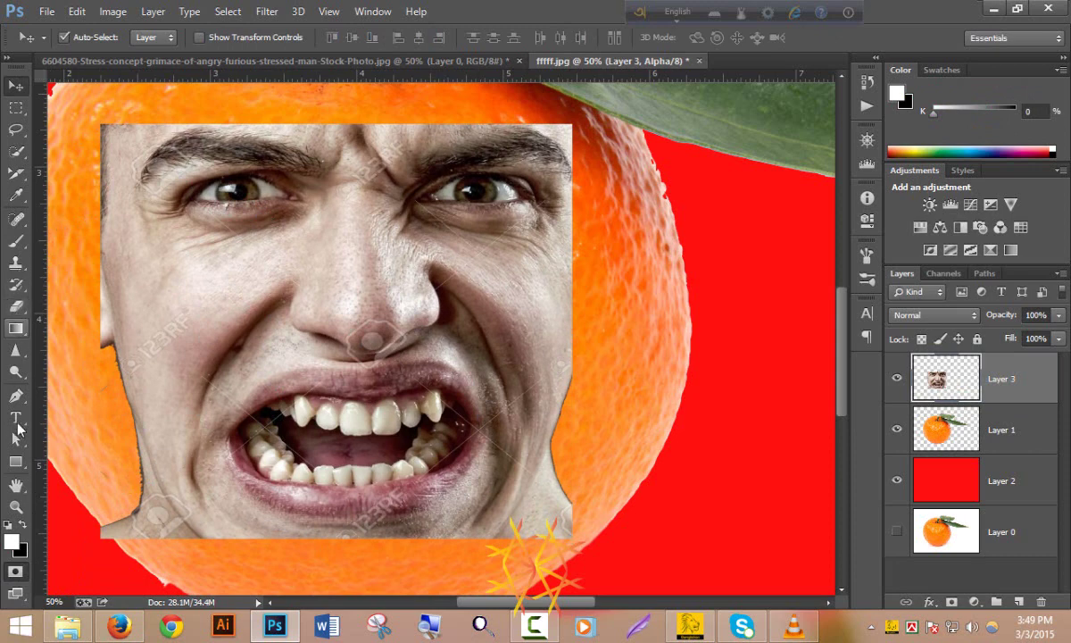
click(25, 530)
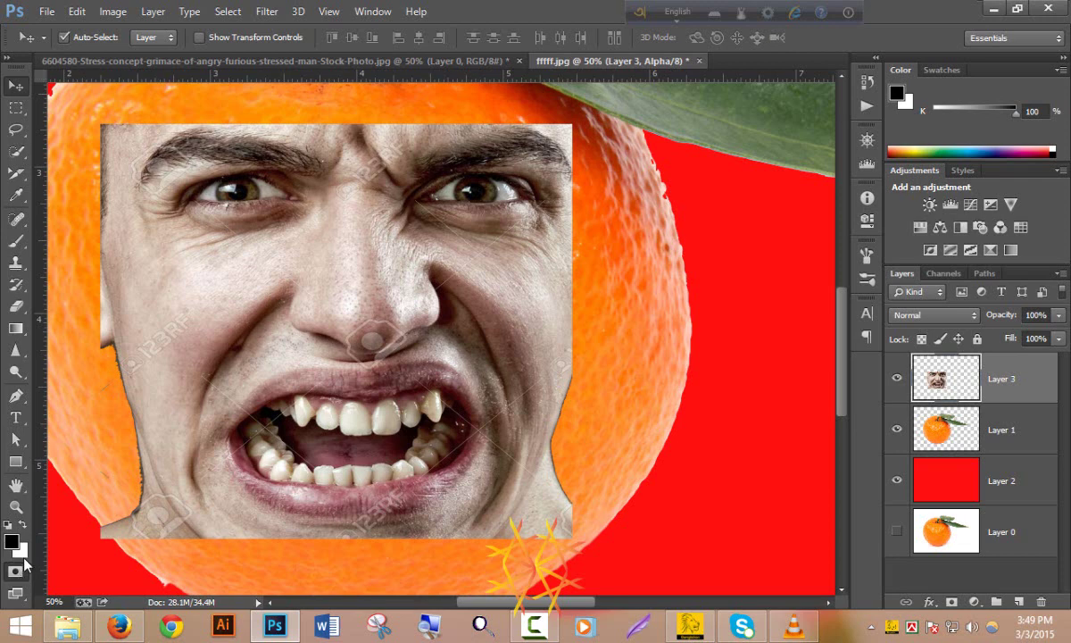
click(16, 241)
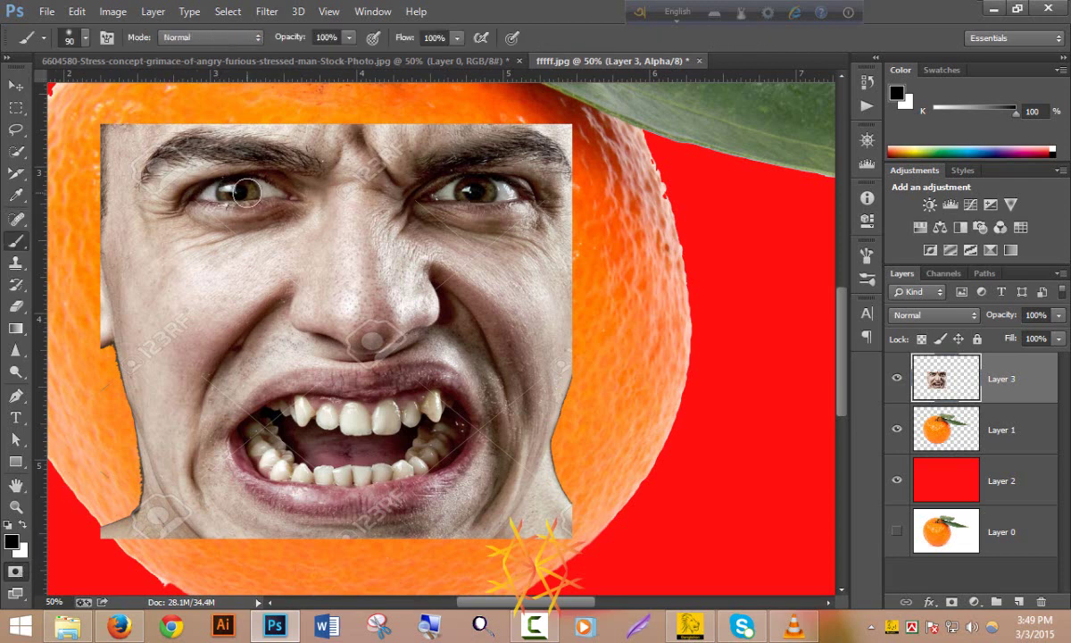
scroll(241, 192, up, 2)
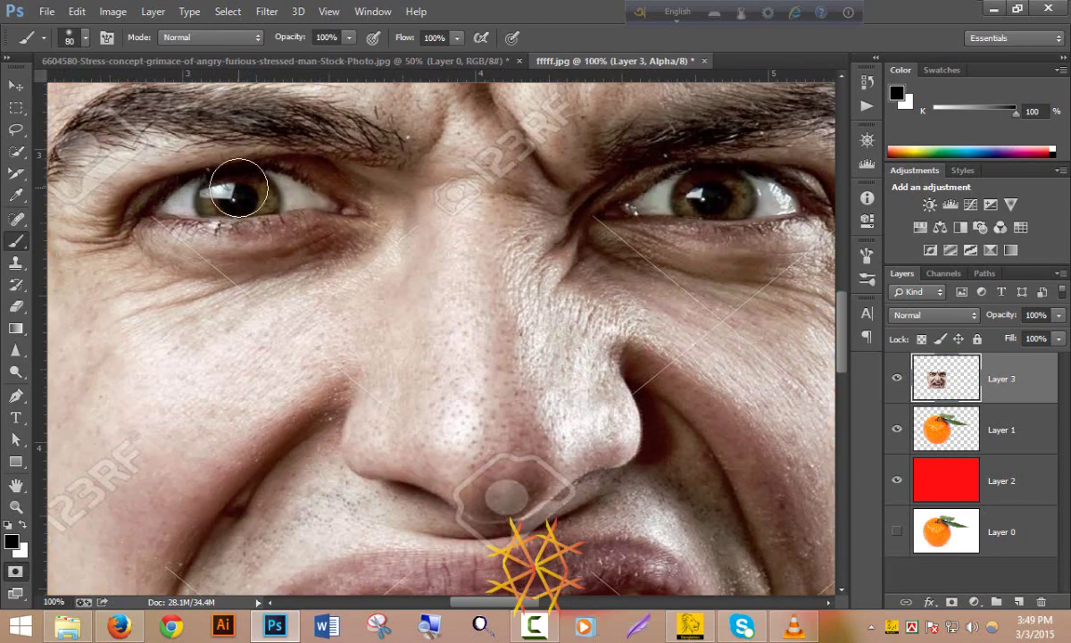
key(bracketleft)
key(bracketleft)
key(bracketleft)
mouse_move(169, 203)
mouse_down()
mouse_move(191, 187)
mouse_move(268, 178)
mouse_move(321, 203)
mouse_move(169, 195)
mouse_move(154, 211)
mouse_up()
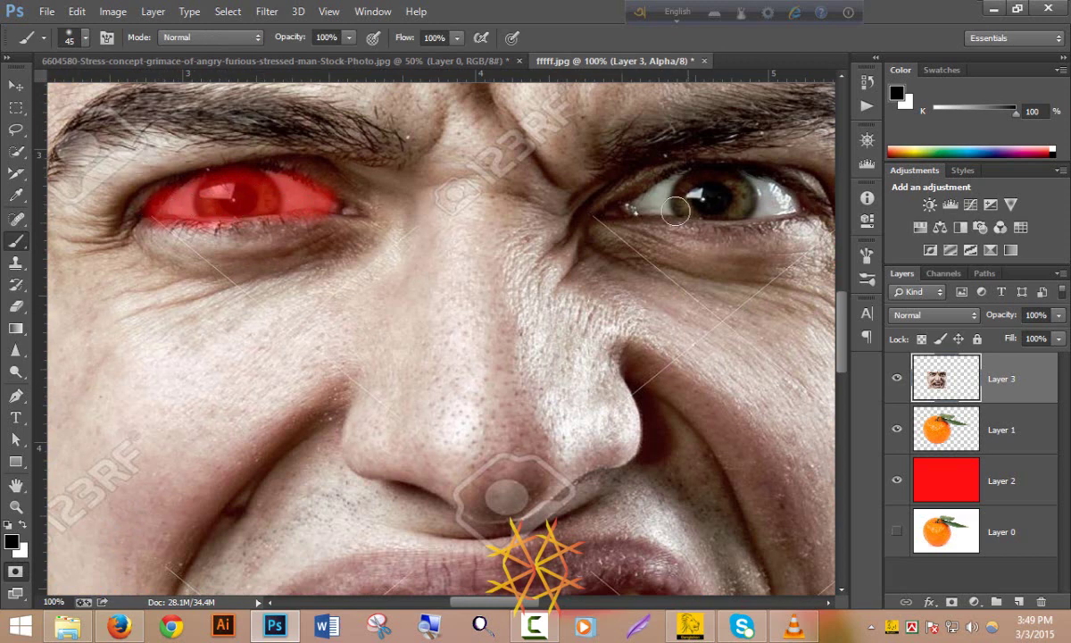
mouse_move(634, 208)
mouse_down()
mouse_move(730, 187)
mouse_move(639, 181)
mouse_move(772, 189)
mouse_move(670, 216)
mouse_move(607, 203)
mouse_move(741, 181)
mouse_move(724, 181)
mouse_move(789, 203)
mouse_up()
Paint over the upper teeth, gums and mouth interior, enlarging the brush for the inside.
scroll(507, 215, down, 1)
scroll(508, 216, down, 3)
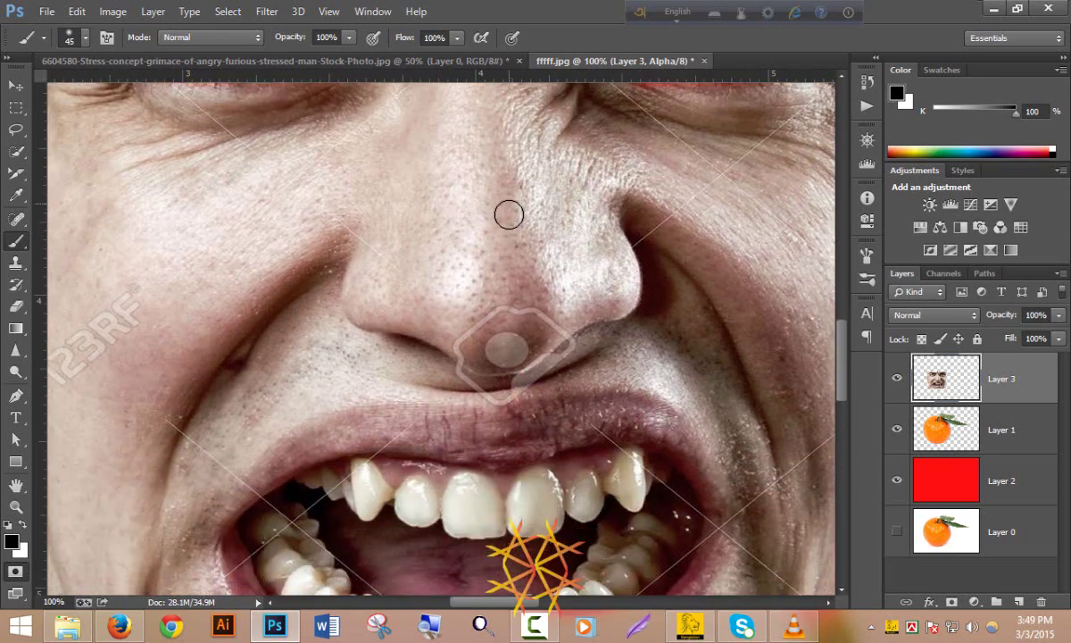
scroll(489, 306, down, 3)
scroll(489, 358, down, 3)
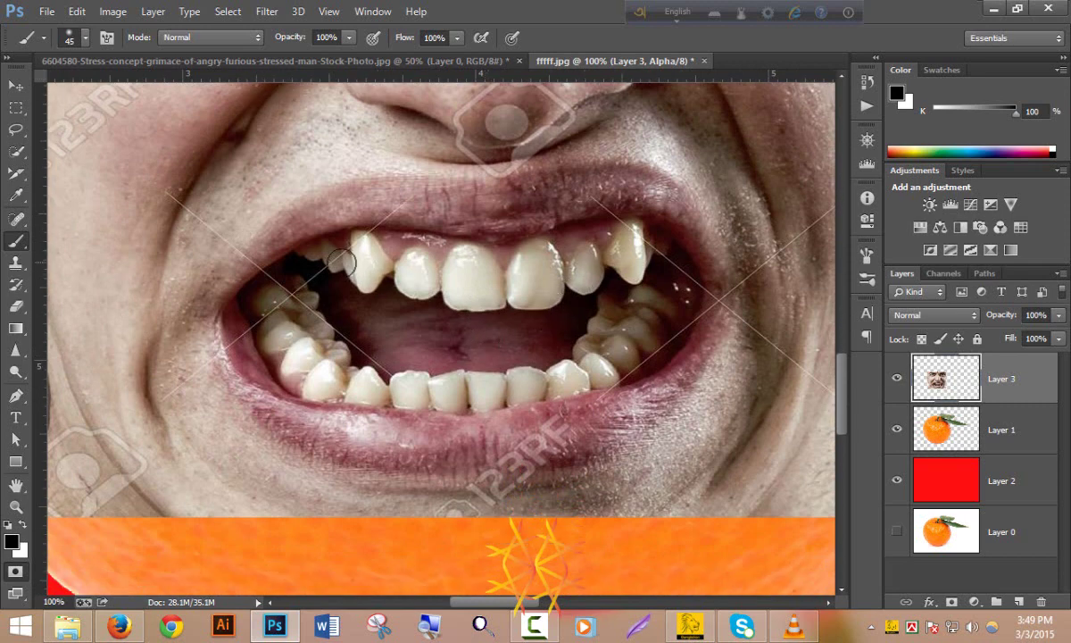
mouse_move(310, 256)
mouse_down()
mouse_move(621, 246)
mouse_move(465, 268)
mouse_move(440, 287)
mouse_move(321, 245)
mouse_move(478, 264)
mouse_up()
mouse_move(393, 255)
mouse_down()
mouse_move(597, 232)
mouse_move(571, 229)
mouse_move(500, 234)
mouse_move(683, 252)
mouse_move(607, 219)
mouse_move(445, 254)
mouse_move(431, 290)
mouse_move(461, 309)
mouse_up()
key(bracketright)
key(bracketright)
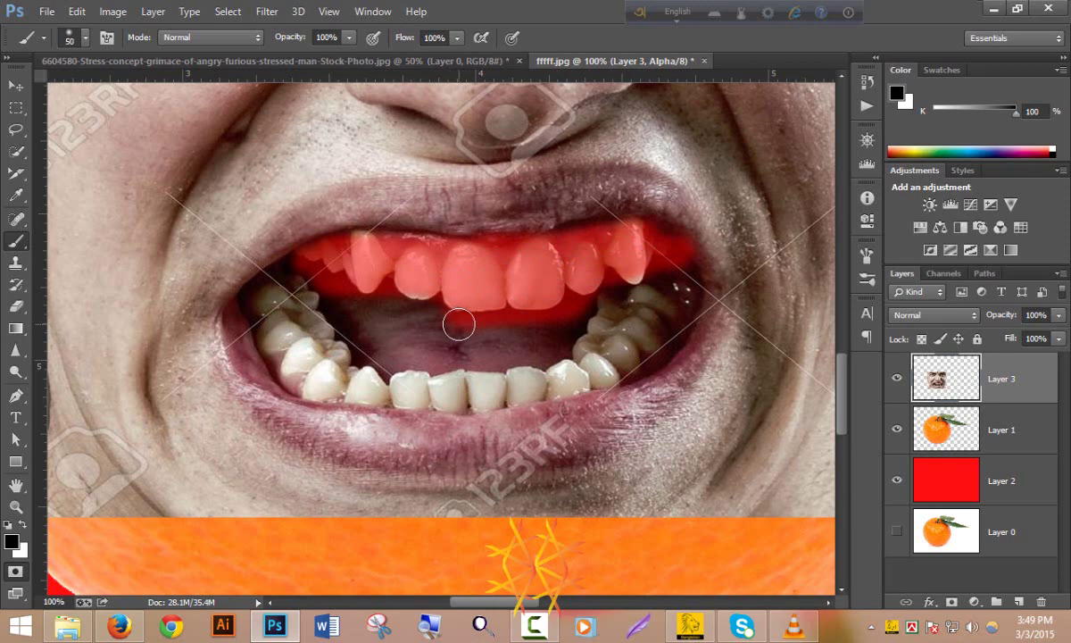
key(bracketright)
key(bracketright)
key(bracketright)
key(bracketright)
key(bracketright)
key(bracketright)
mouse_move(398, 335)
mouse_down()
mouse_move(311, 324)
mouse_move(356, 348)
mouse_move(323, 335)
mouse_move(318, 311)
mouse_move(448, 351)
mouse_move(549, 299)
mouse_move(593, 306)
mouse_move(587, 323)
mouse_move(636, 305)
mouse_move(567, 269)
mouse_move(375, 303)
mouse_move(482, 320)
mouse_up()
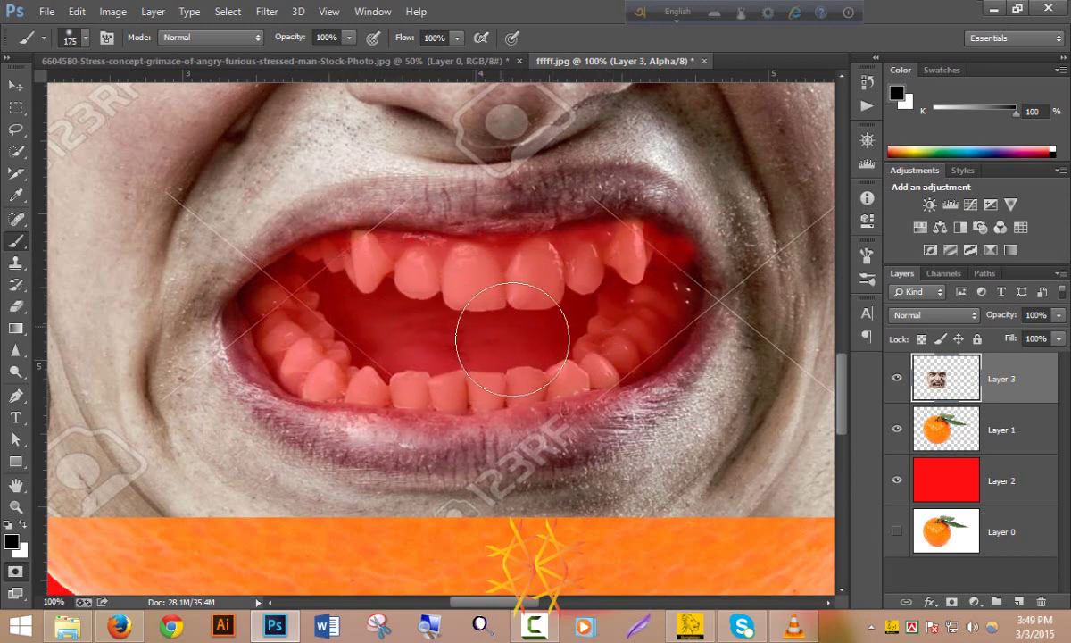
scroll(459, 319, up, 1)
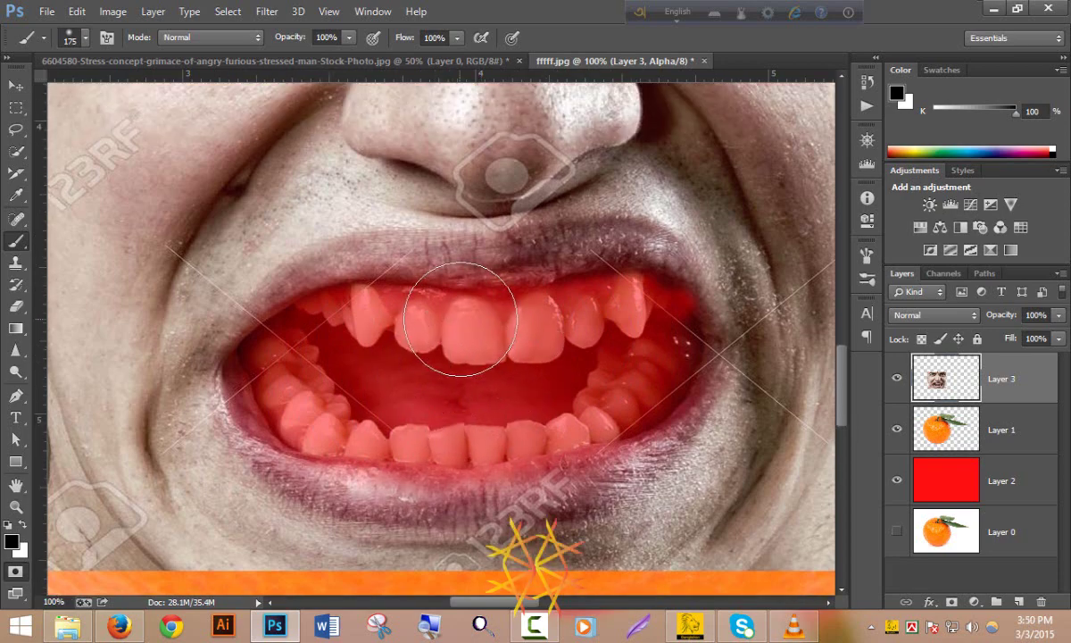
scroll(454, 324, up, 2)
Exit Quick Mask, invert the selection, copy the eyes and mouth to Layer 4, and hide Layer 3.
key(q)
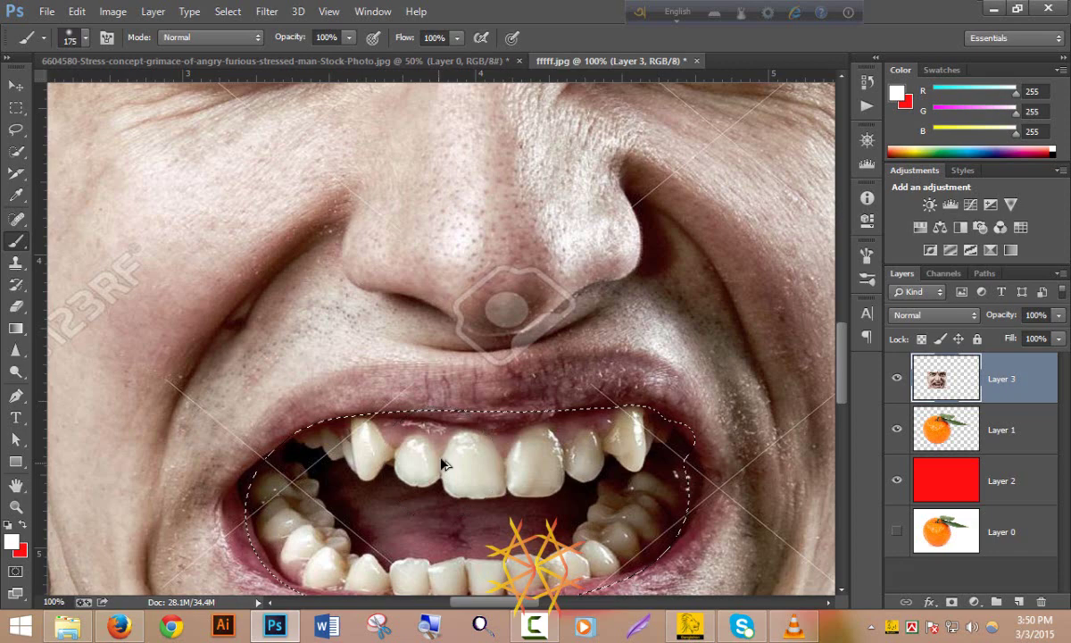
alt+click(472, 447)
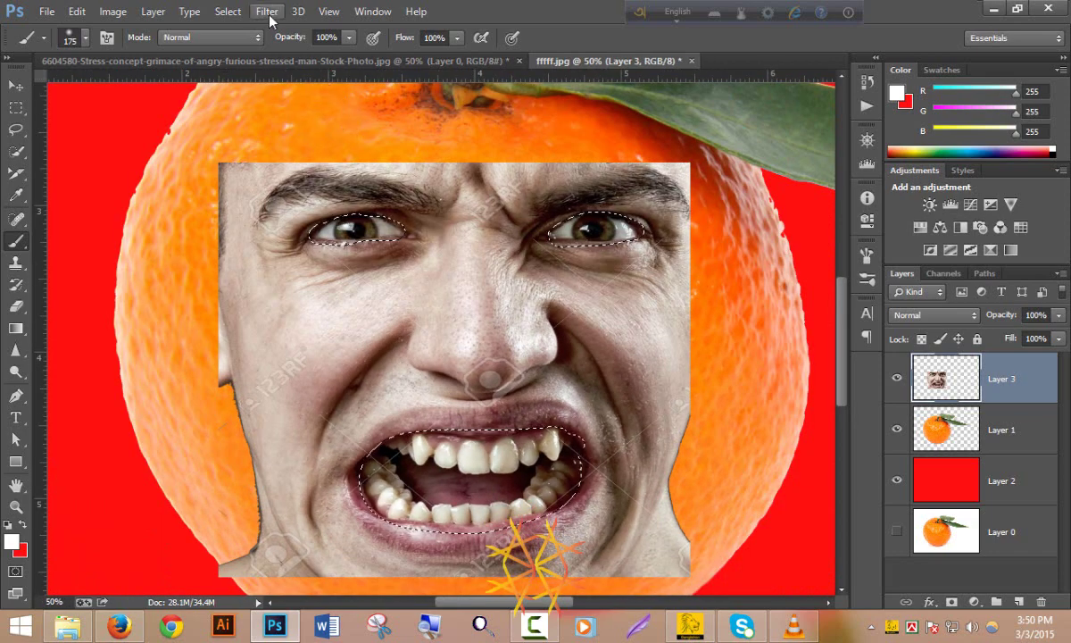
click(234, 12)
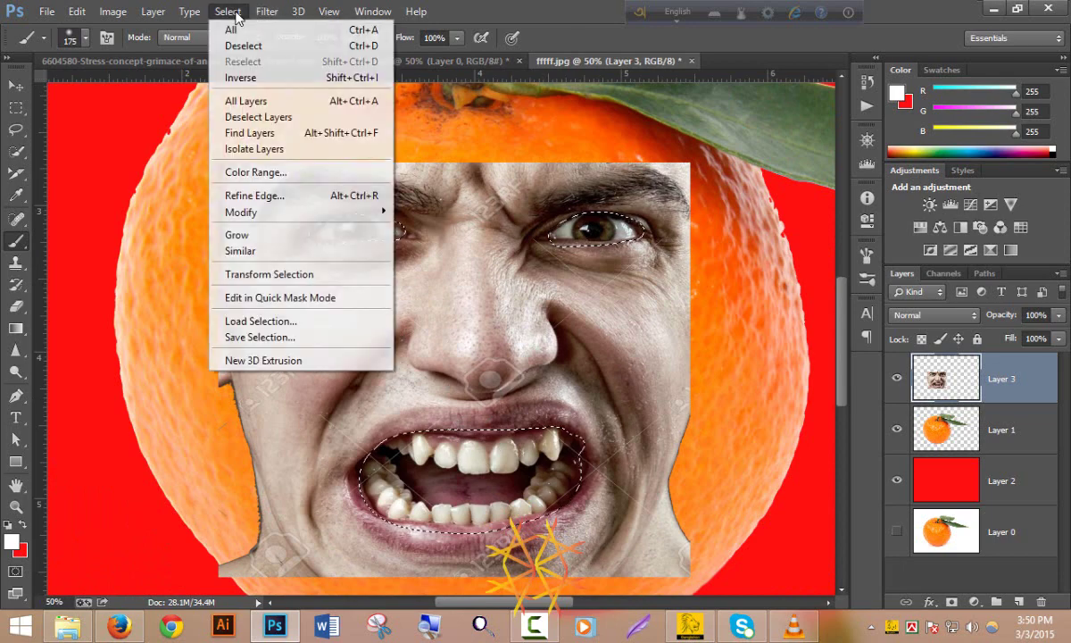
click(241, 78)
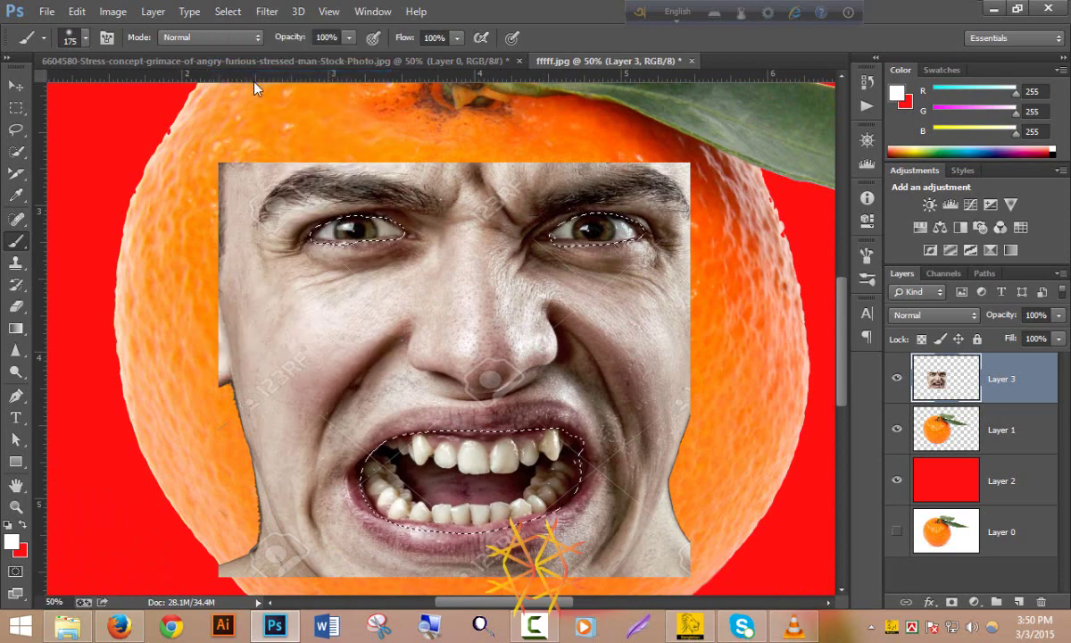
key(ctrl+j)
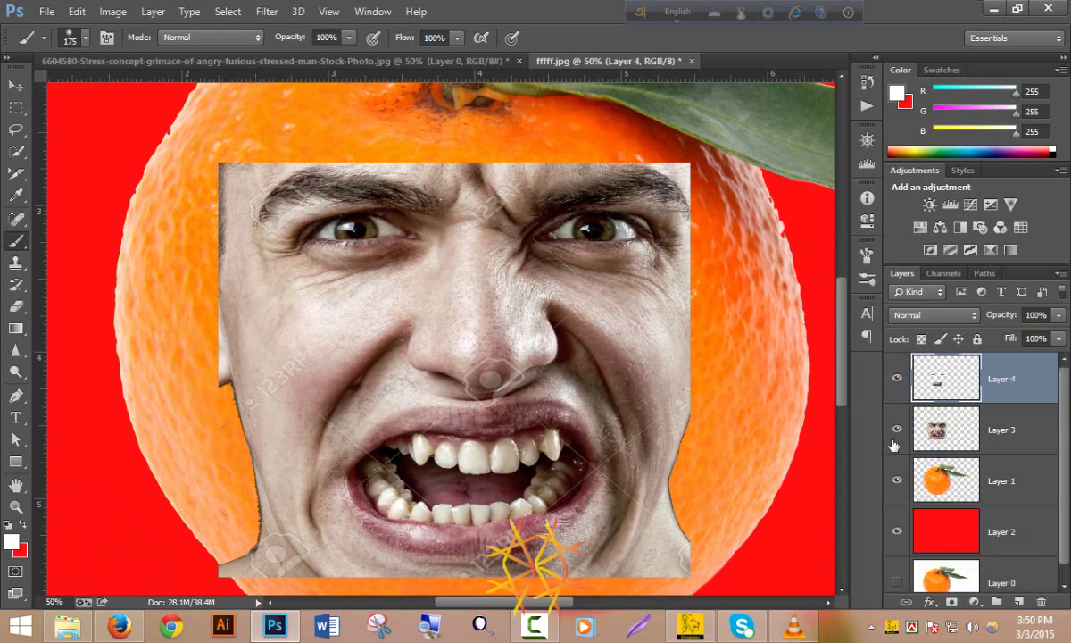
click(895, 431)
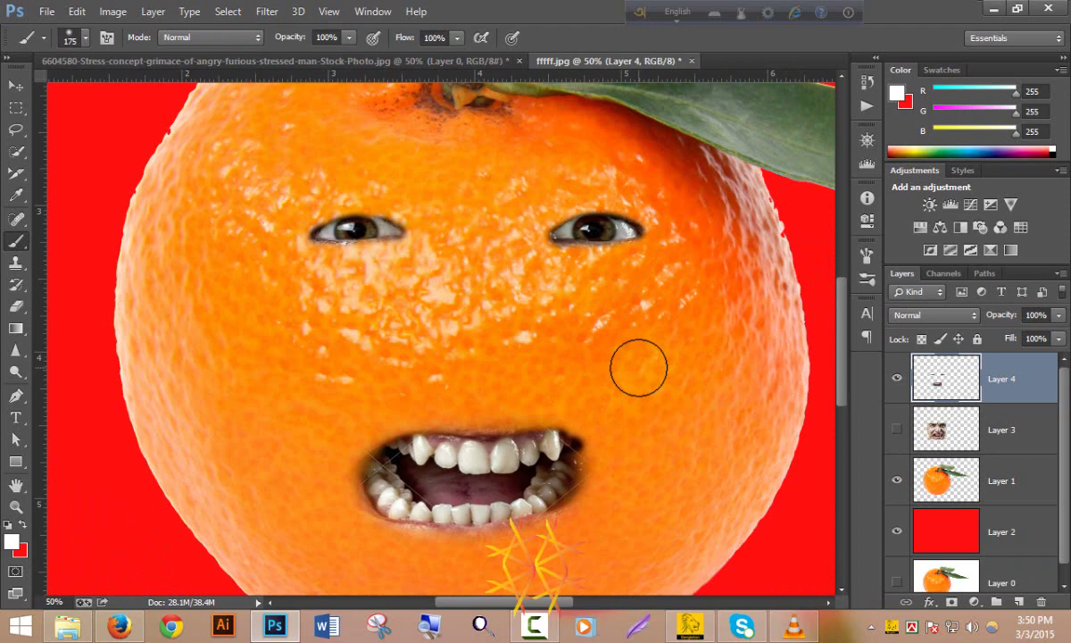
scroll(491, 335, down, 1)
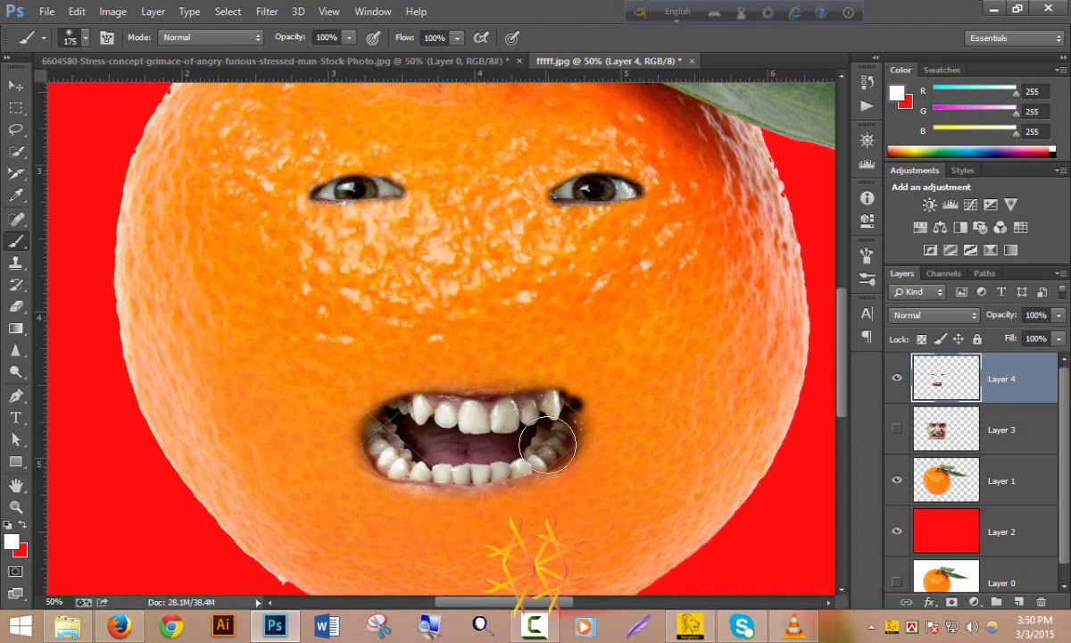
Apply a Displace filter at scale 10 to Layer 4, using fffff copy.psd as the displacement map.
click(270, 13)
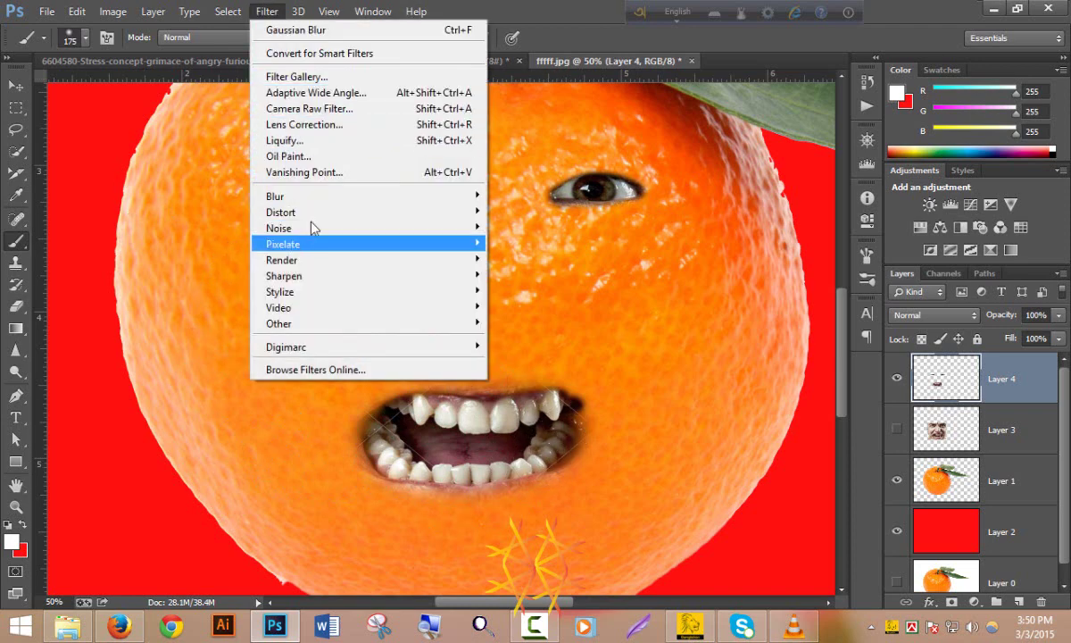
mouse_move(368, 211)
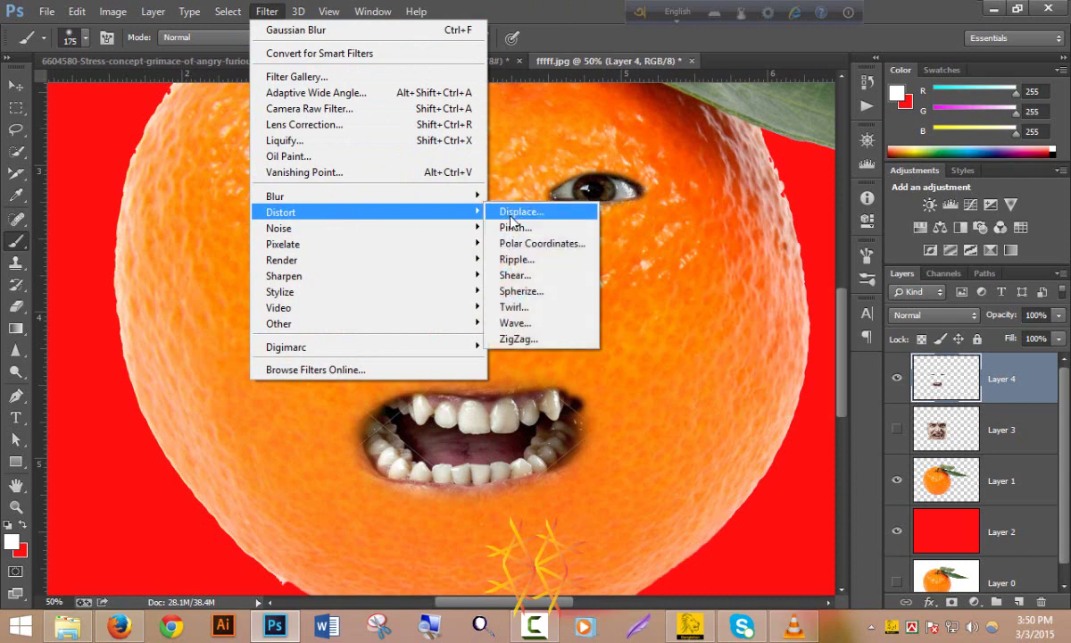
click(511, 214)
drag(467, 162, 262, 165)
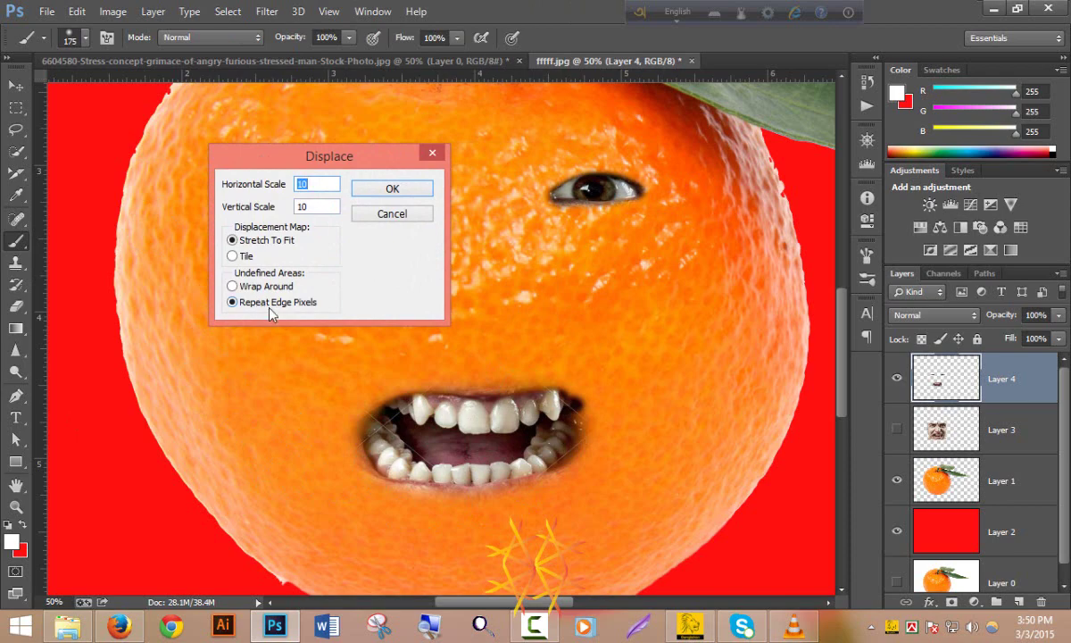
click(419, 195)
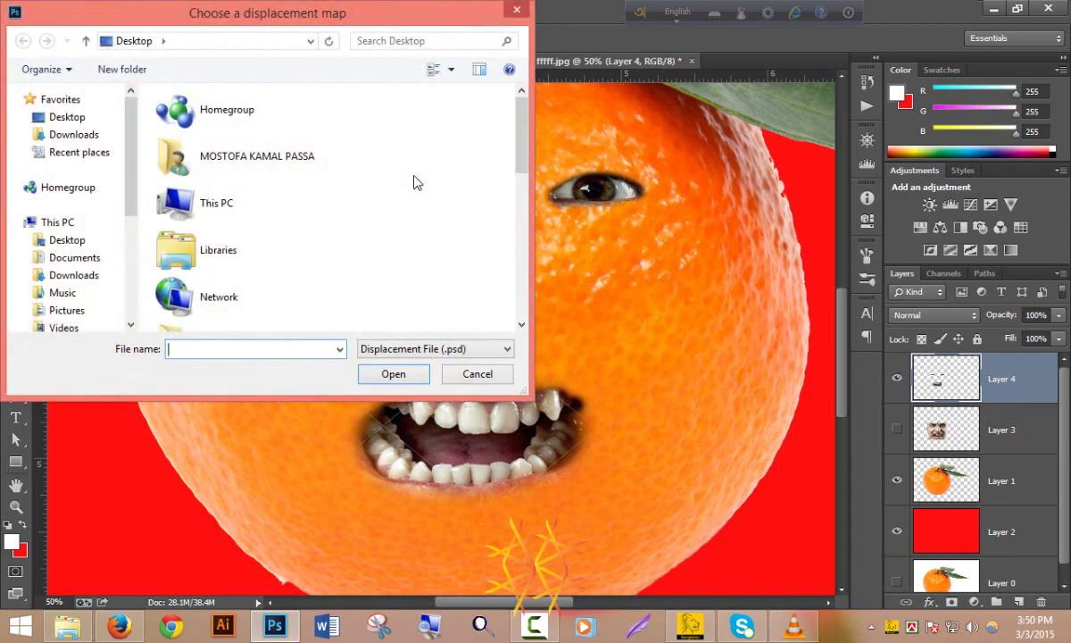
drag(182, 27, 347, 27)
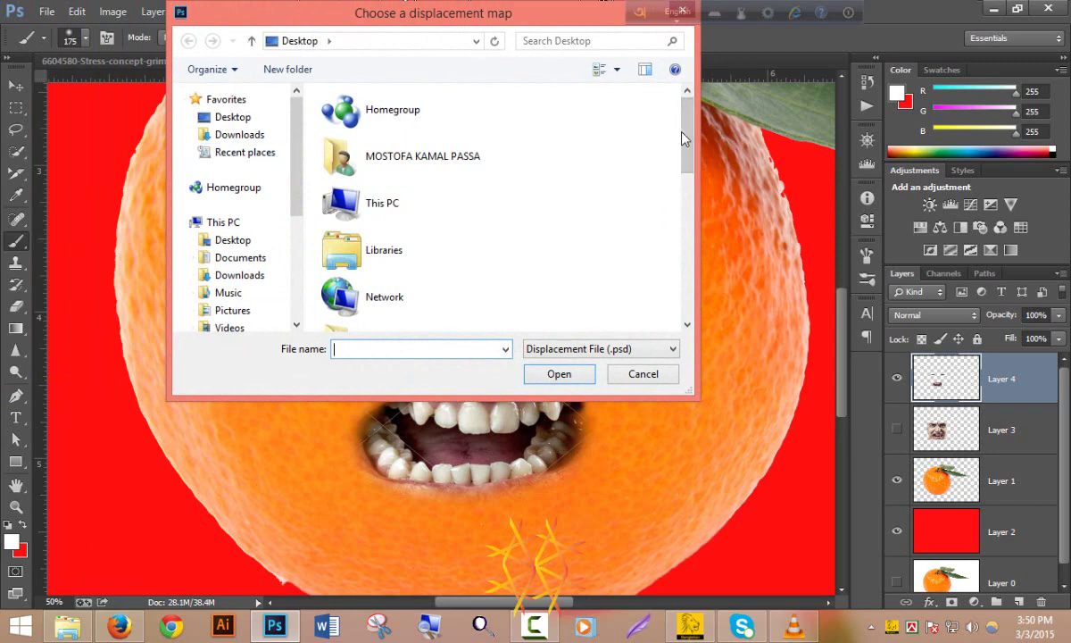
drag(683, 139, 687, 232)
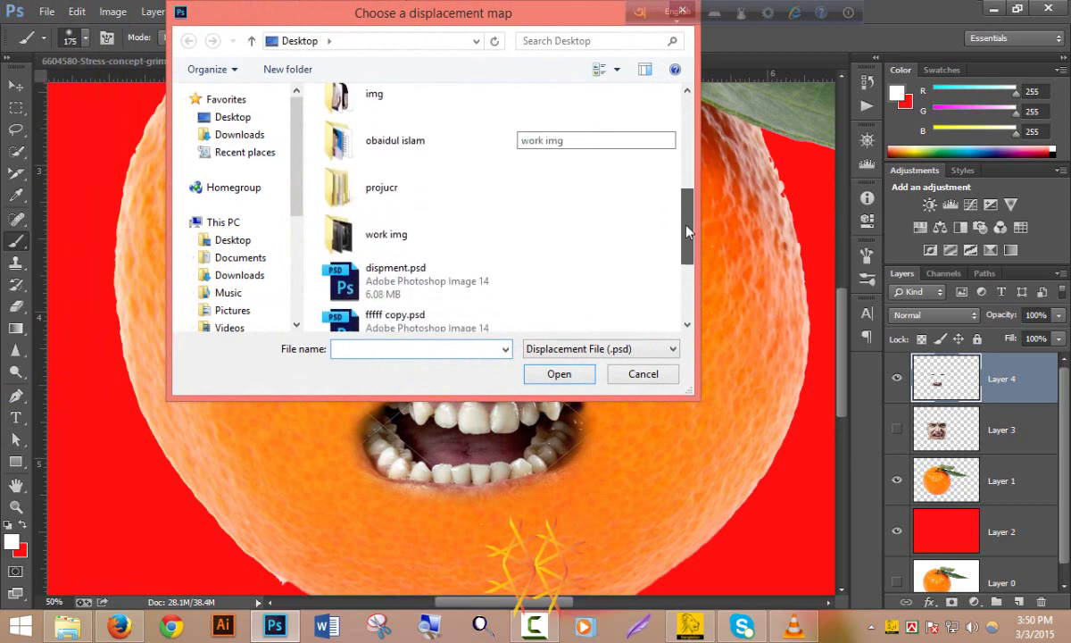
scroll(688, 232, down, 2)
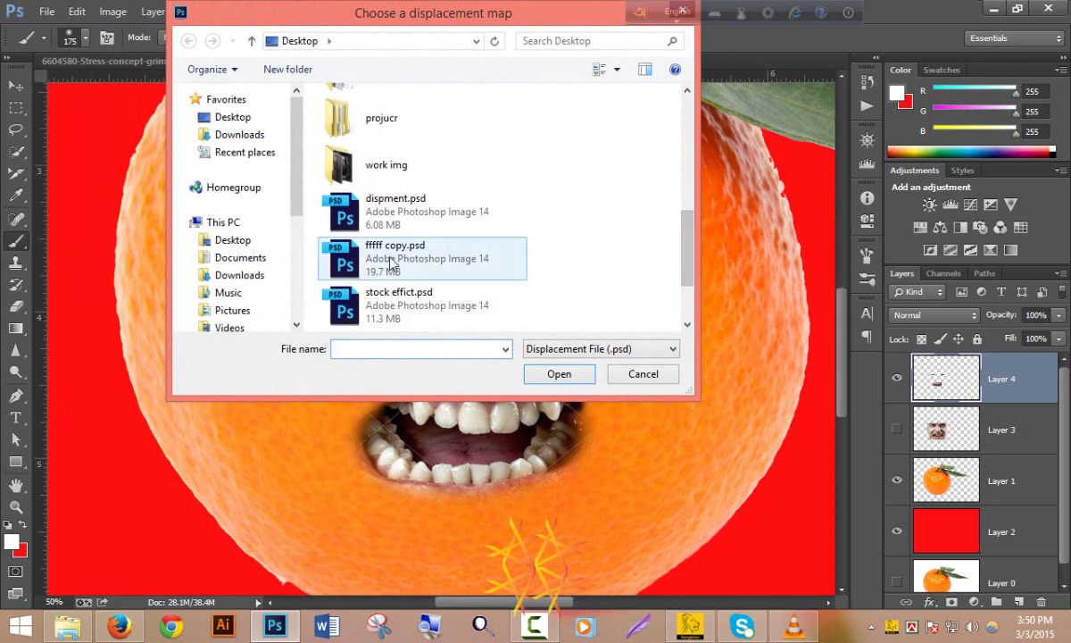
click(454, 259)
click(557, 374)
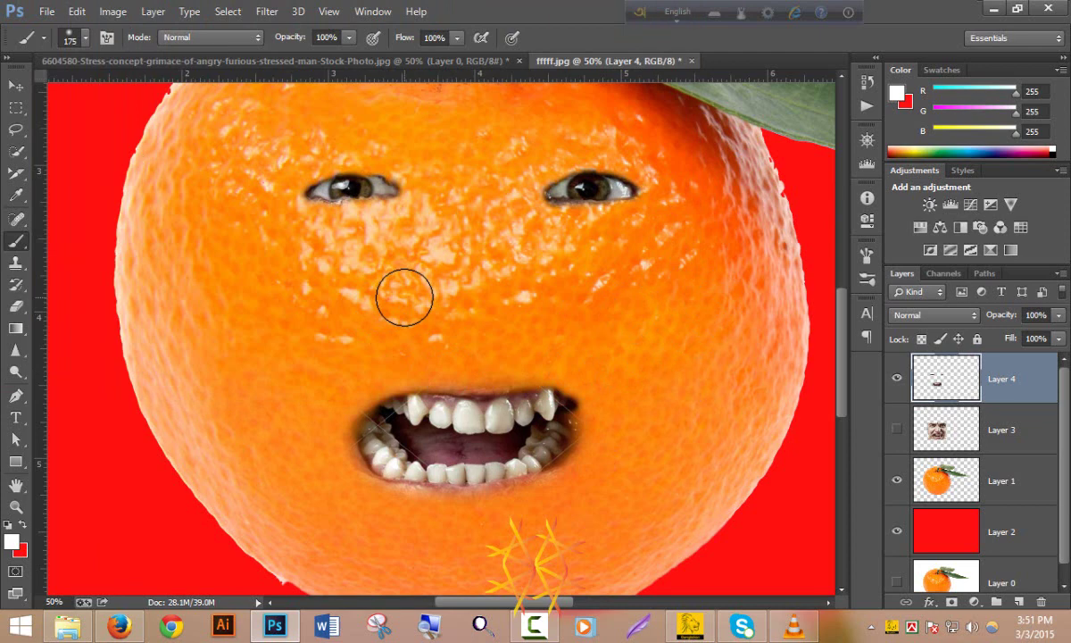
Duplicate Layer 4 with Ctrl+J and set the copy's blend mode to Multiply.
key(ctrl+j)
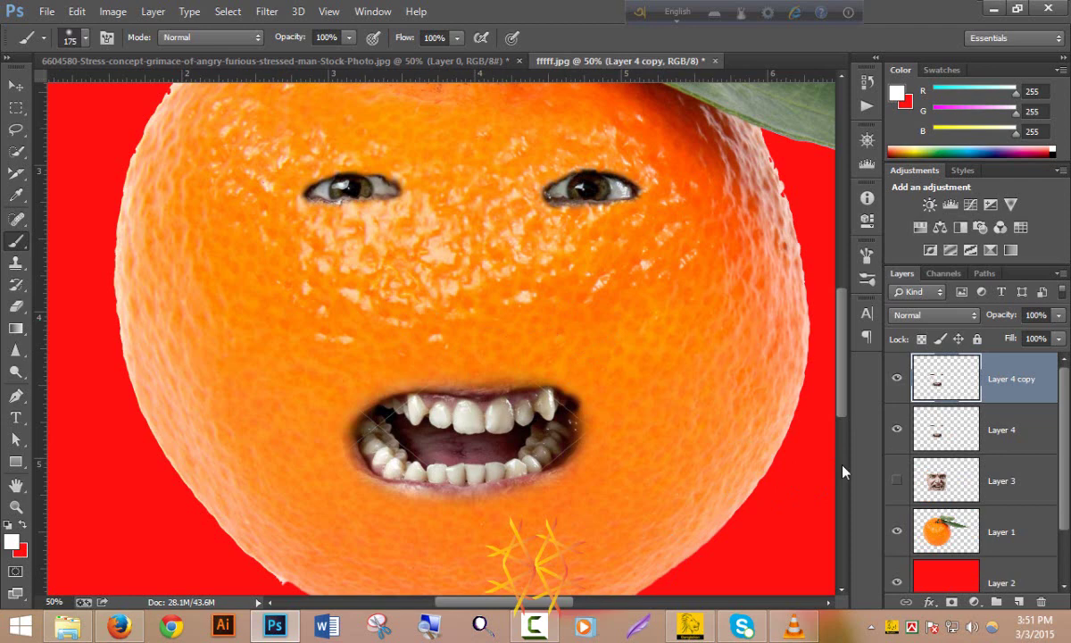
click(950, 316)
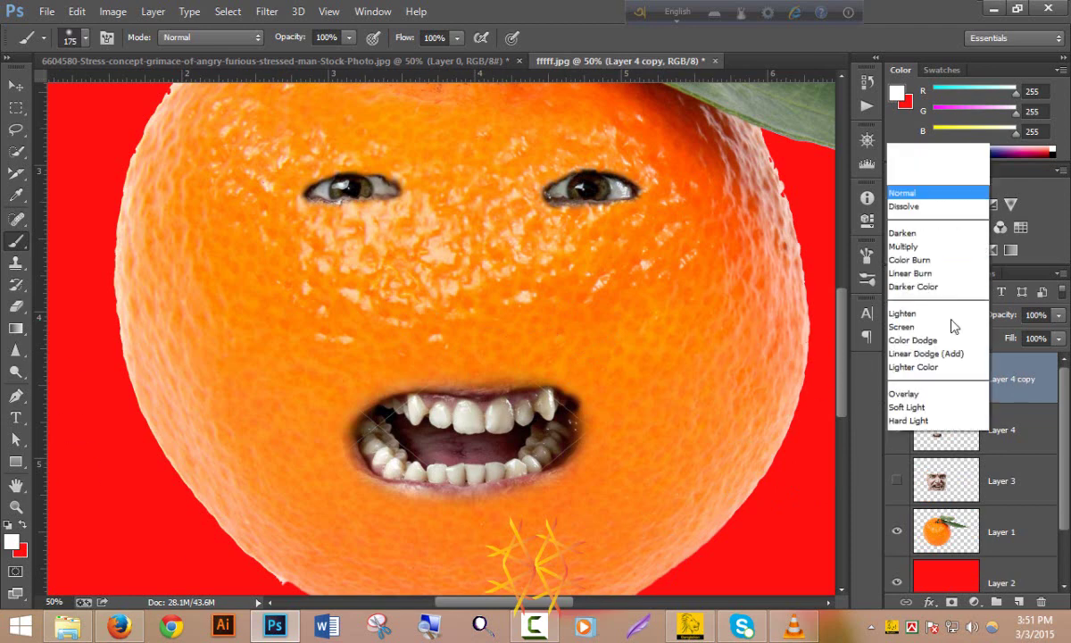
click(904, 66)
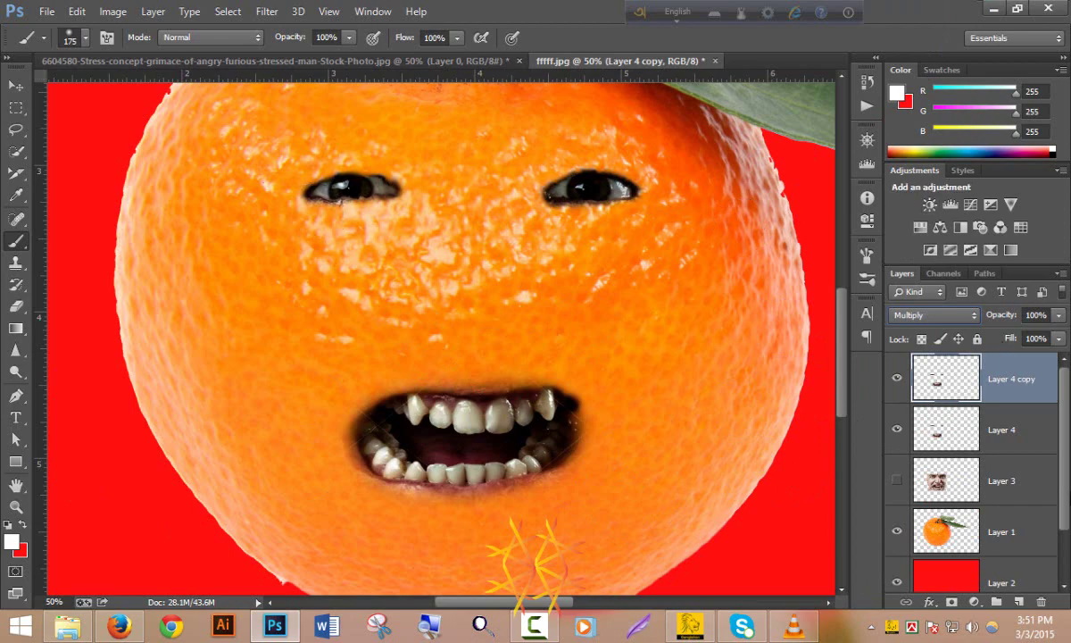
Add a grey Color Overlay to Layer 4 copy, then undo it.
double_click(1007, 370)
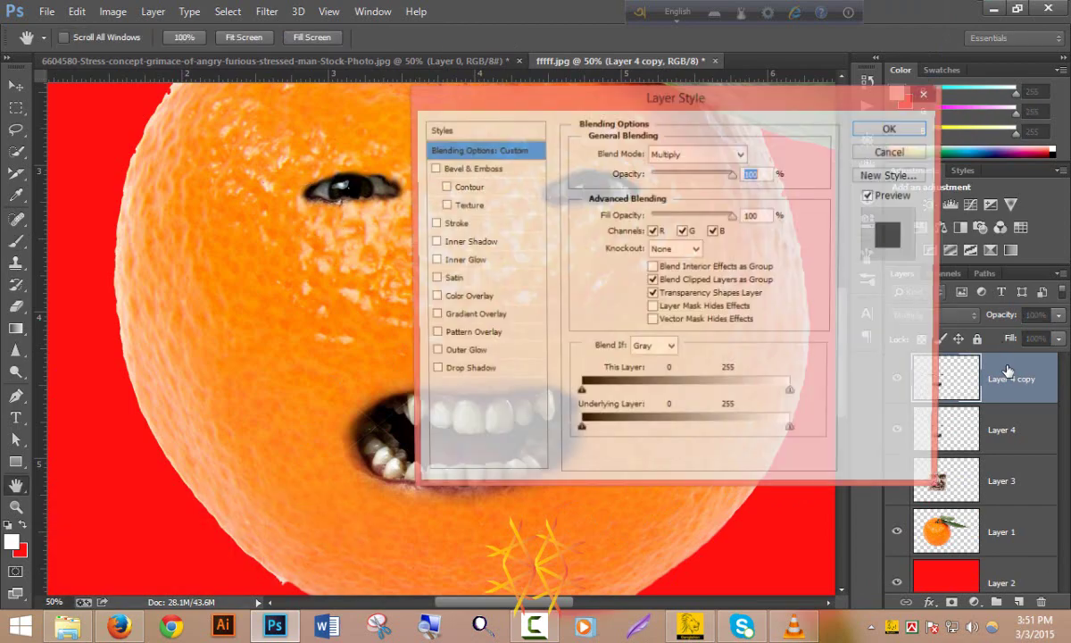
click(465, 299)
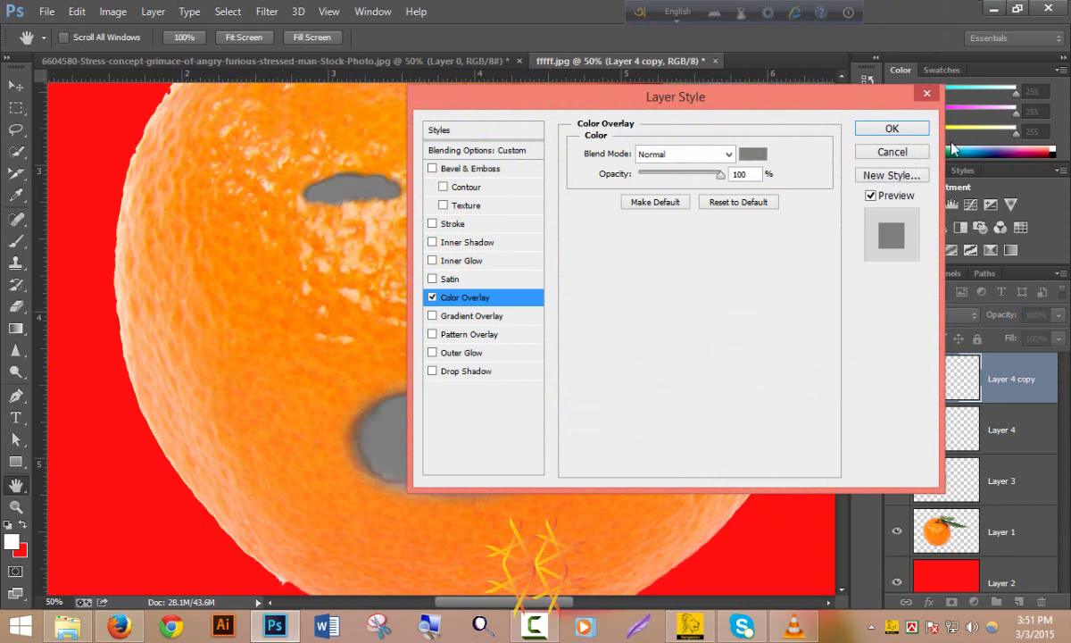
click(730, 157)
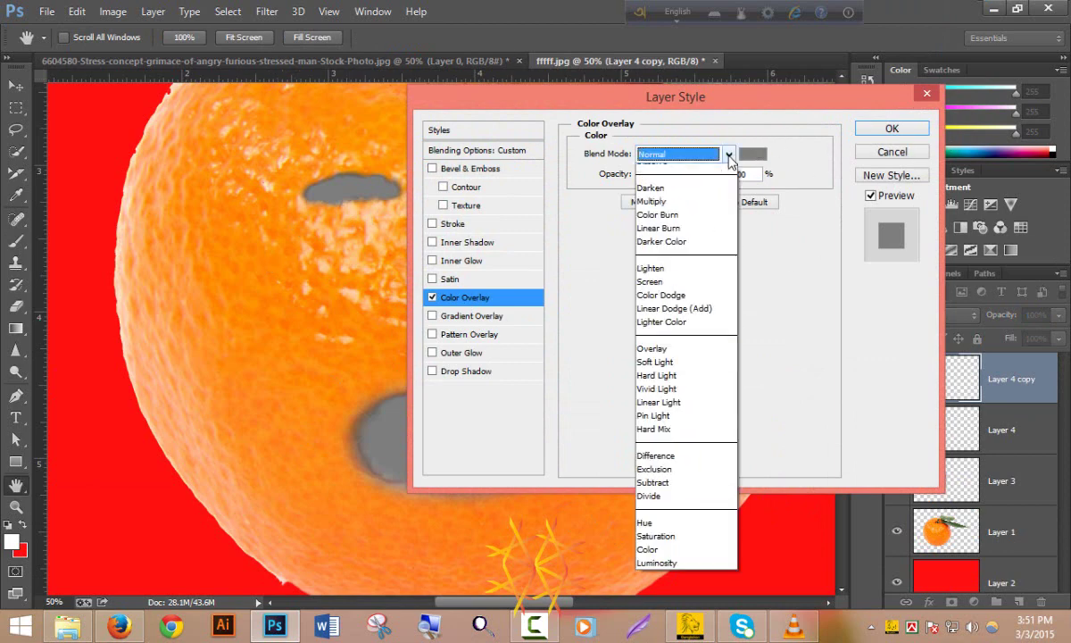
click(729, 159)
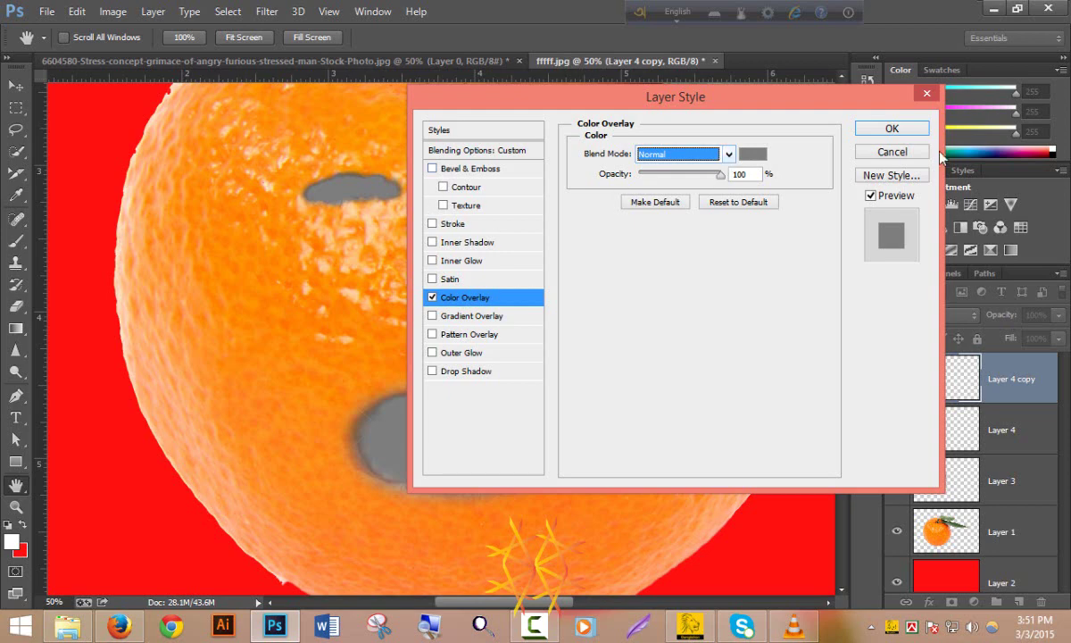
click(892, 128)
key(b)
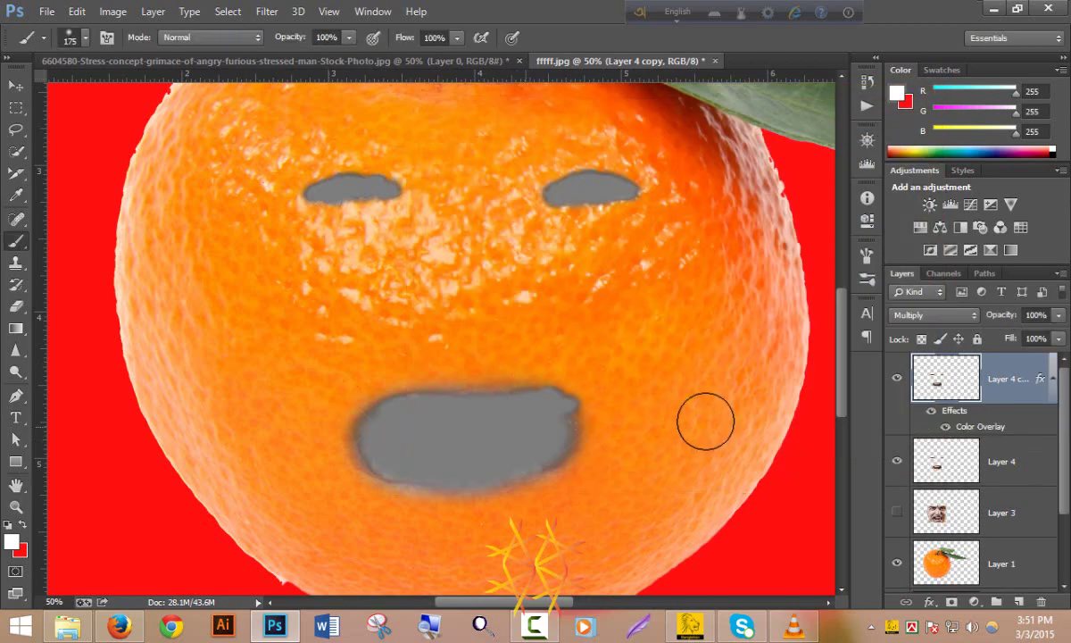
key(ctrl+z)
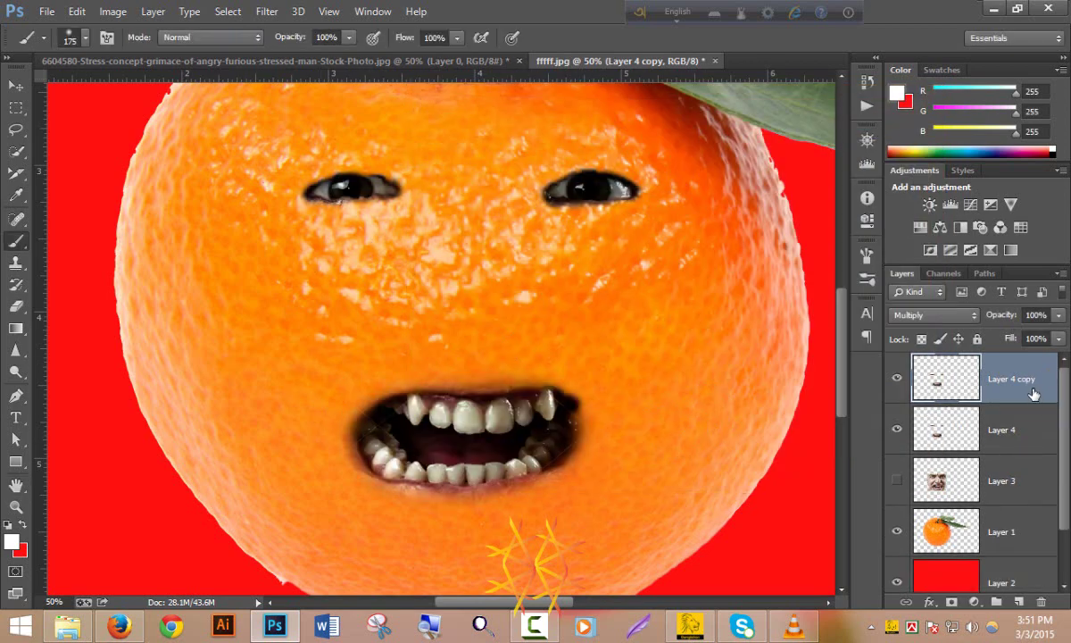
Give Layer 4 copy a light blue Color Overlay blended in Multiply mode.
double_click(1031, 378)
double_click(1045, 393)
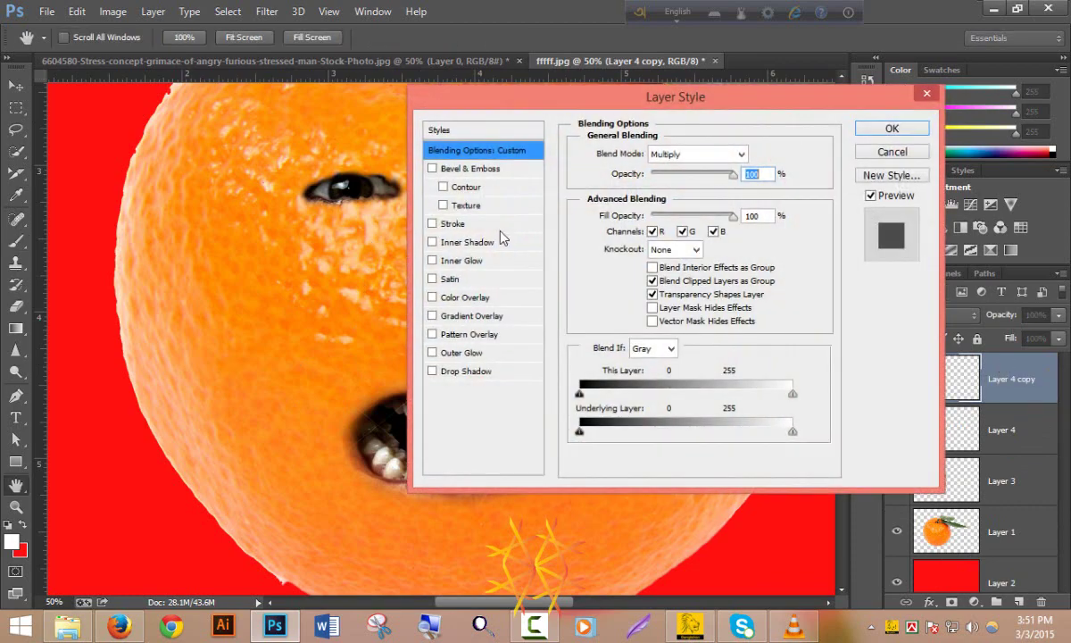
click(432, 297)
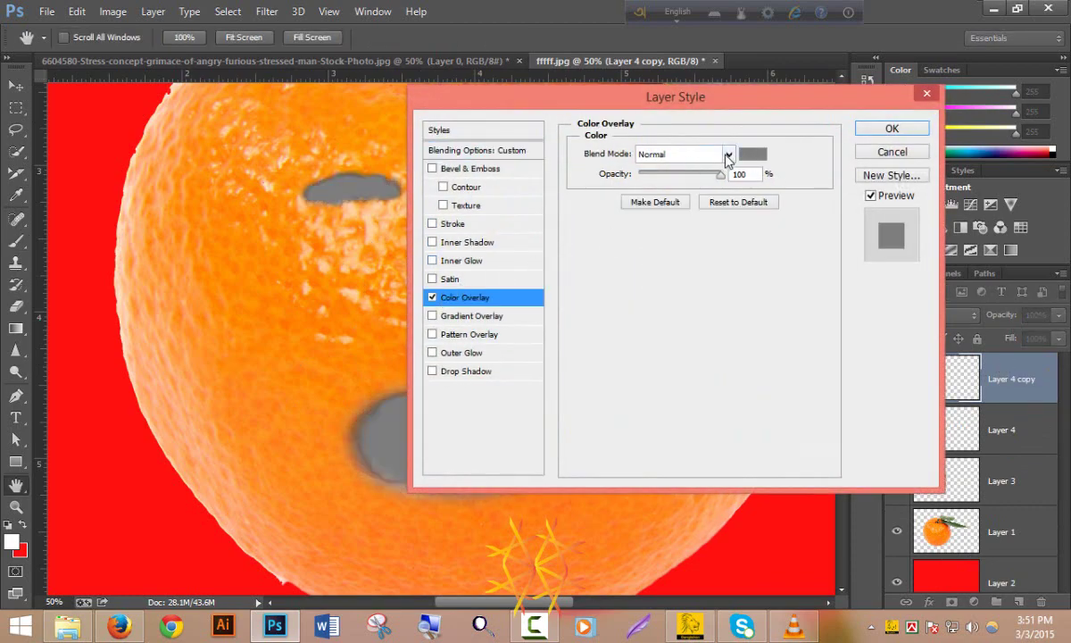
click(727, 155)
click(683, 224)
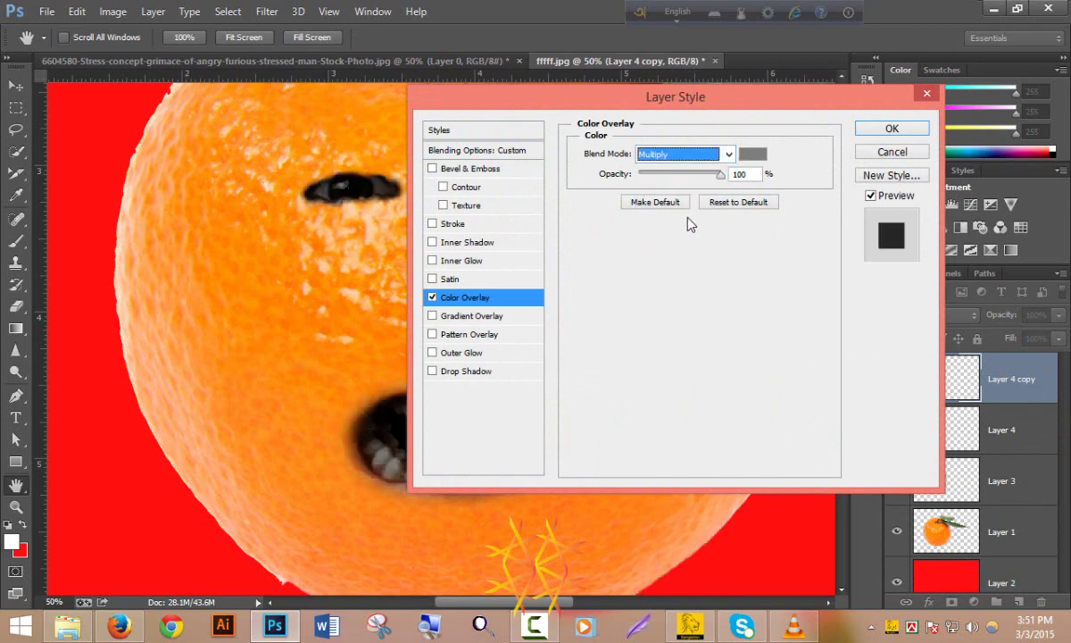
click(752, 153)
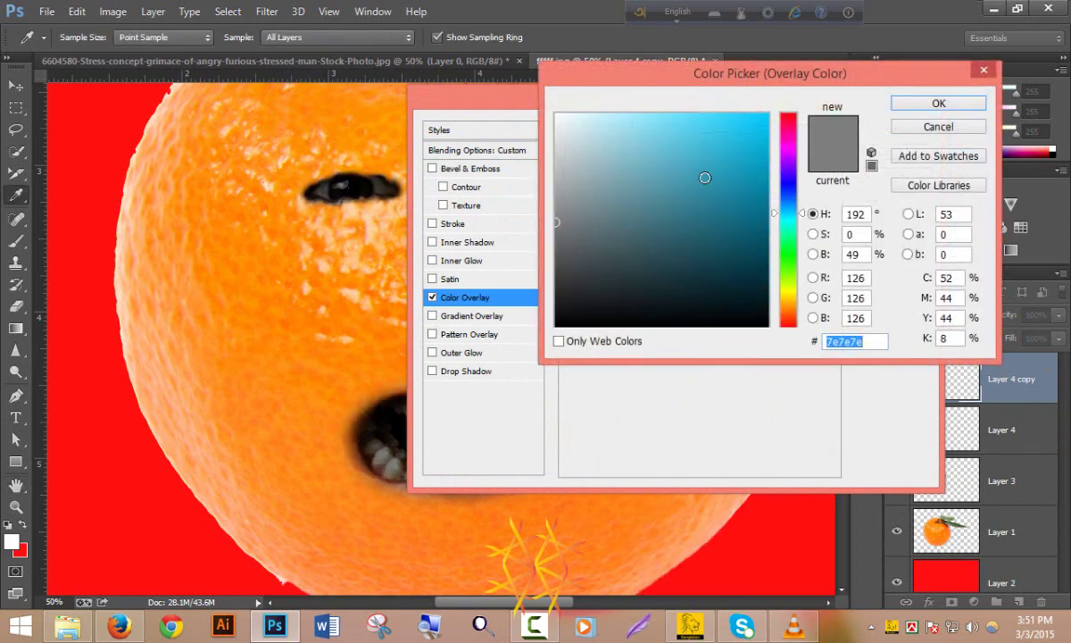
mouse_move(554, 259)
mouse_down()
mouse_move(556, 273)
mouse_move(696, 153)
mouse_move(657, 124)
mouse_up()
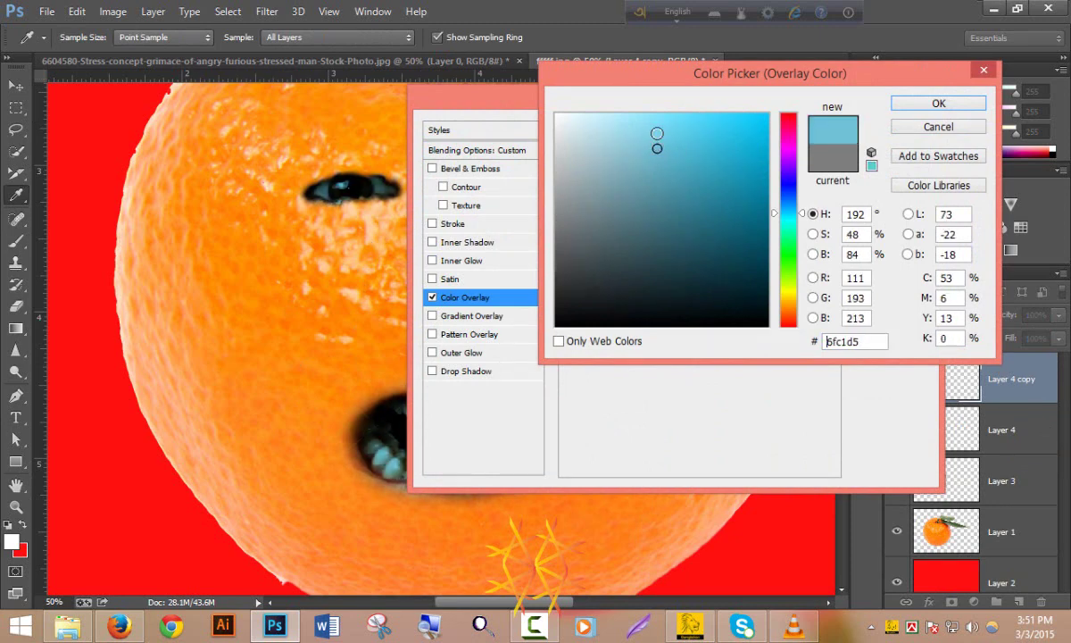
click(939, 103)
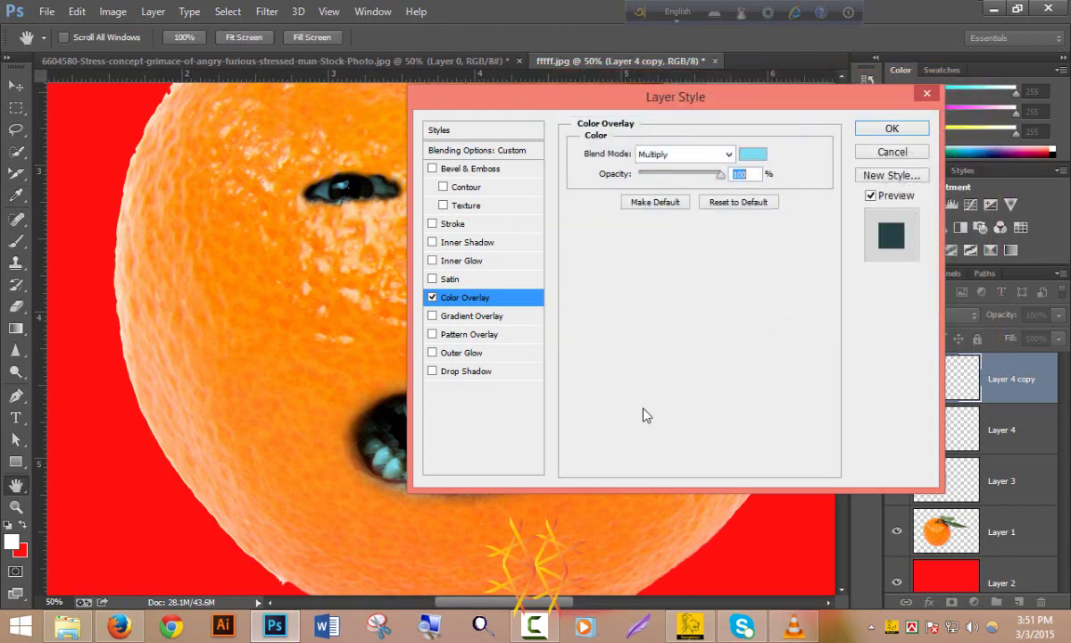
click(892, 129)
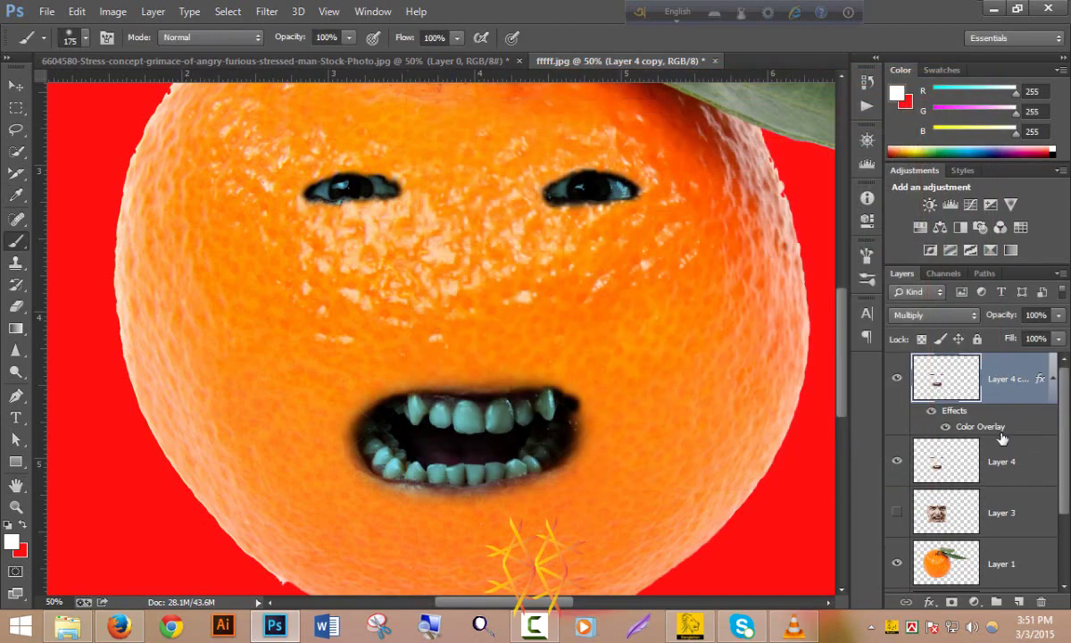
Set Layer 4 to Overlay blend mode with its opacity lowered to 19%.
click(965, 468)
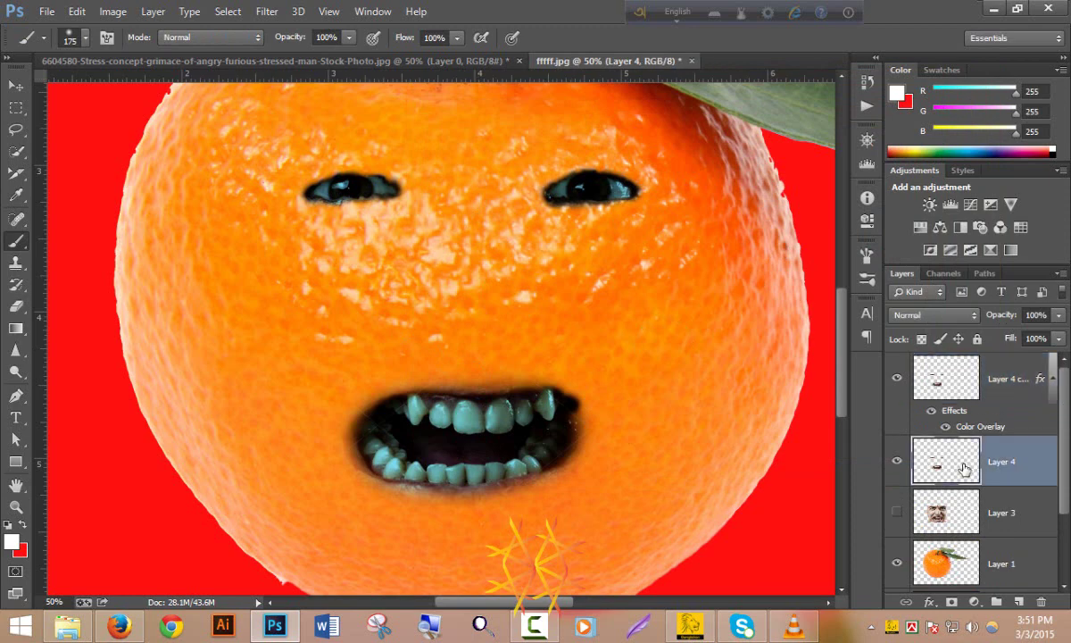
click(930, 315)
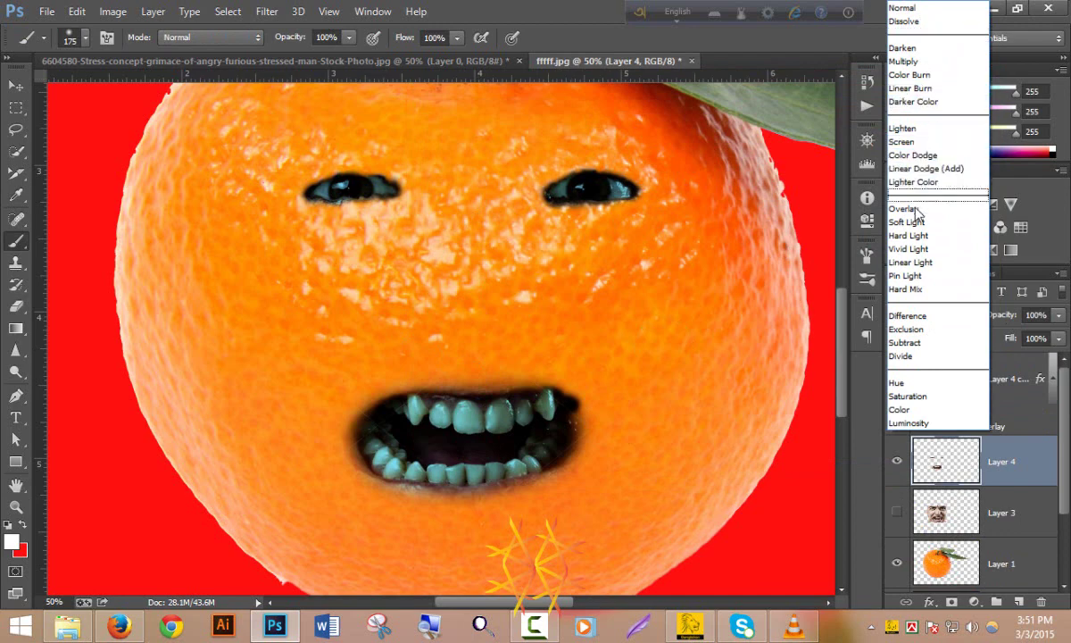
click(903, 208)
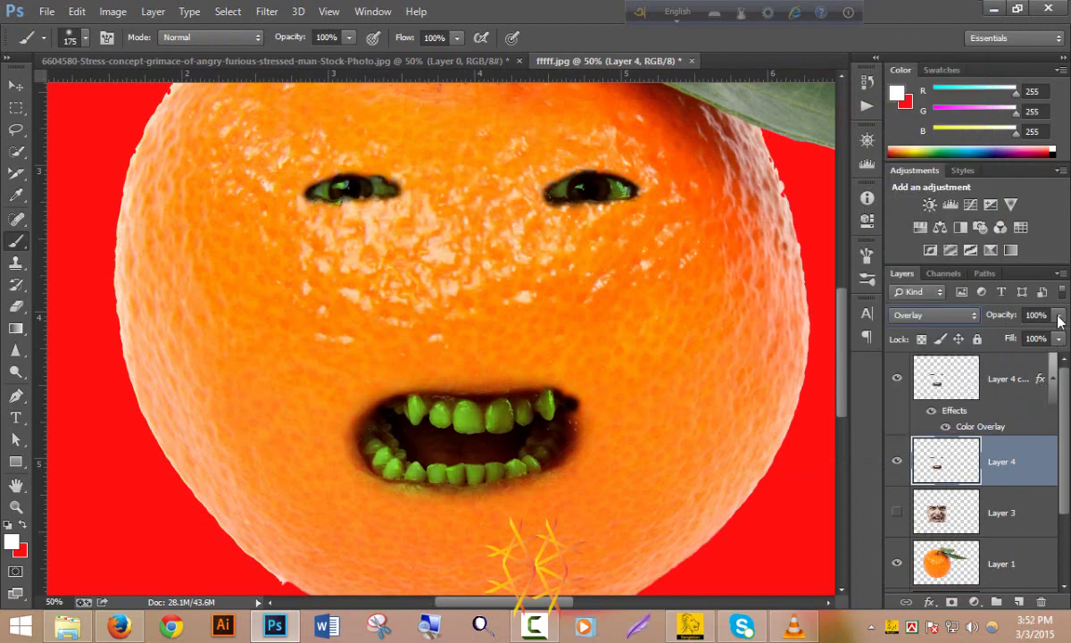
mouse_move(1059, 316)
mouse_down()
mouse_move(1031, 343)
mouse_move(1001, 347)
mouse_up()
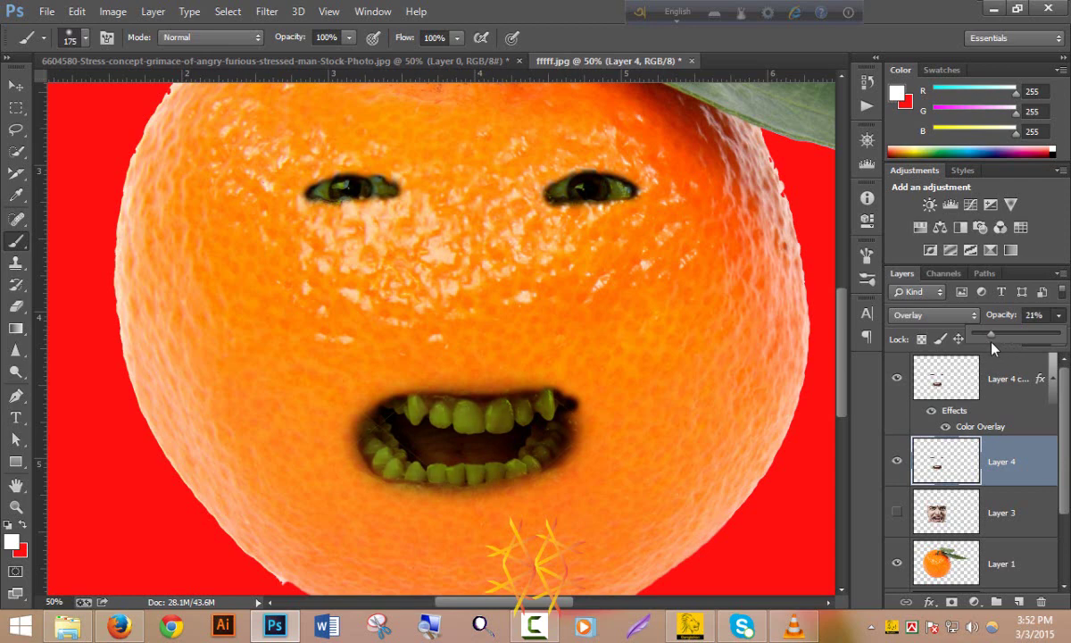
drag(991, 343, 989, 343)
scroll(506, 221, down, 3)
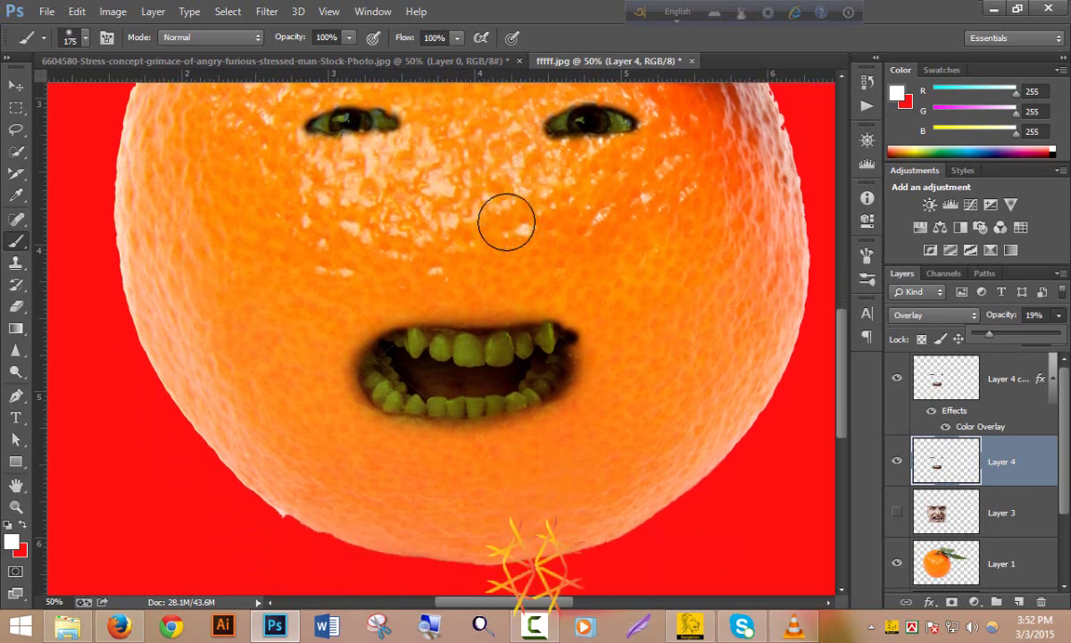
scroll(506, 221, down, 2)
scroll(693, 311, up, 3)
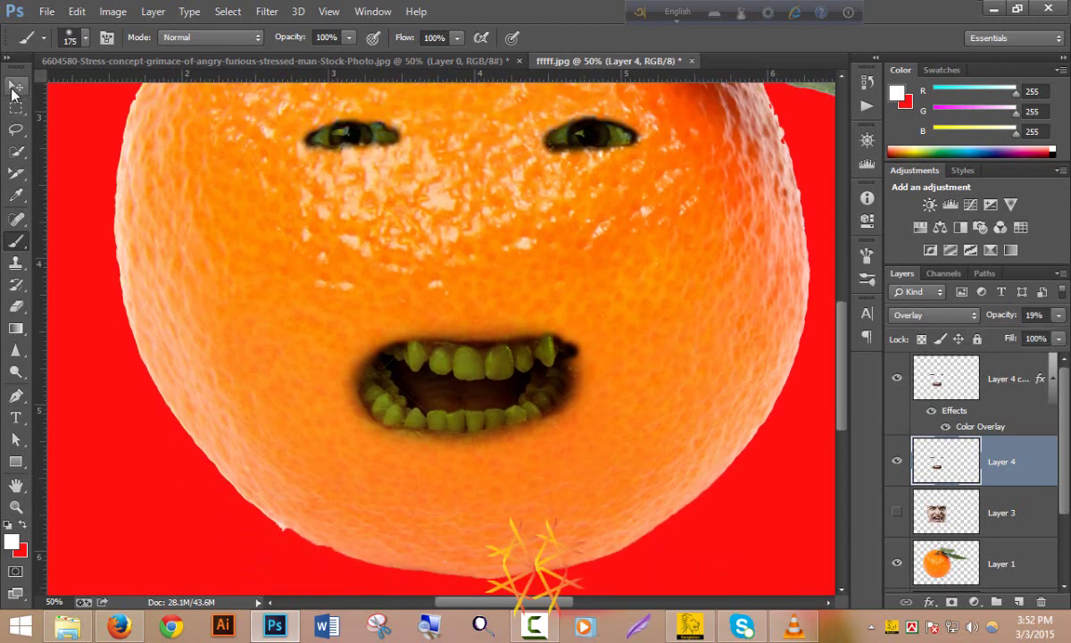
Switch to the Move tool, zoom out to show the whole orange, and select Layer 4 copy.
click(14, 87)
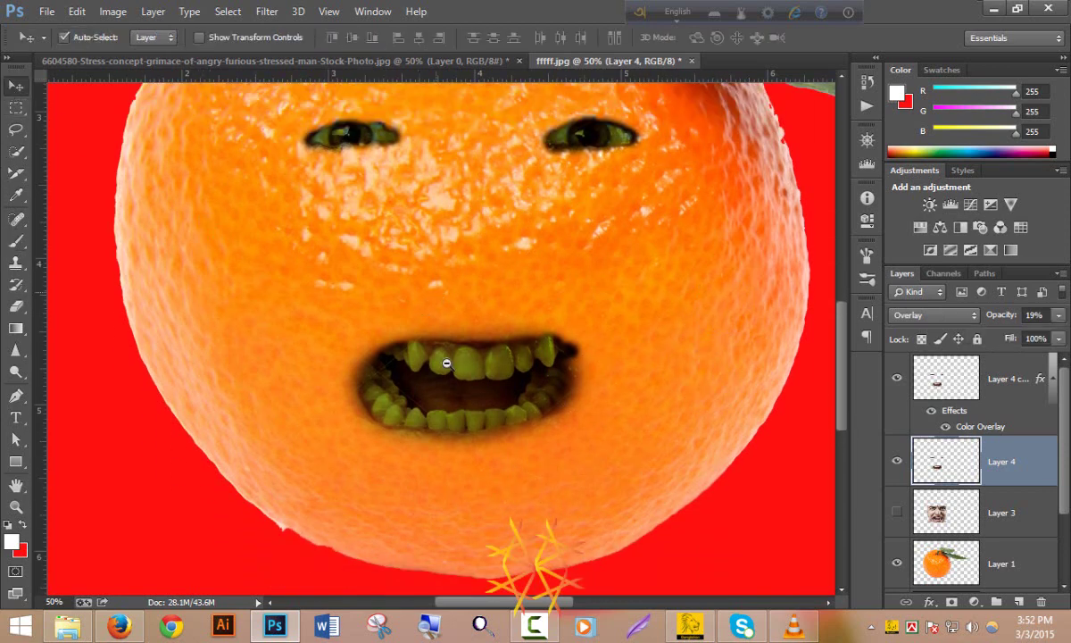
key(ctrl+minus)
key(ctrl+minus)
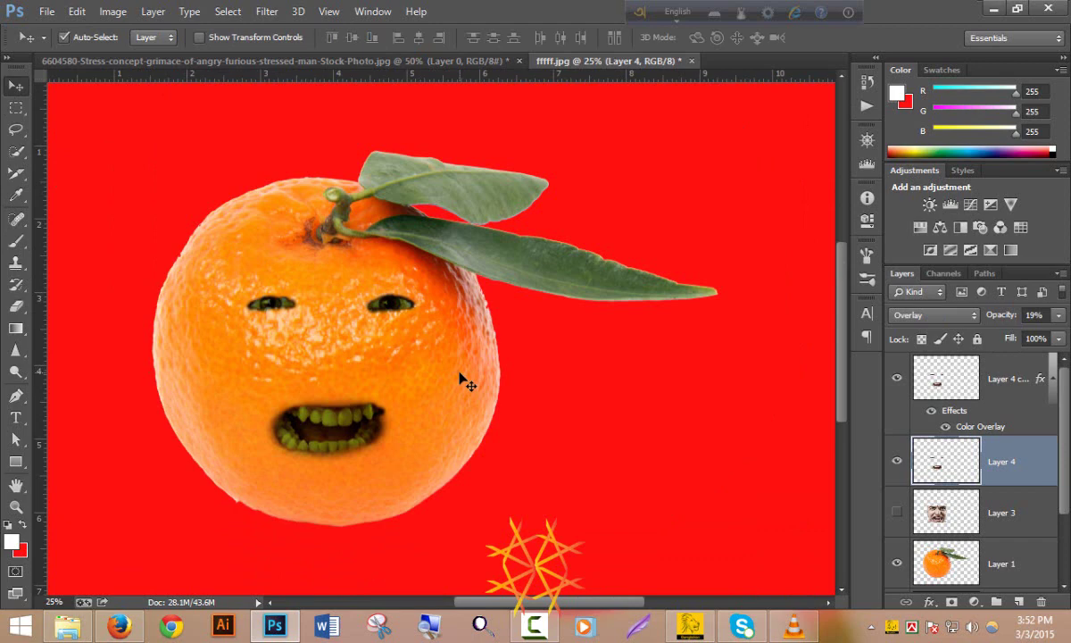
click(982, 427)
Change Layer 4 copy's Color Overlay to orange sampled from the skin, Overlay mode, 16% opacity.
double_click(982, 427)
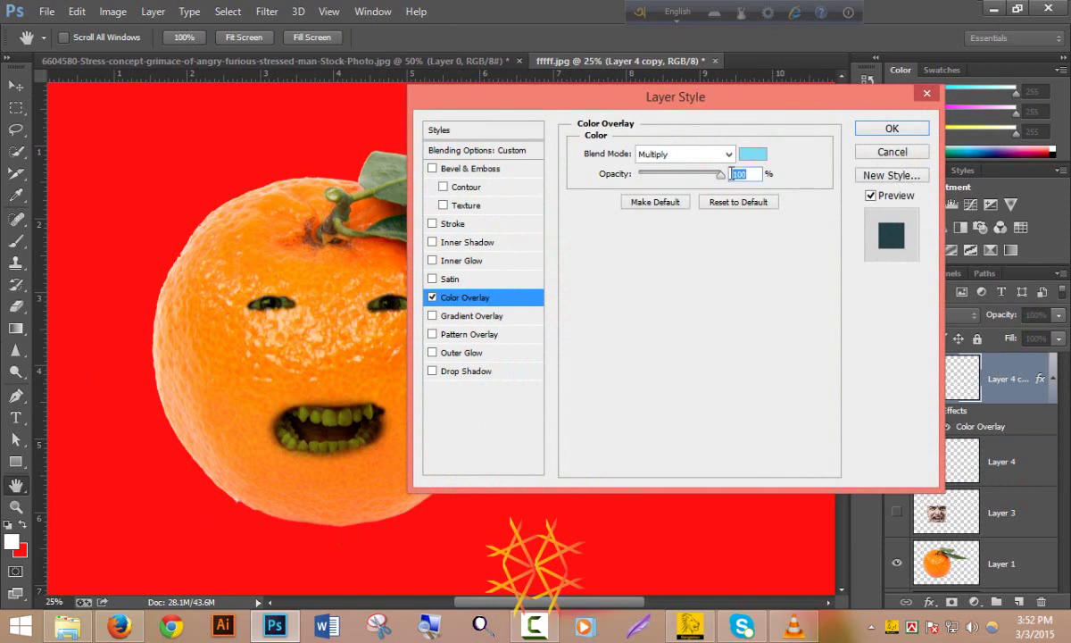
click(752, 153)
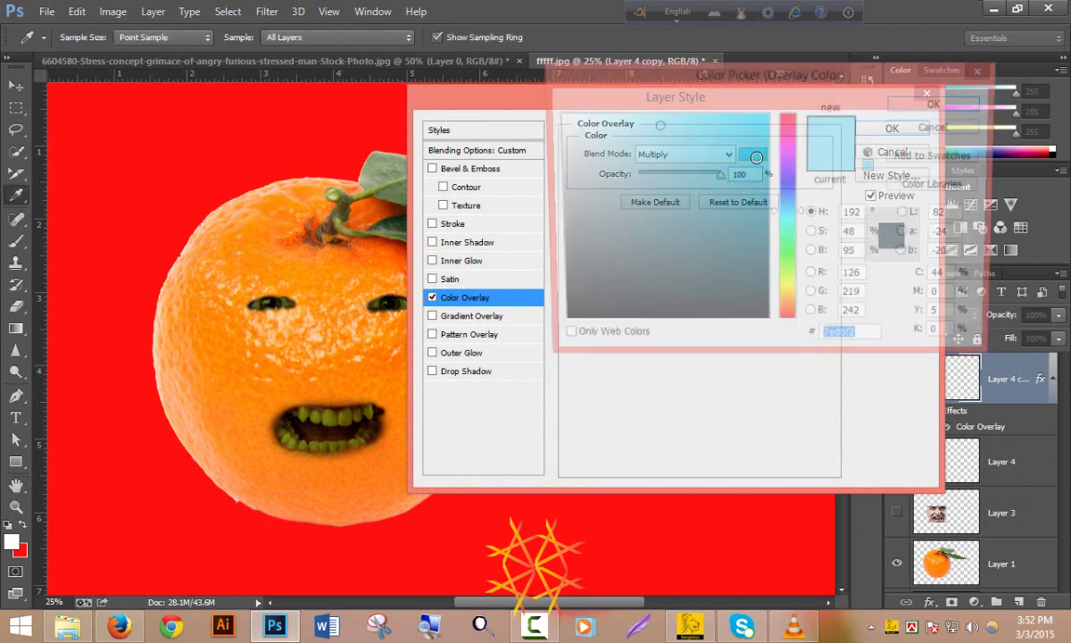
click(221, 336)
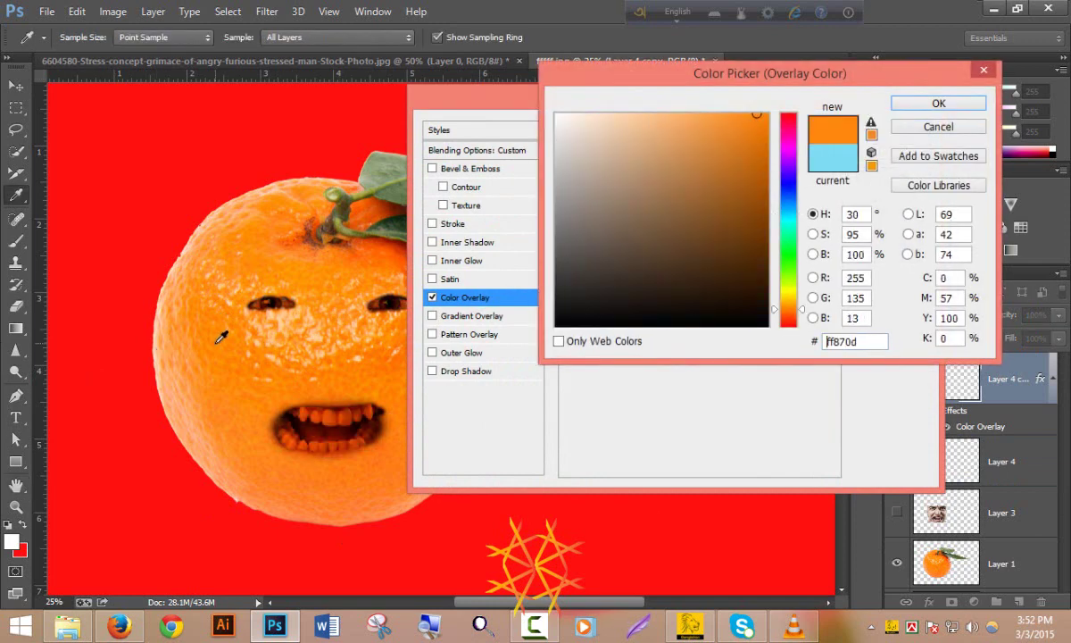
click(254, 347)
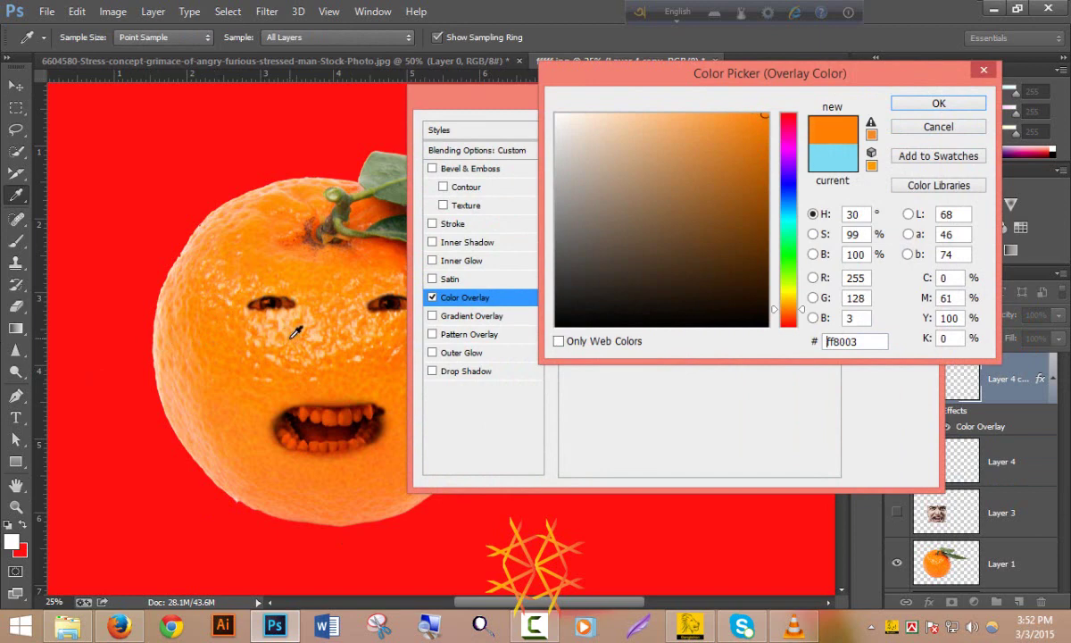
click(307, 259)
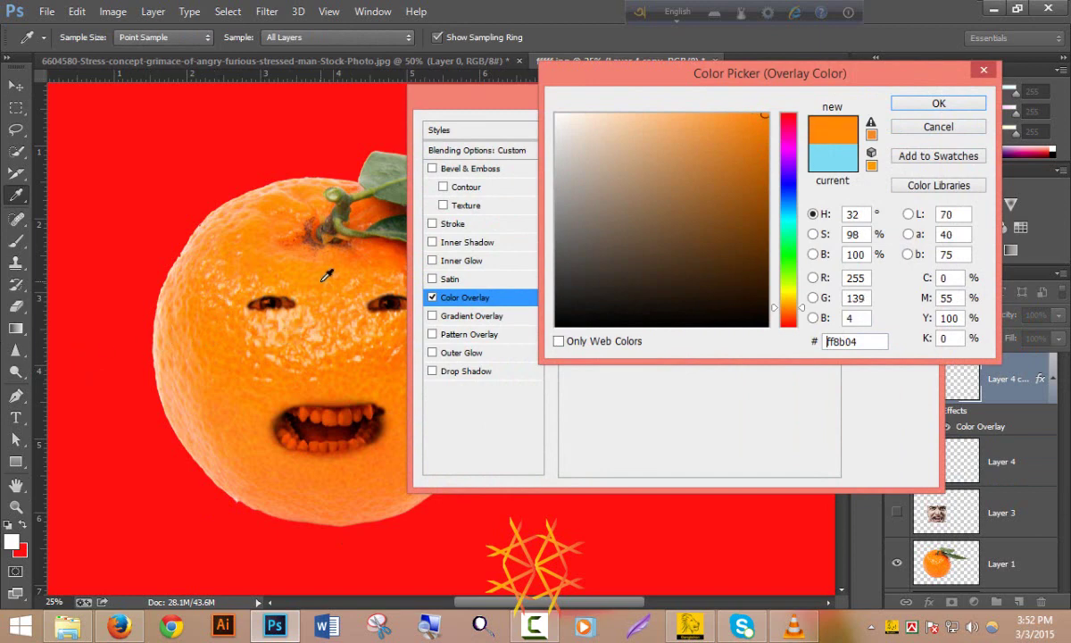
click(293, 333)
click(902, 104)
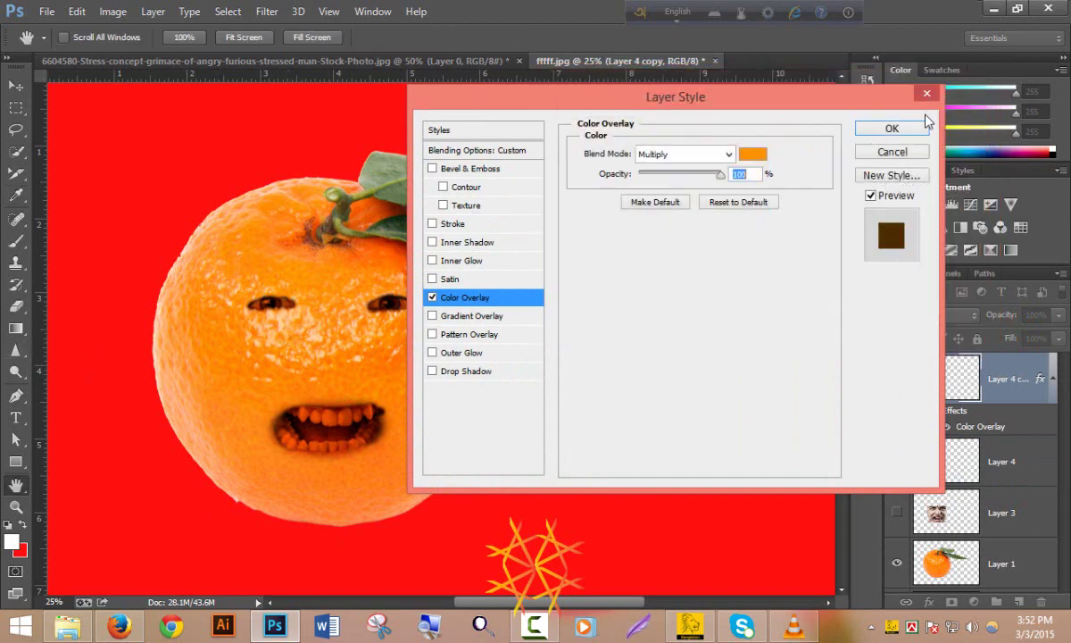
drag(720, 174, 670, 178)
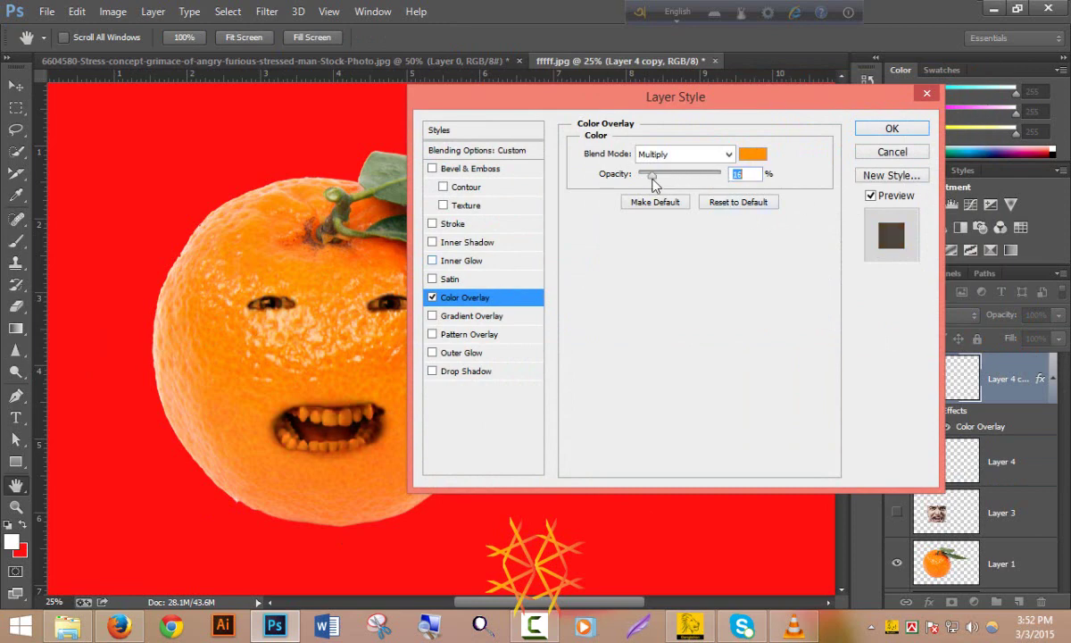
click(729, 156)
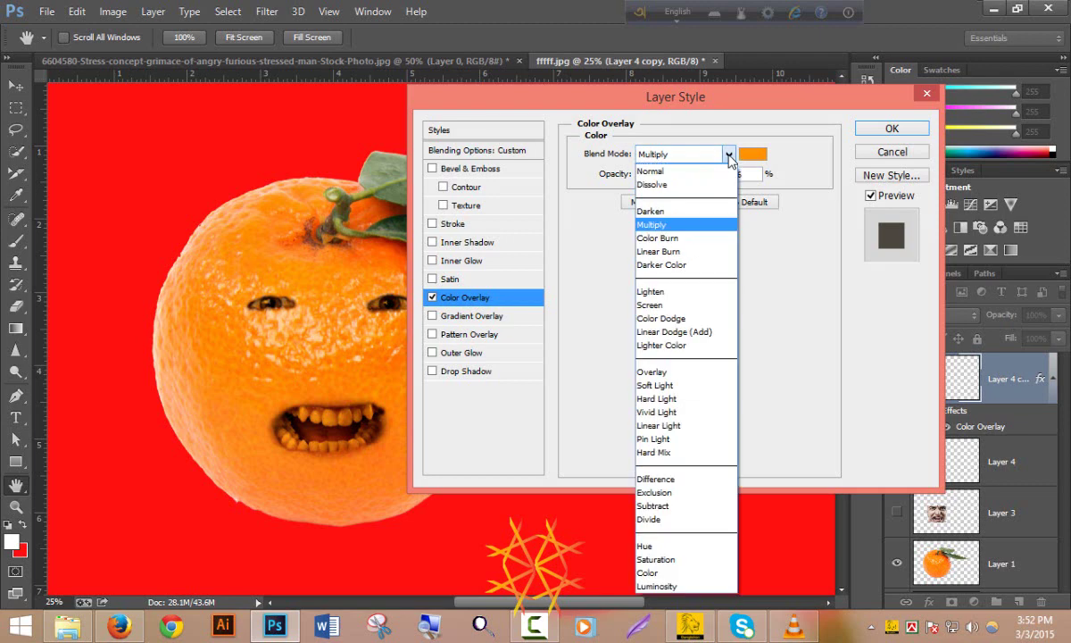
click(651, 371)
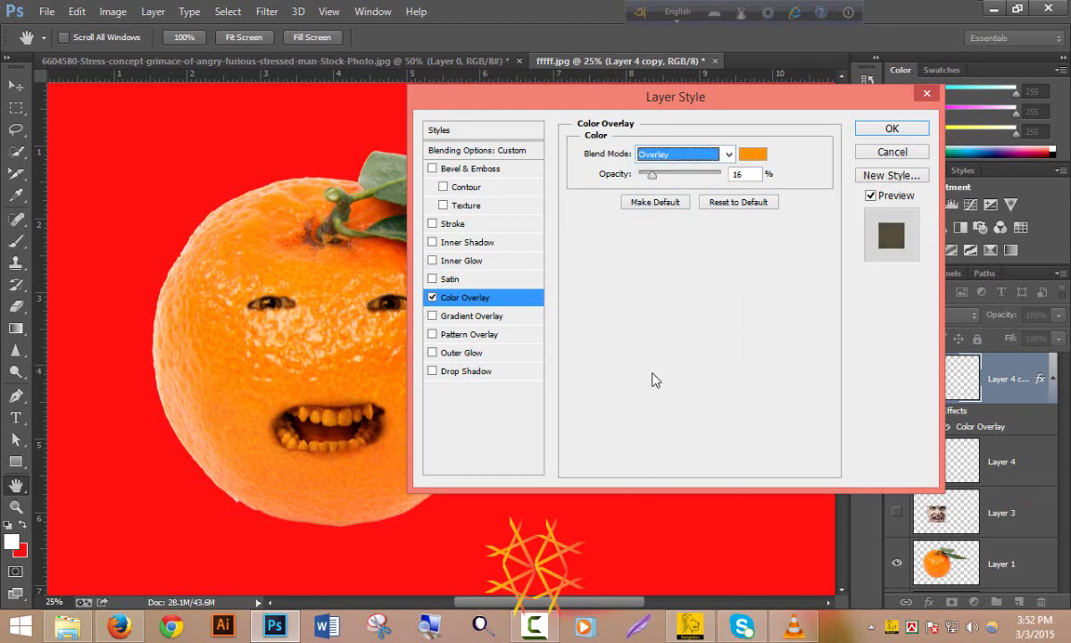
click(892, 128)
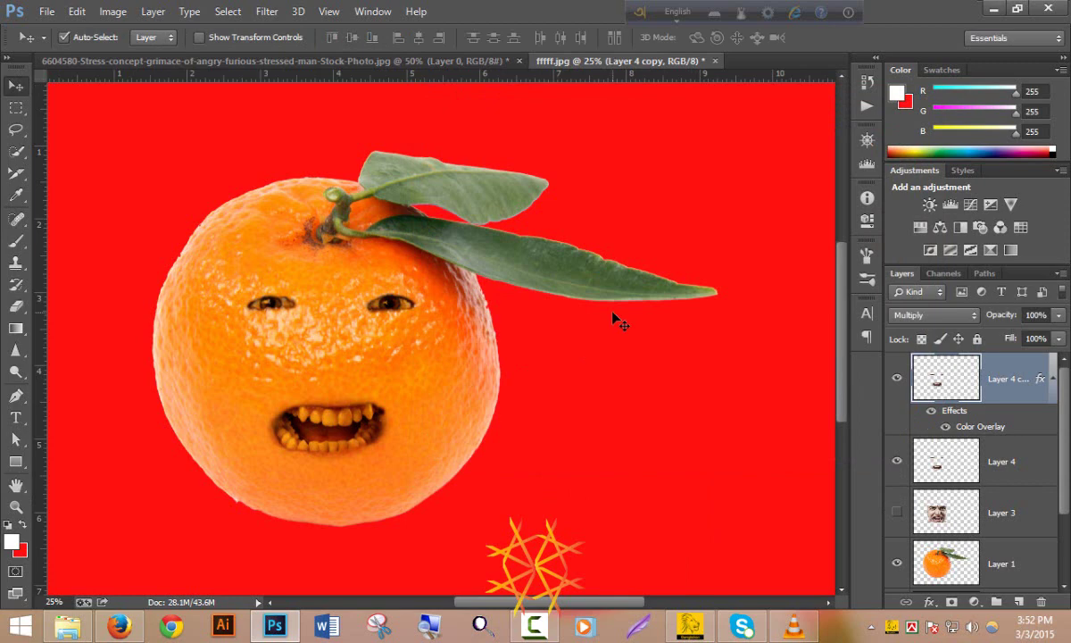
ctrl+click(330, 438)
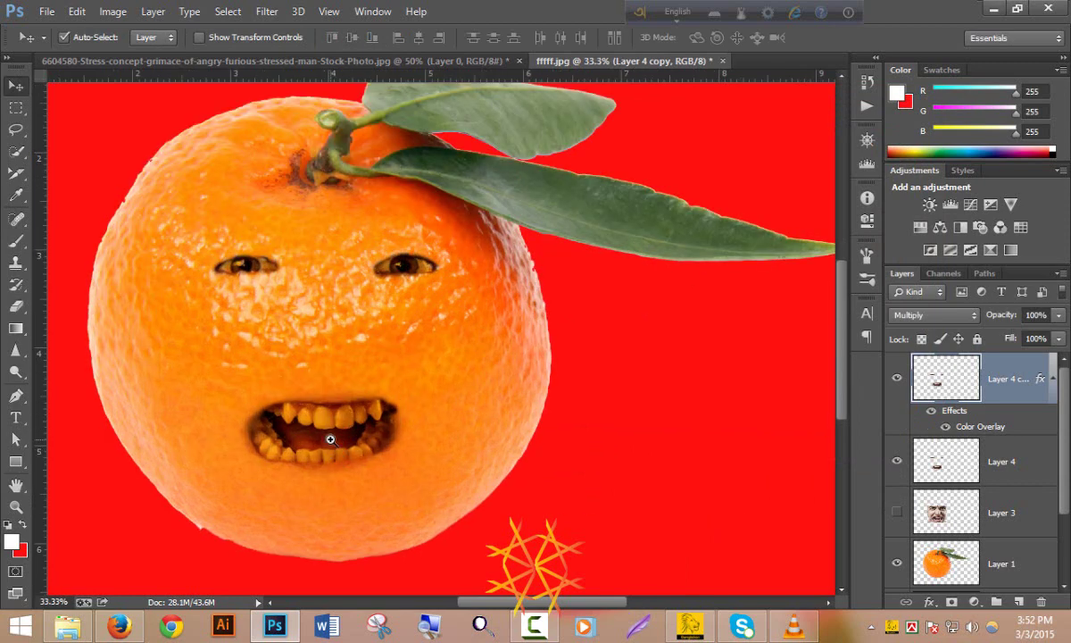
ctrl+click(330, 438)
ctrl+click(321, 415)
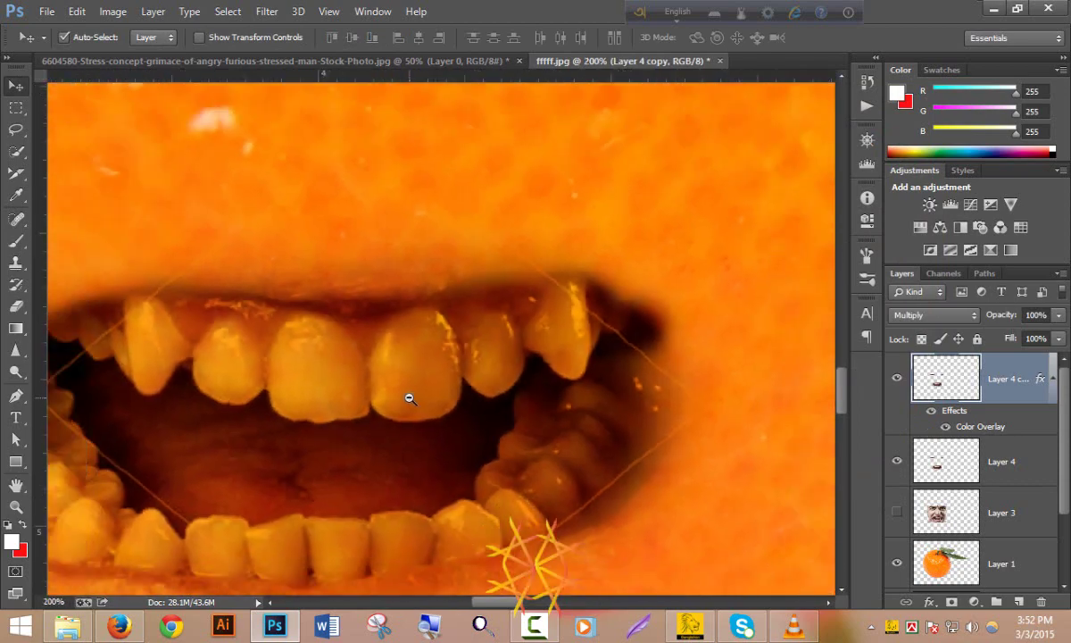
alt+click(410, 398)
alt+click(413, 402)
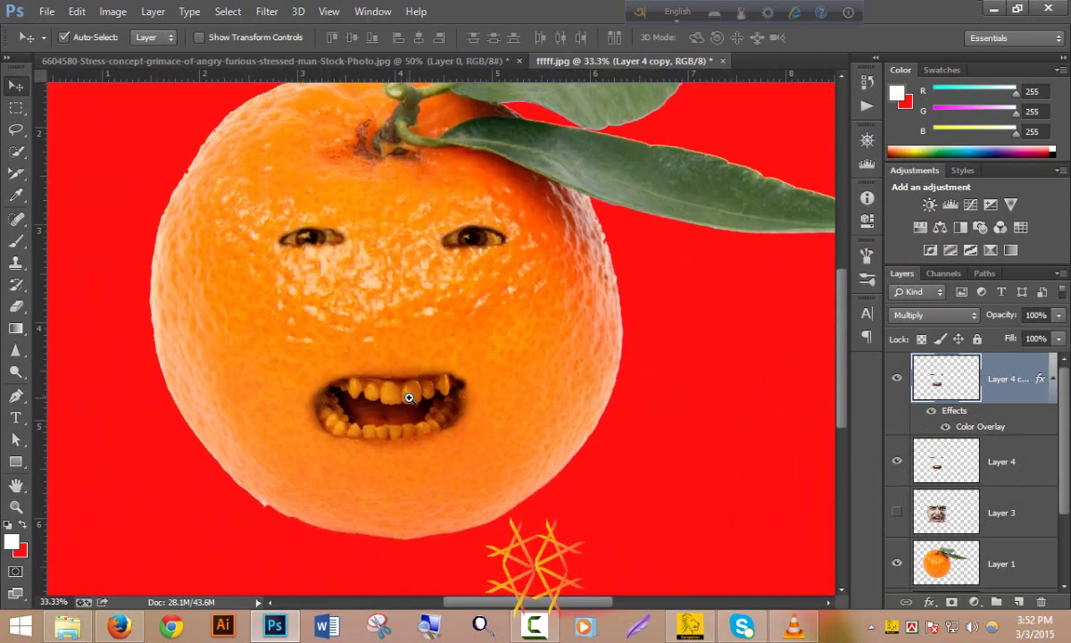
ctrl+click(419, 409)
ctrl+click(419, 409)
ctrl+click(420, 411)
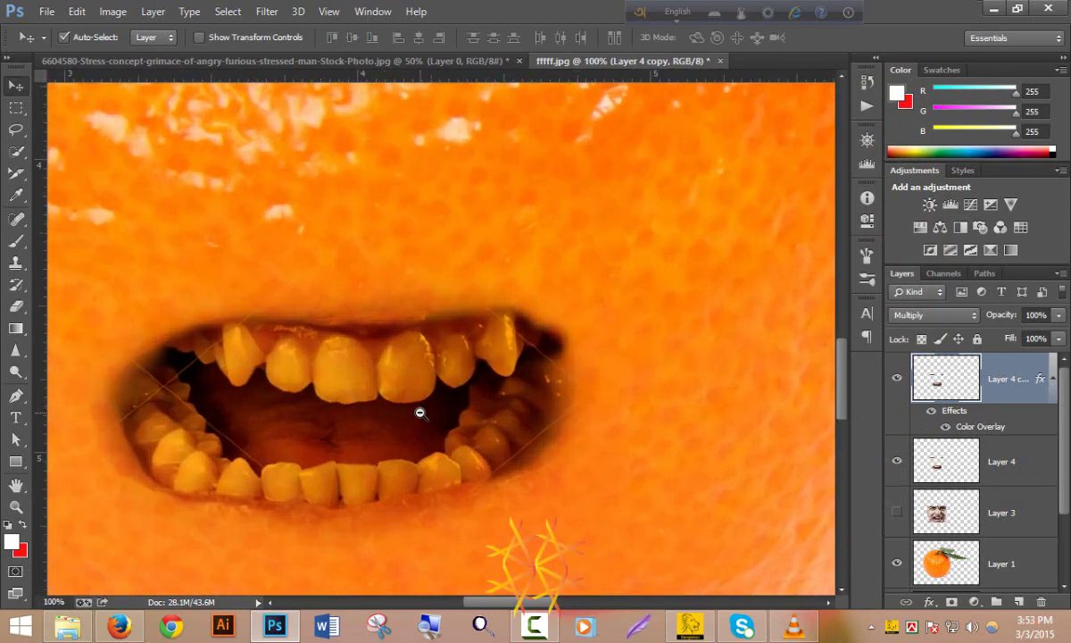
alt+click(420, 413)
alt+click(420, 412)
alt+click(420, 413)
alt+click(420, 411)
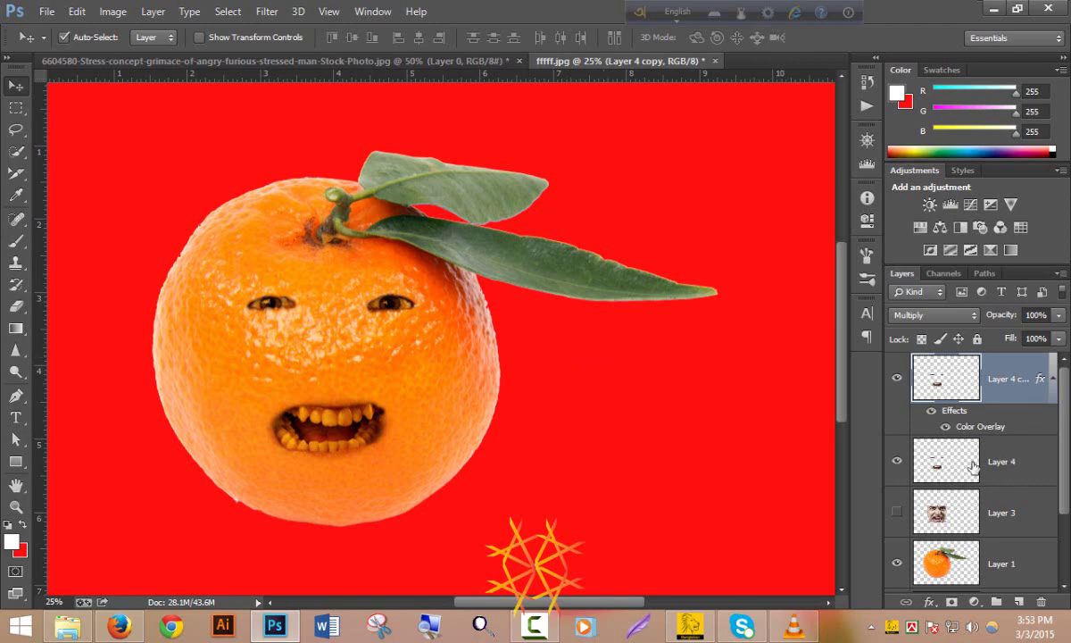
Select Layer 4 and drag its Fill slider down toward 29%.
click(920, 442)
click(1059, 339)
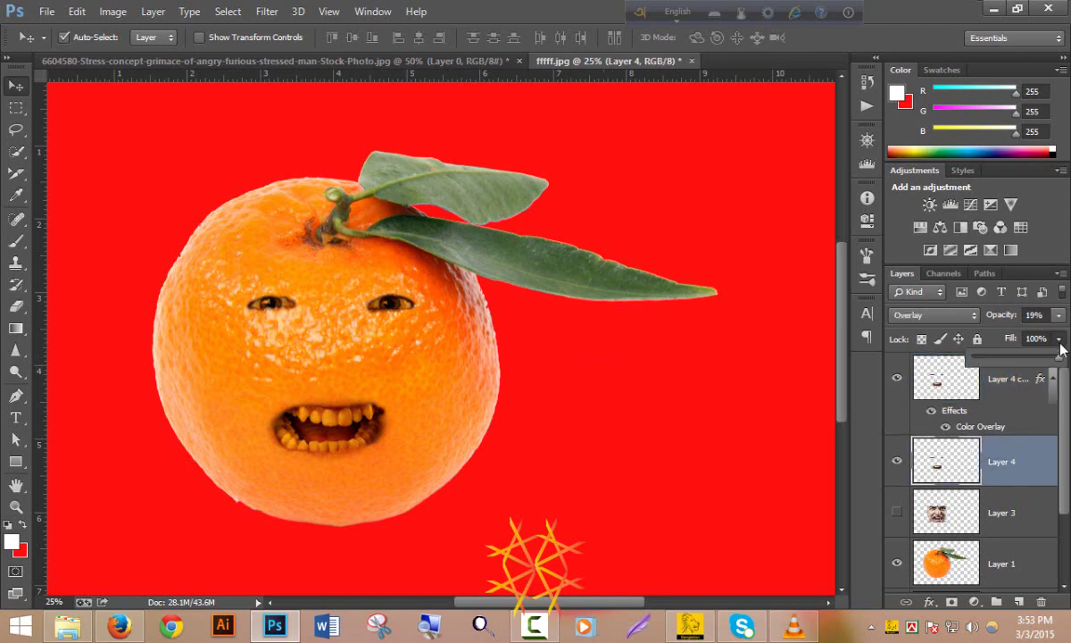
drag(1058, 357, 1026, 365)
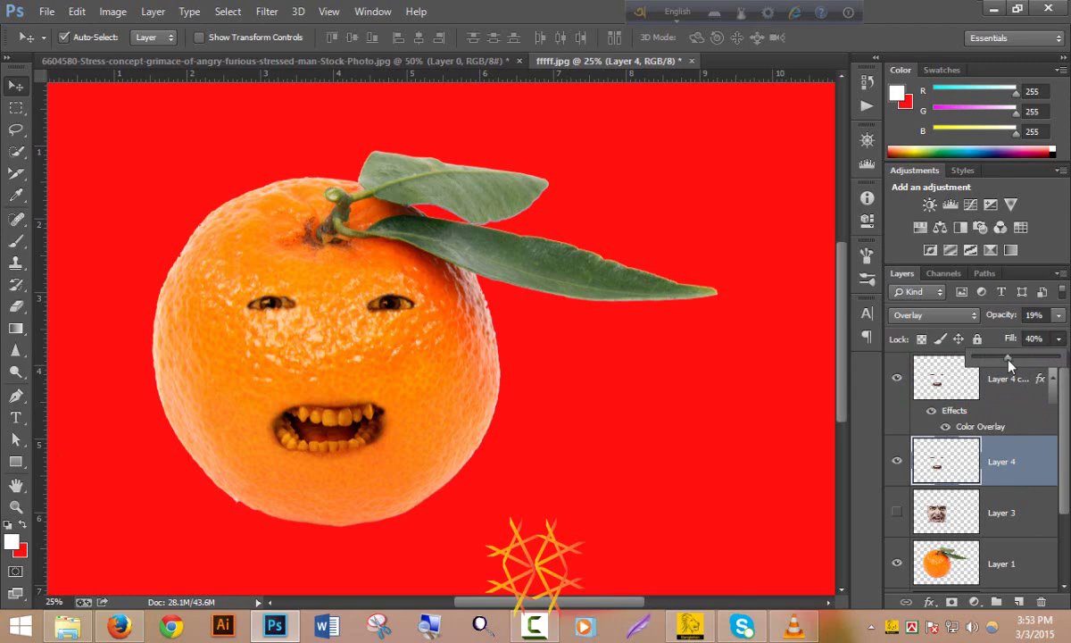